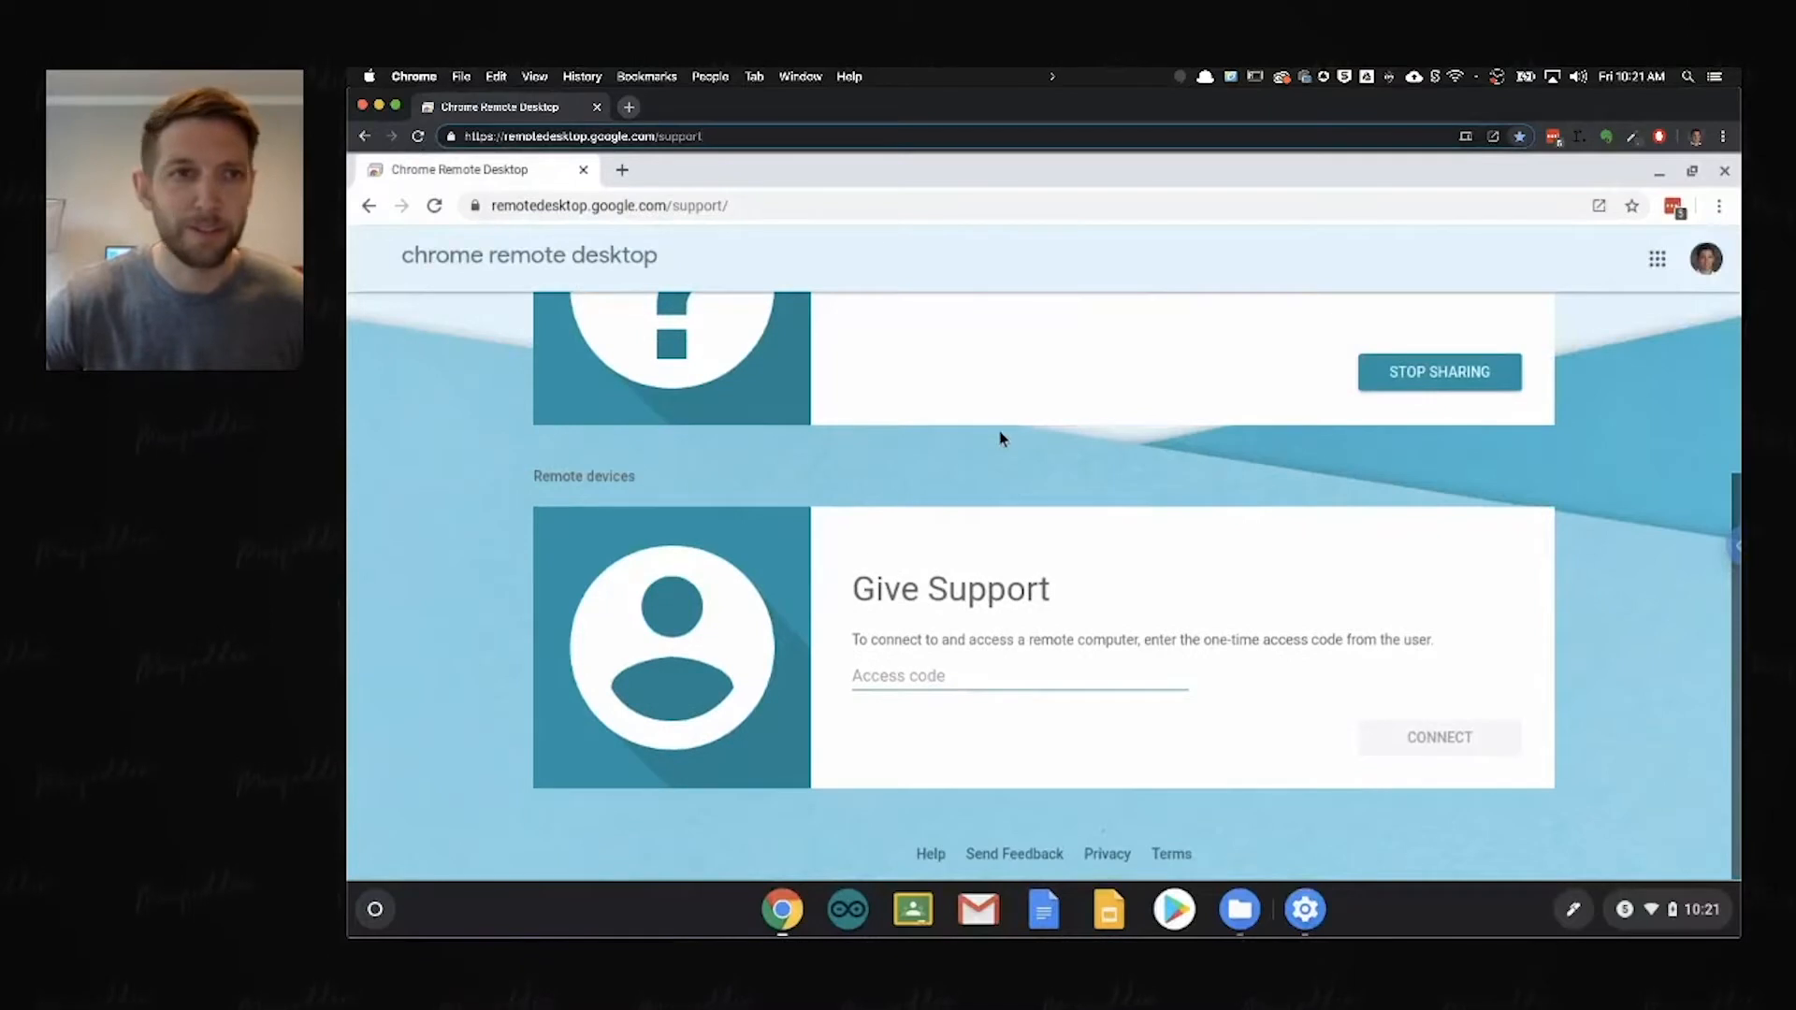
Step: Make the remote desktop browser window full screen and clear all of the Chromebook's notifications
click(398, 109)
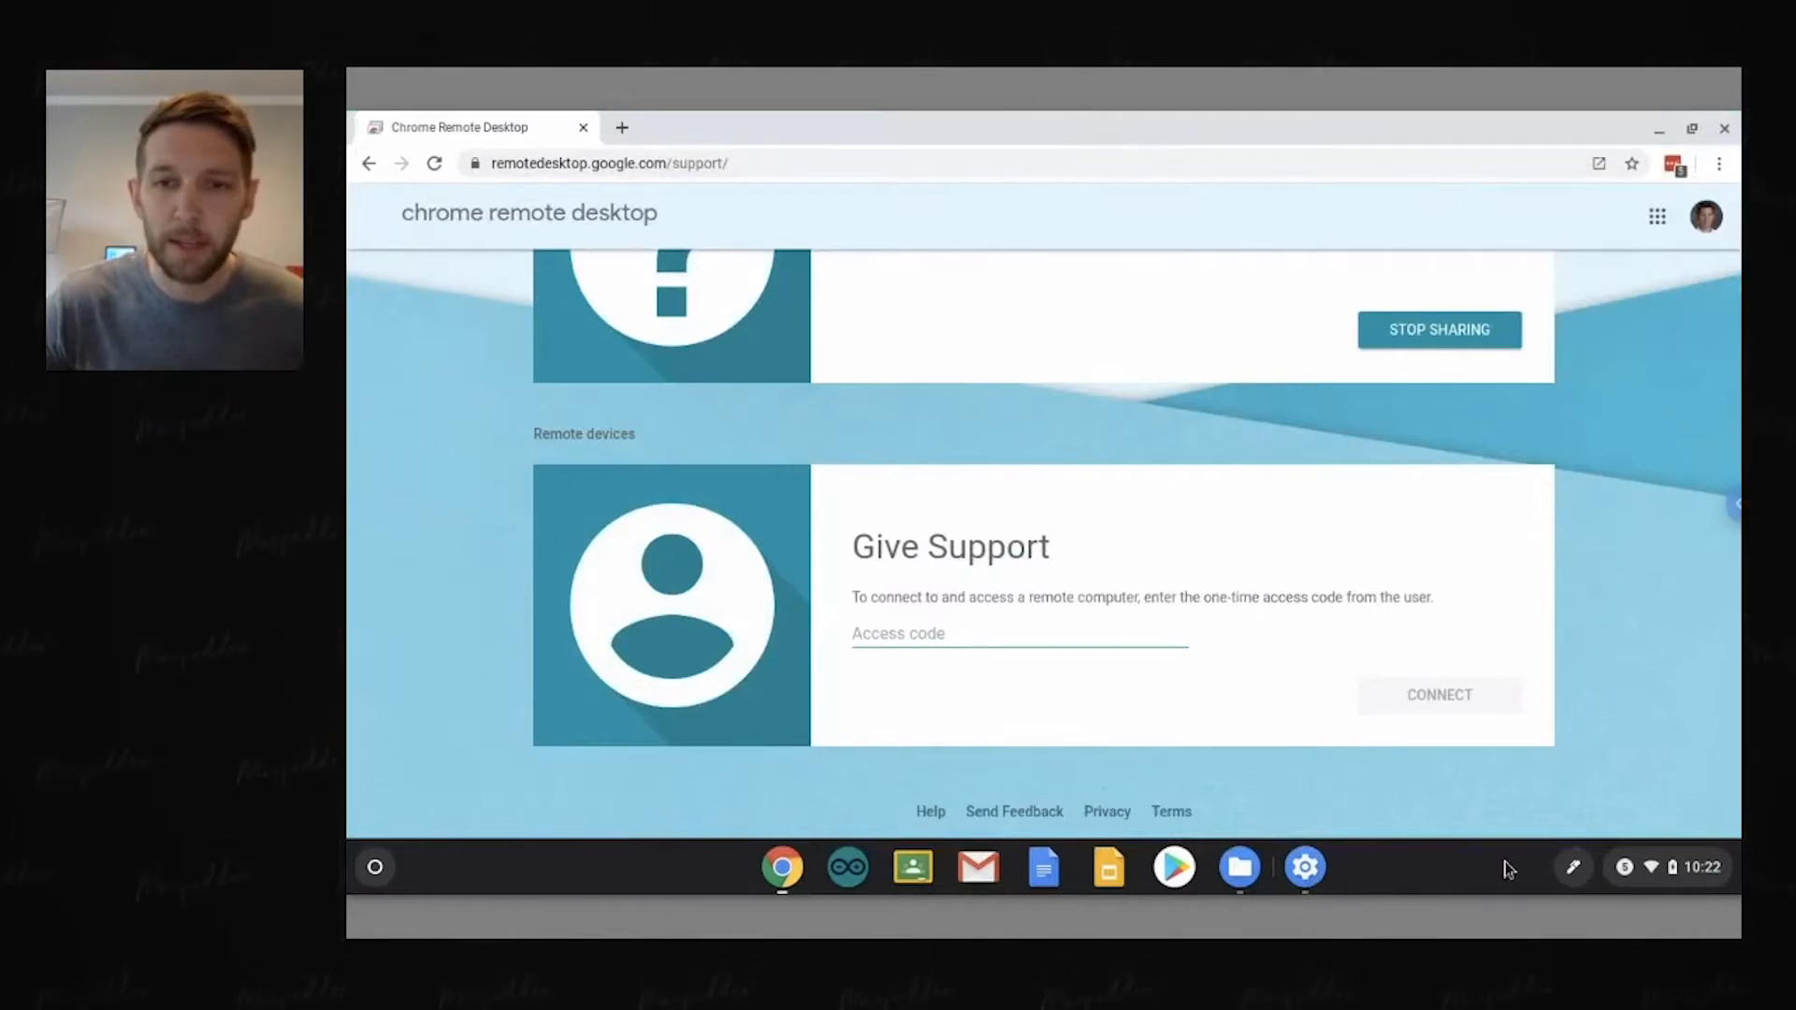
click(1702, 867)
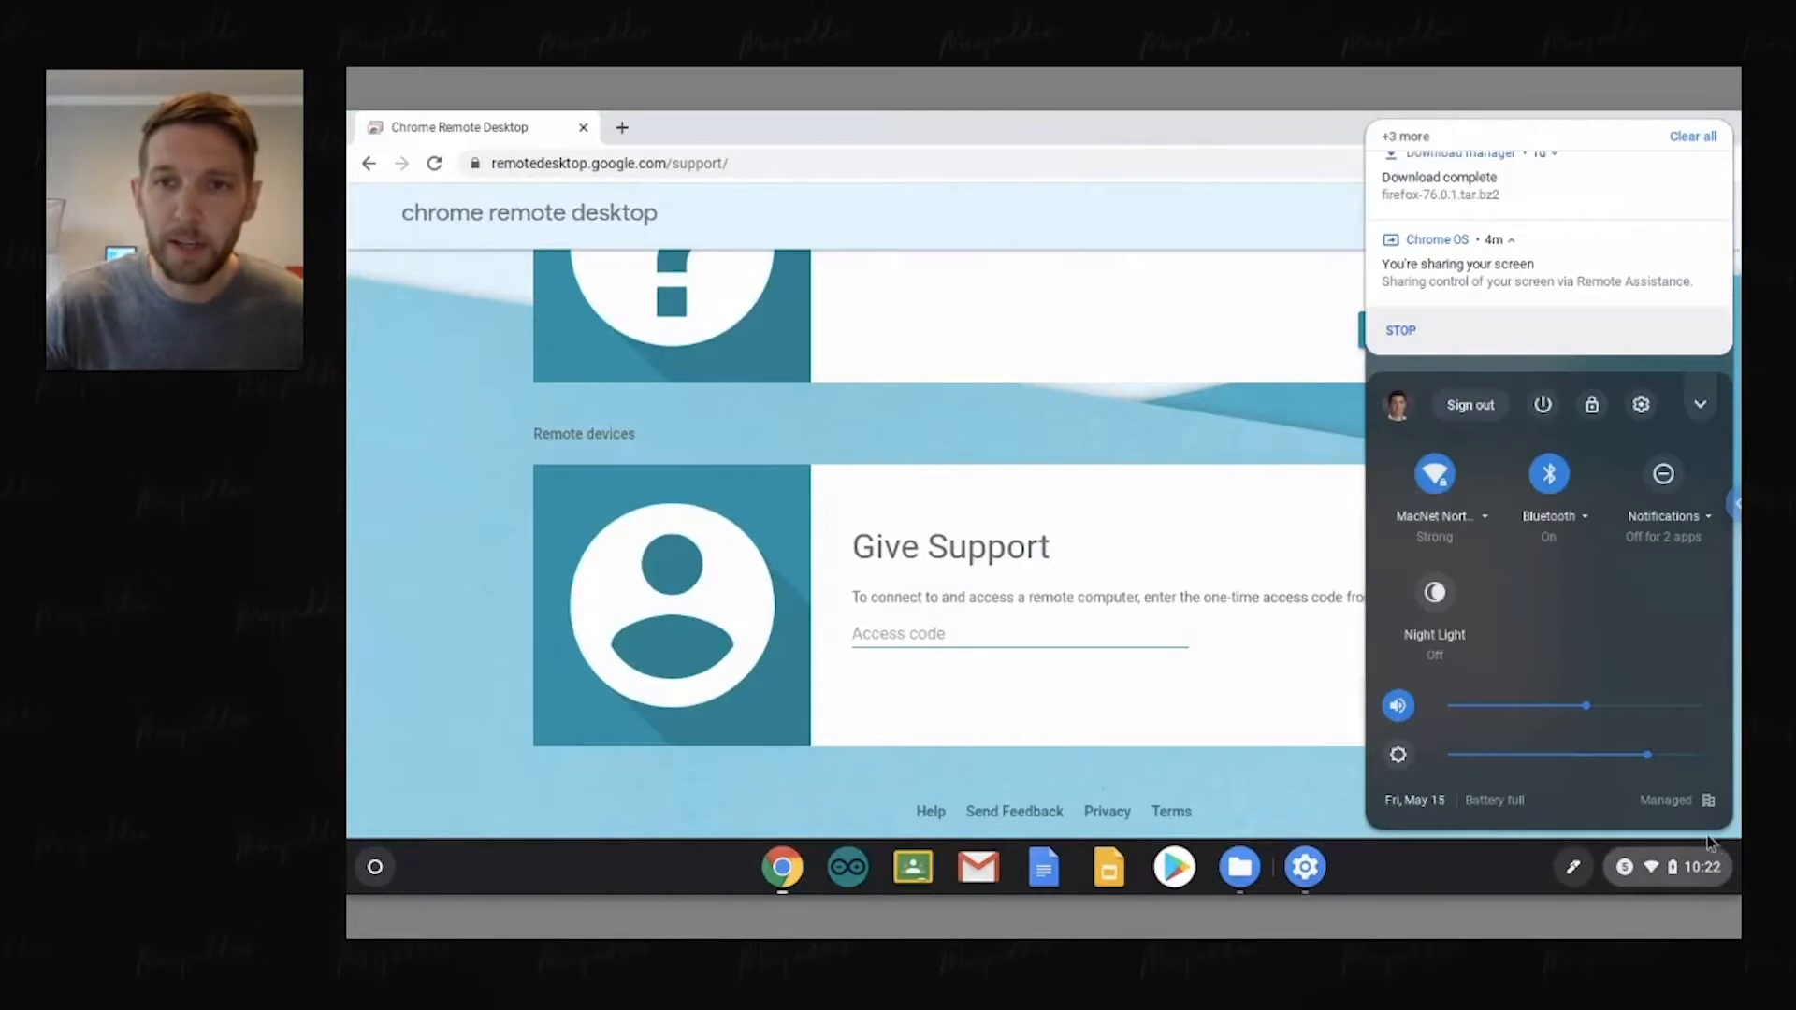
click(1706, 137)
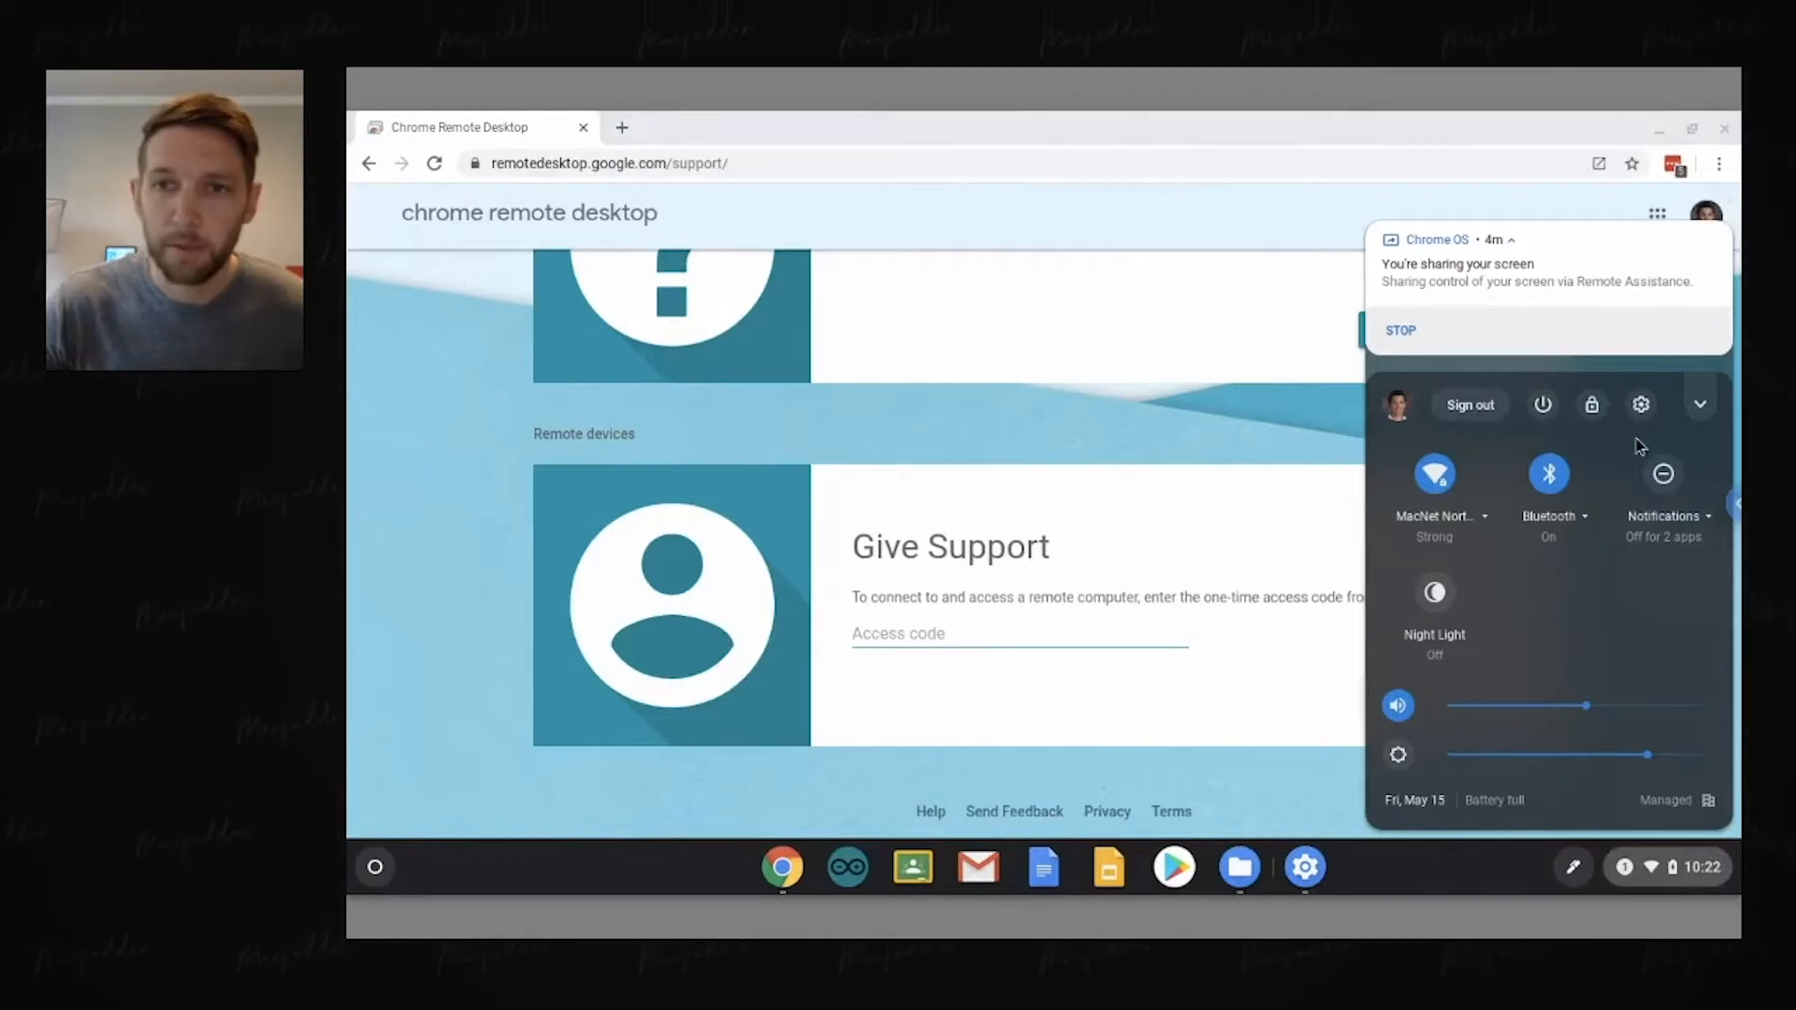
Step: Turn on Linux (Beta) in the Chromebook settings and install it
click(1642, 405)
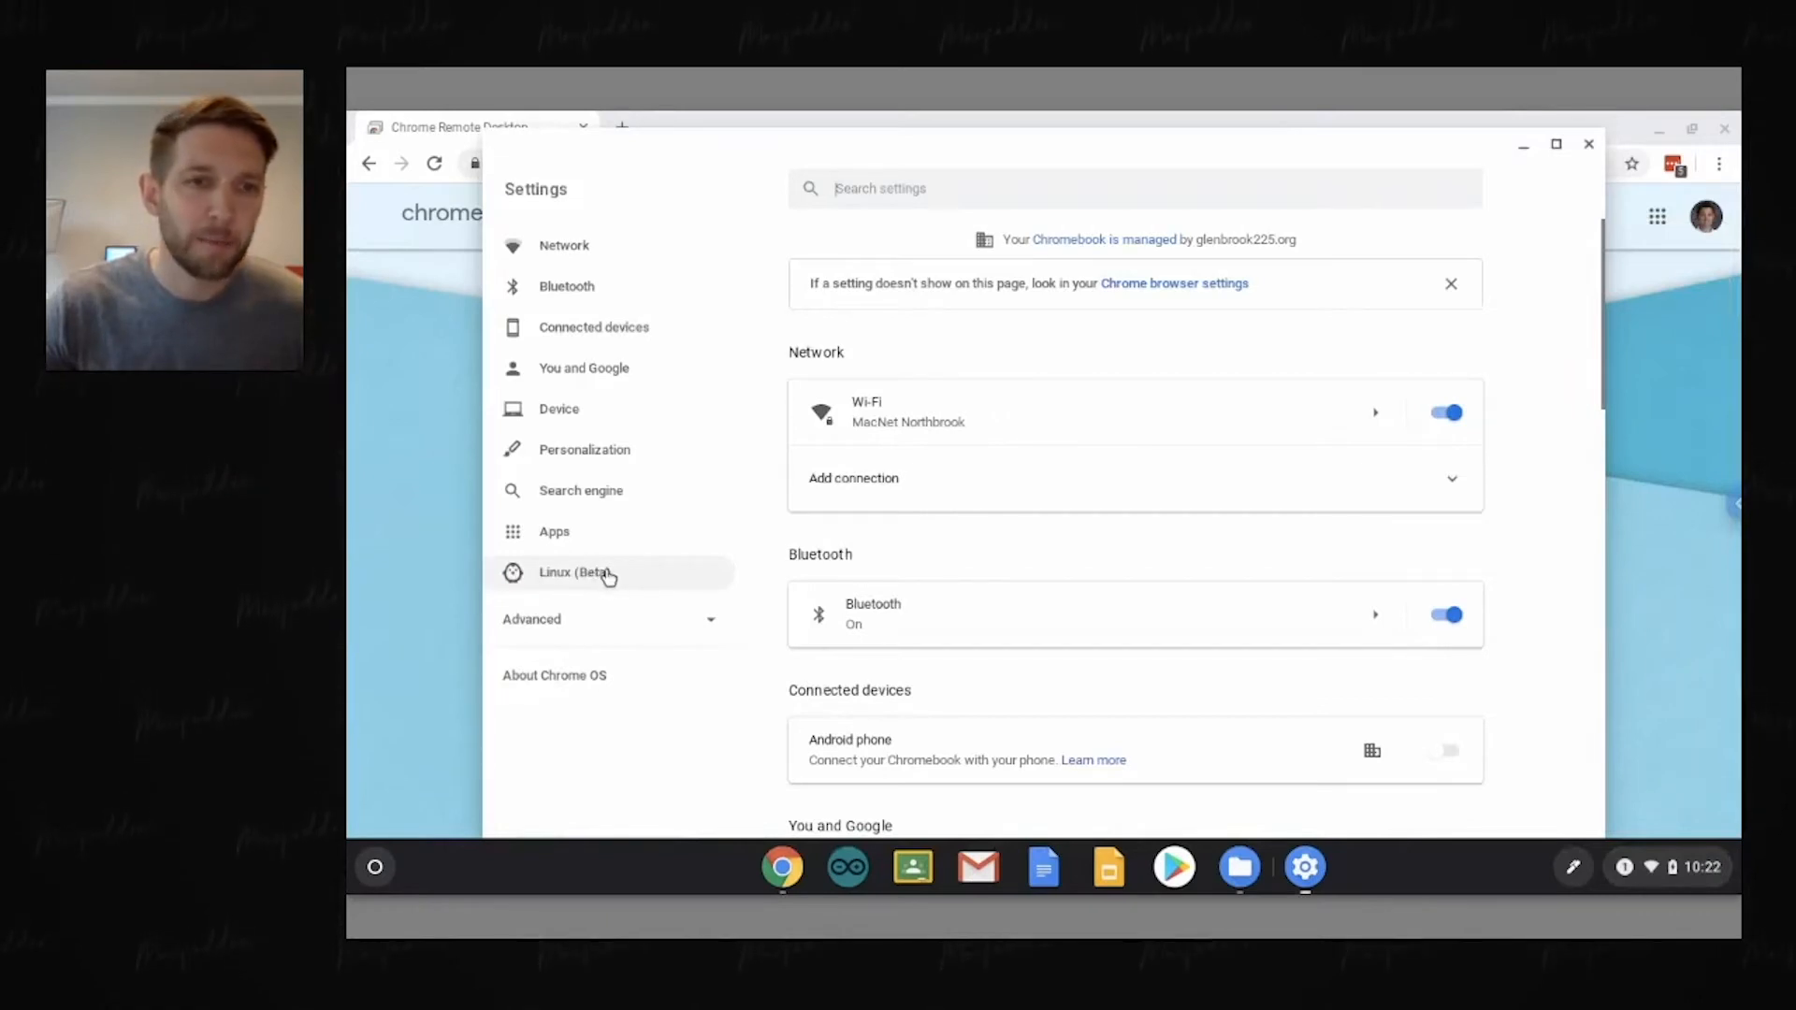
click(643, 576)
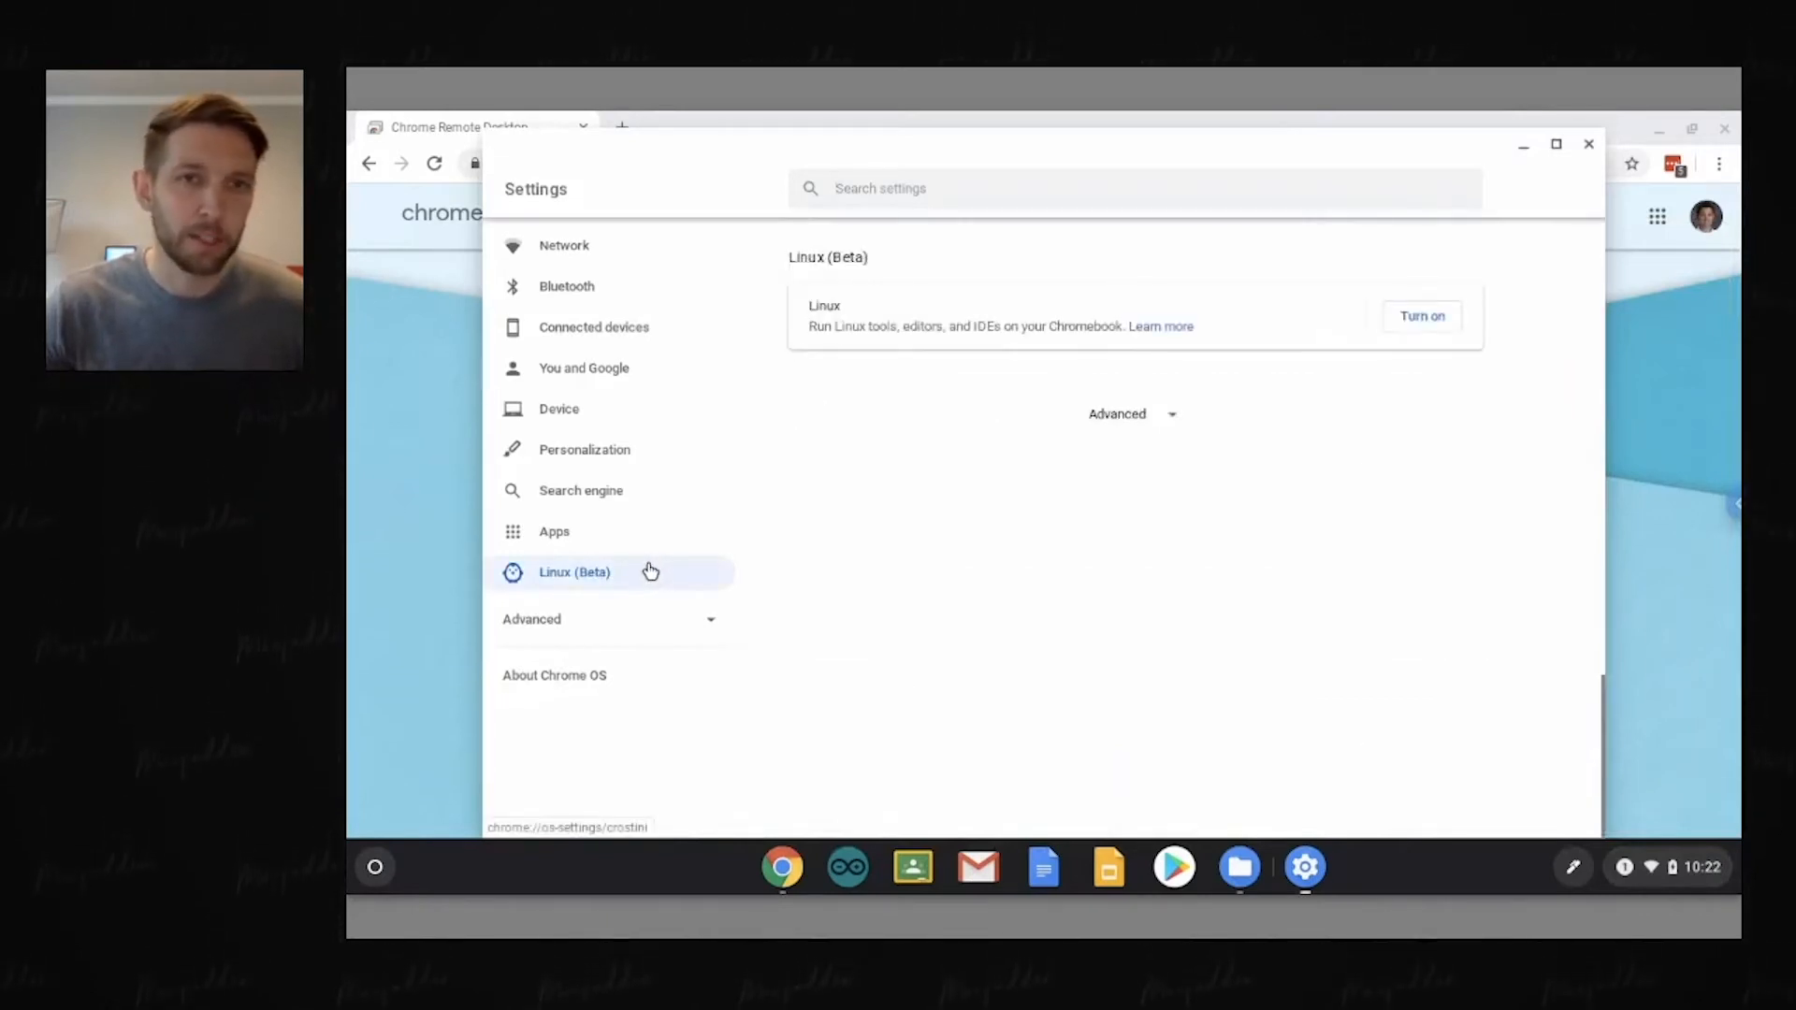
click(1423, 318)
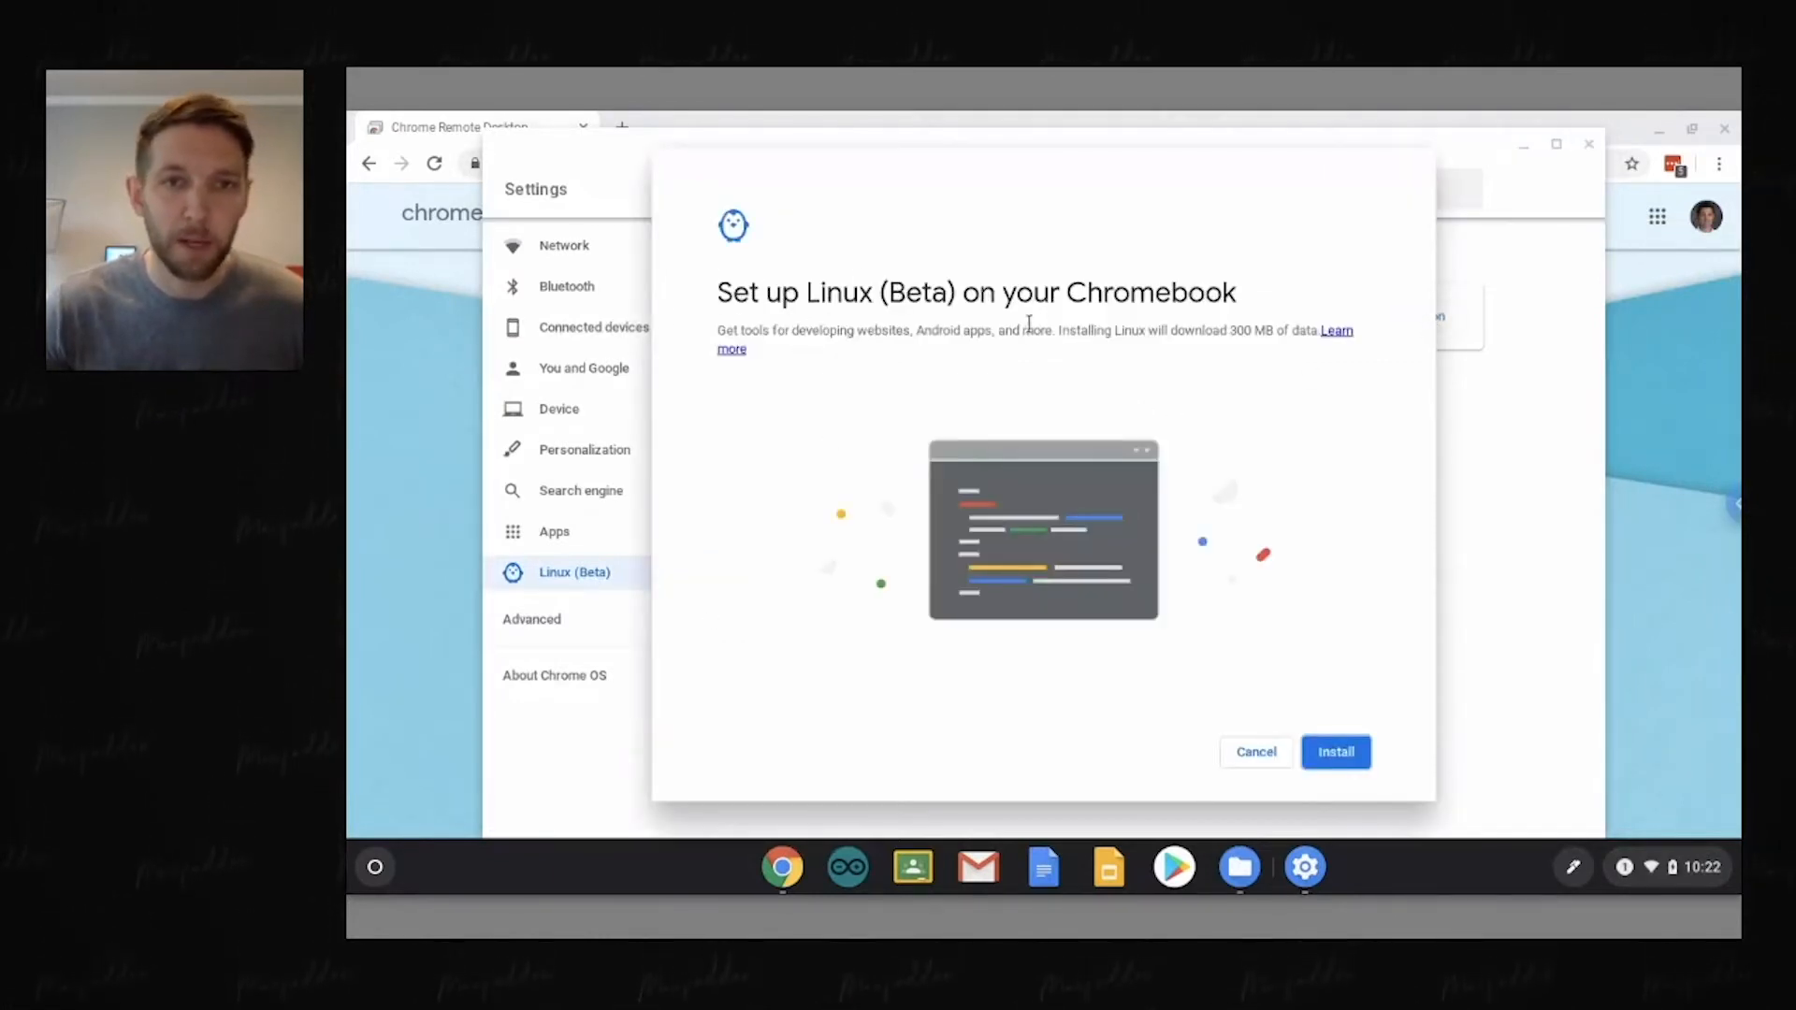
click(1355, 753)
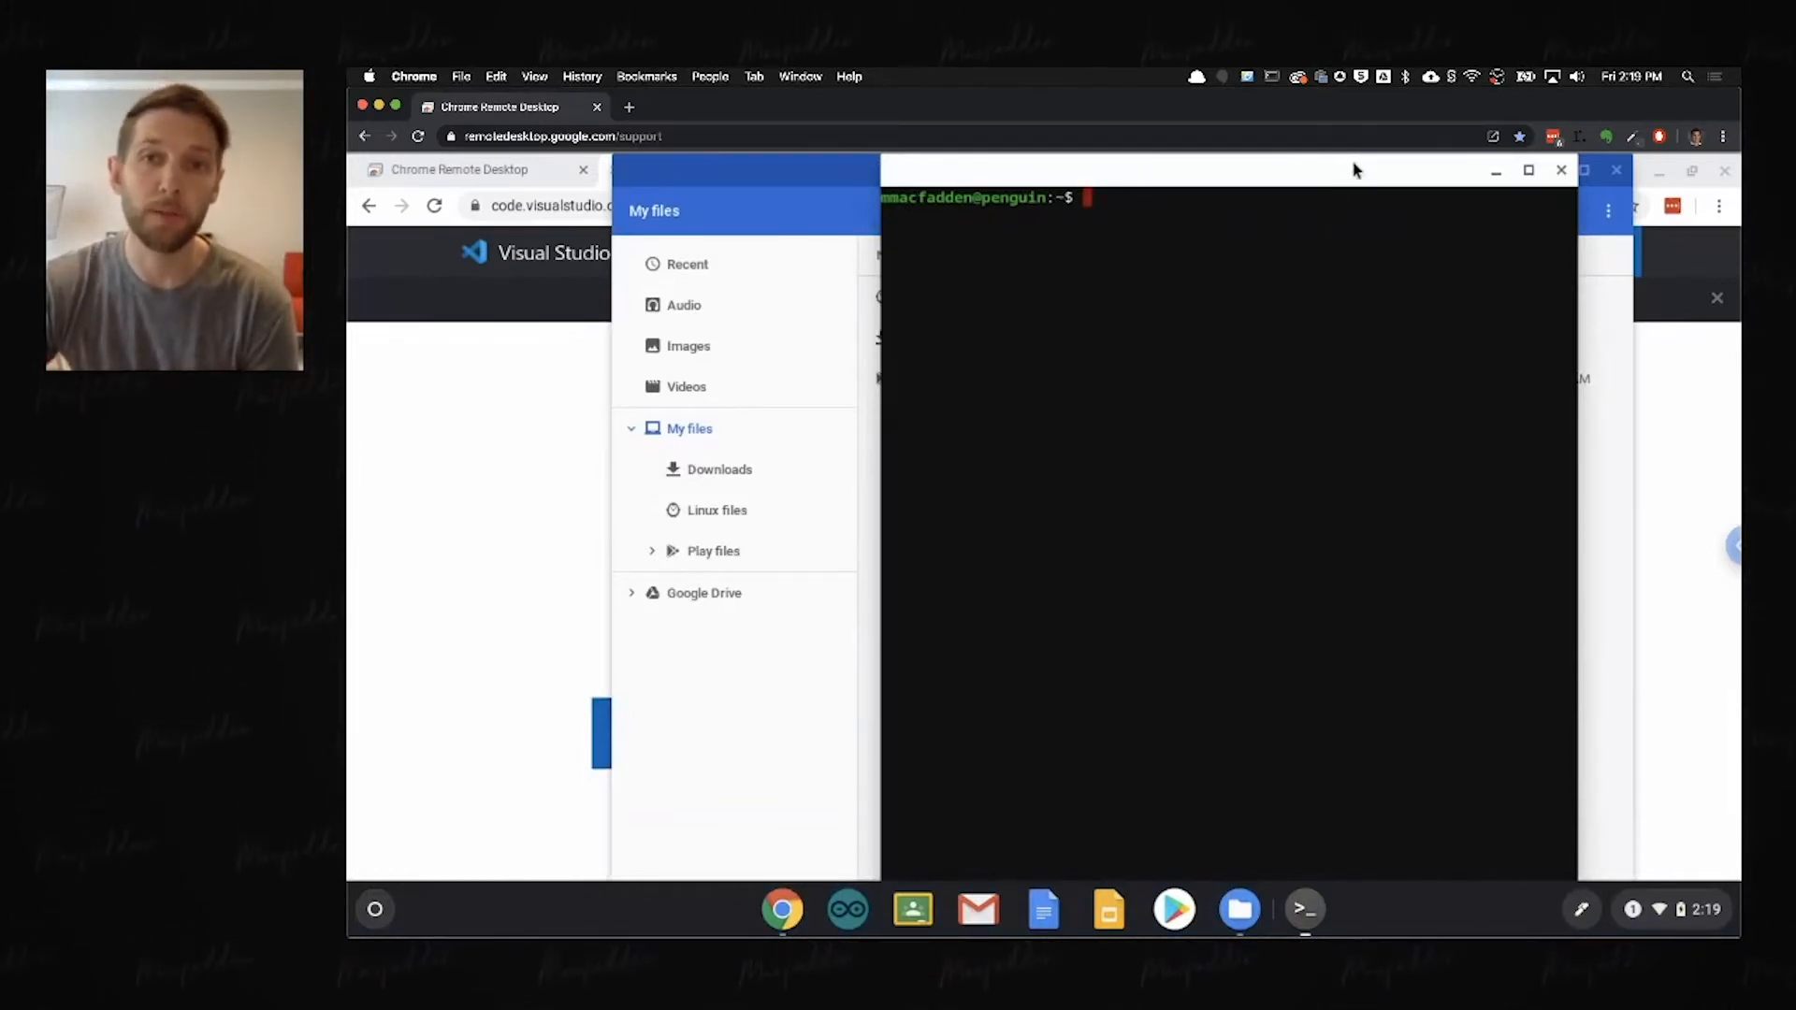
Step: Move the terminal window aside and create a folder named tmp in Linux files
drag(1354, 169, 1425, 151)
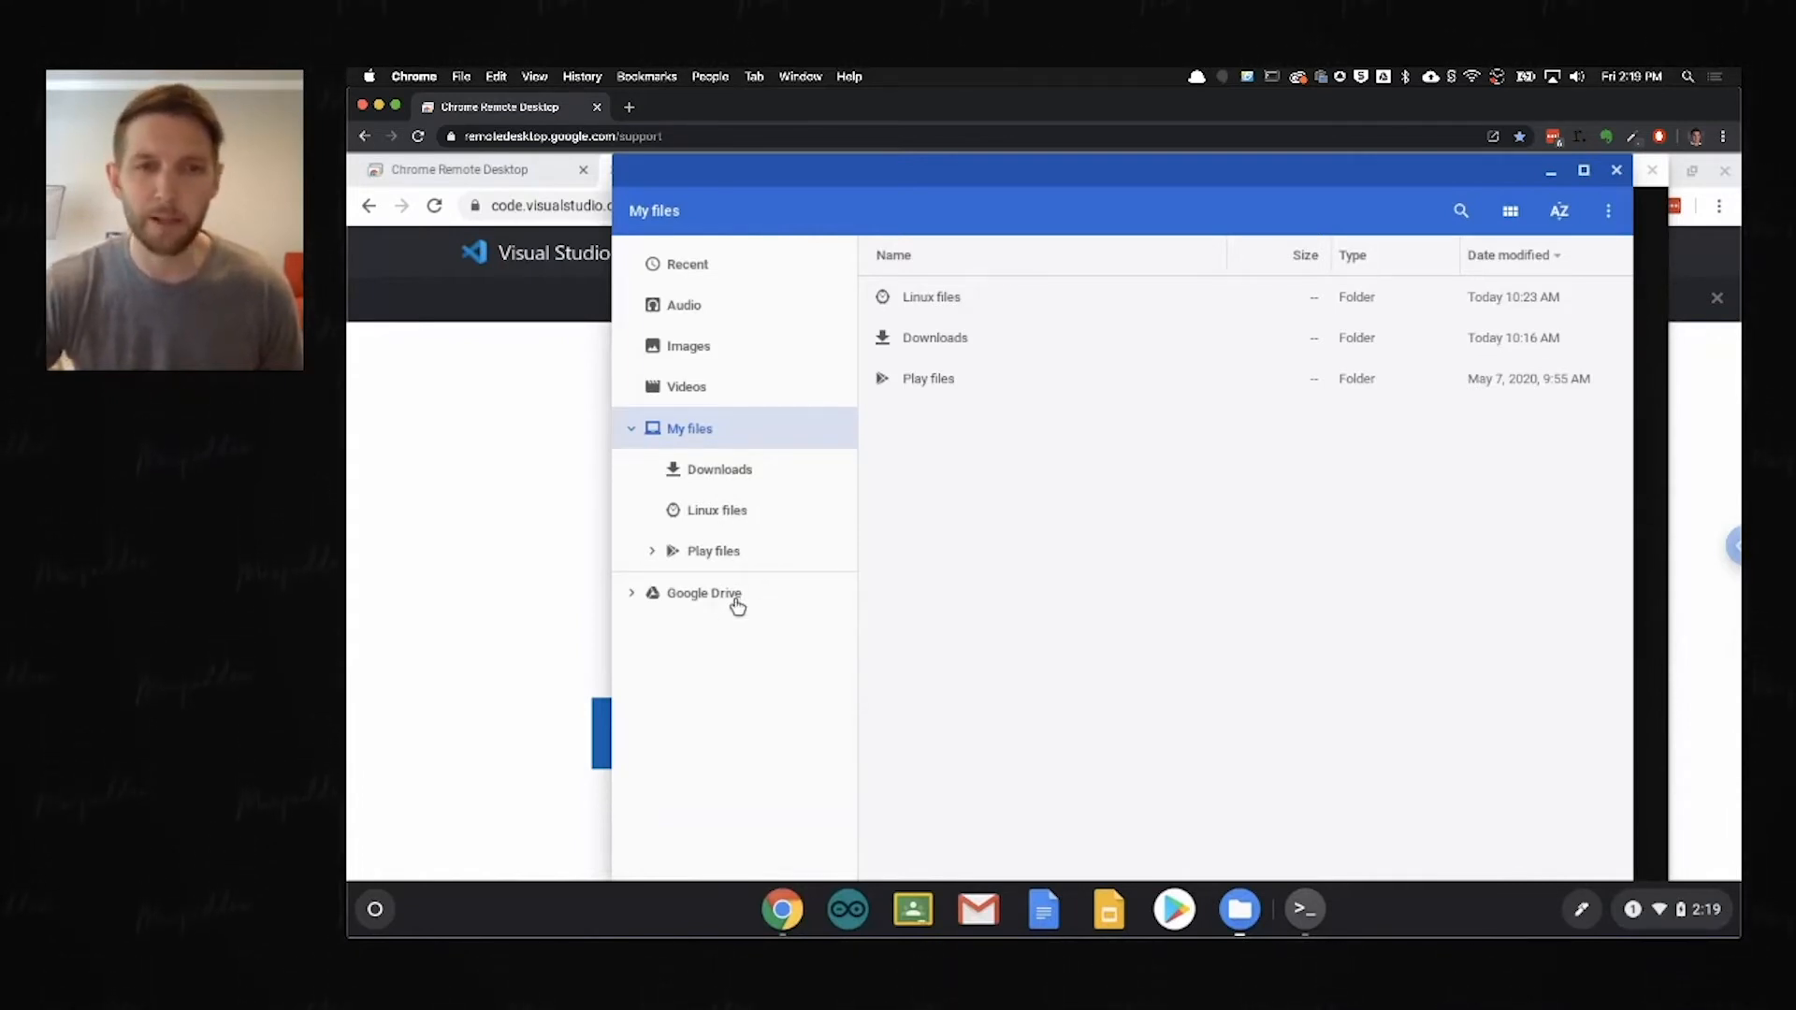
click(723, 510)
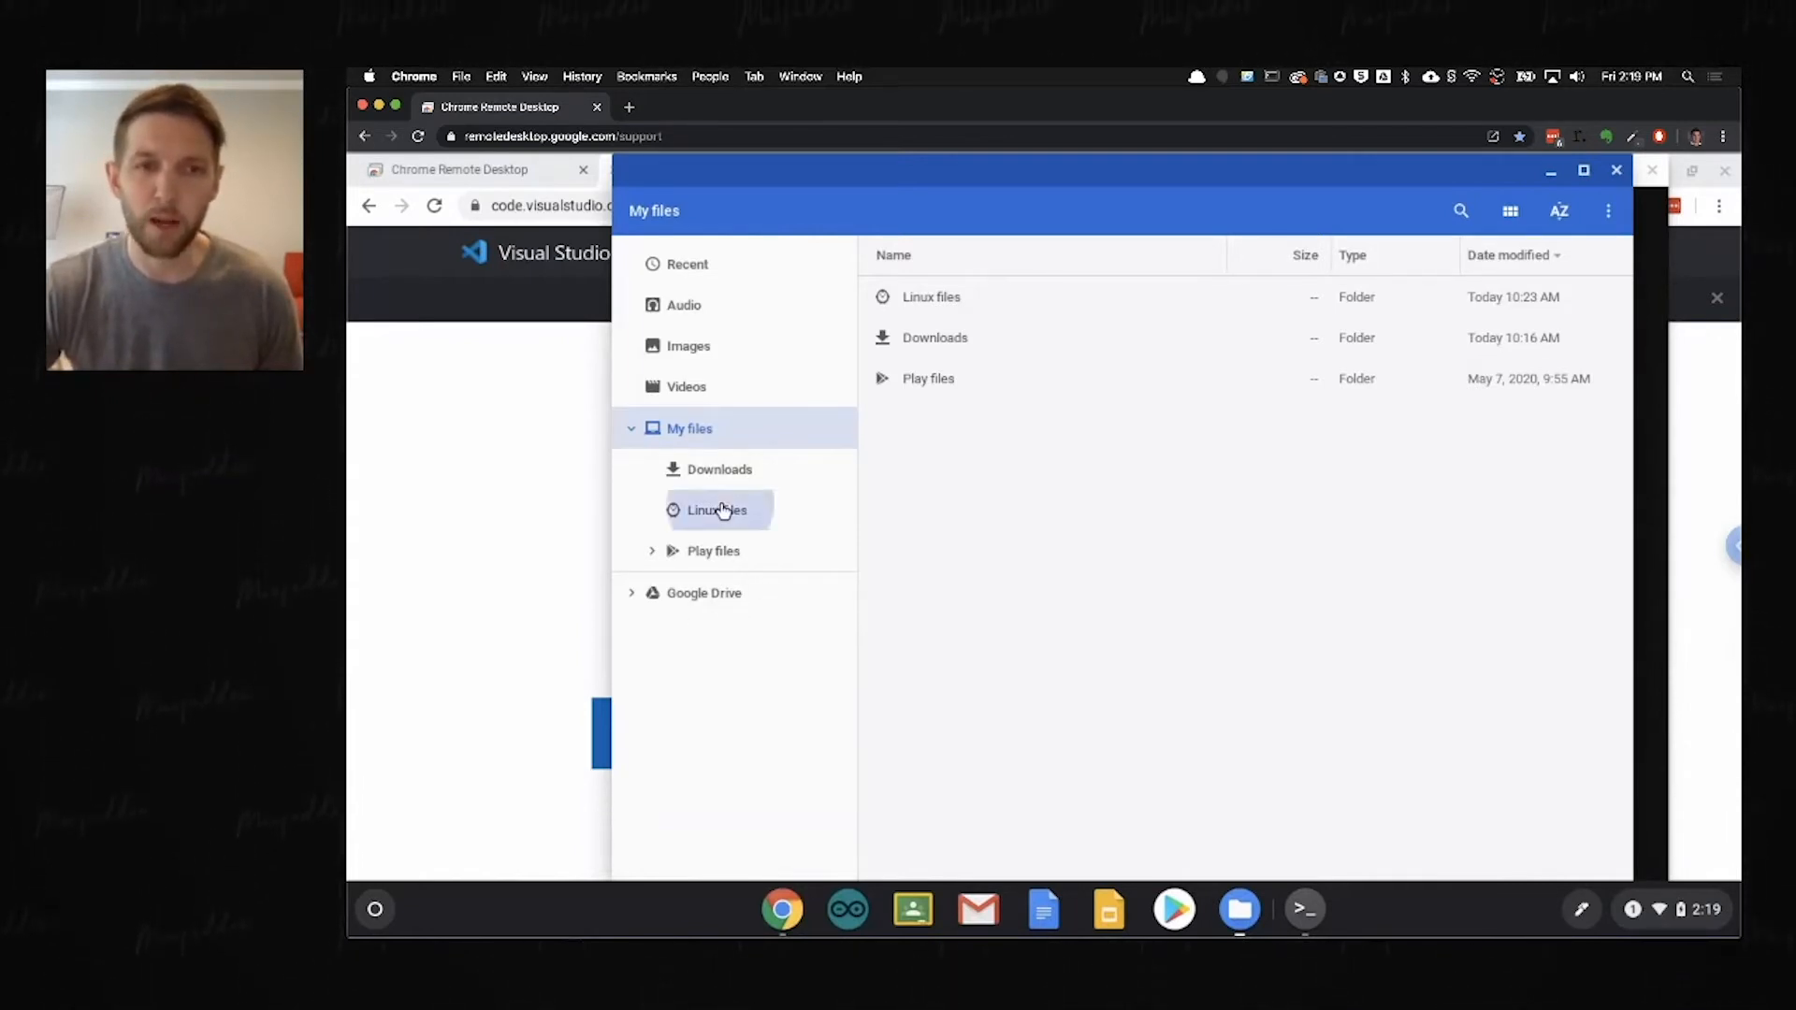
right_click(1167, 496)
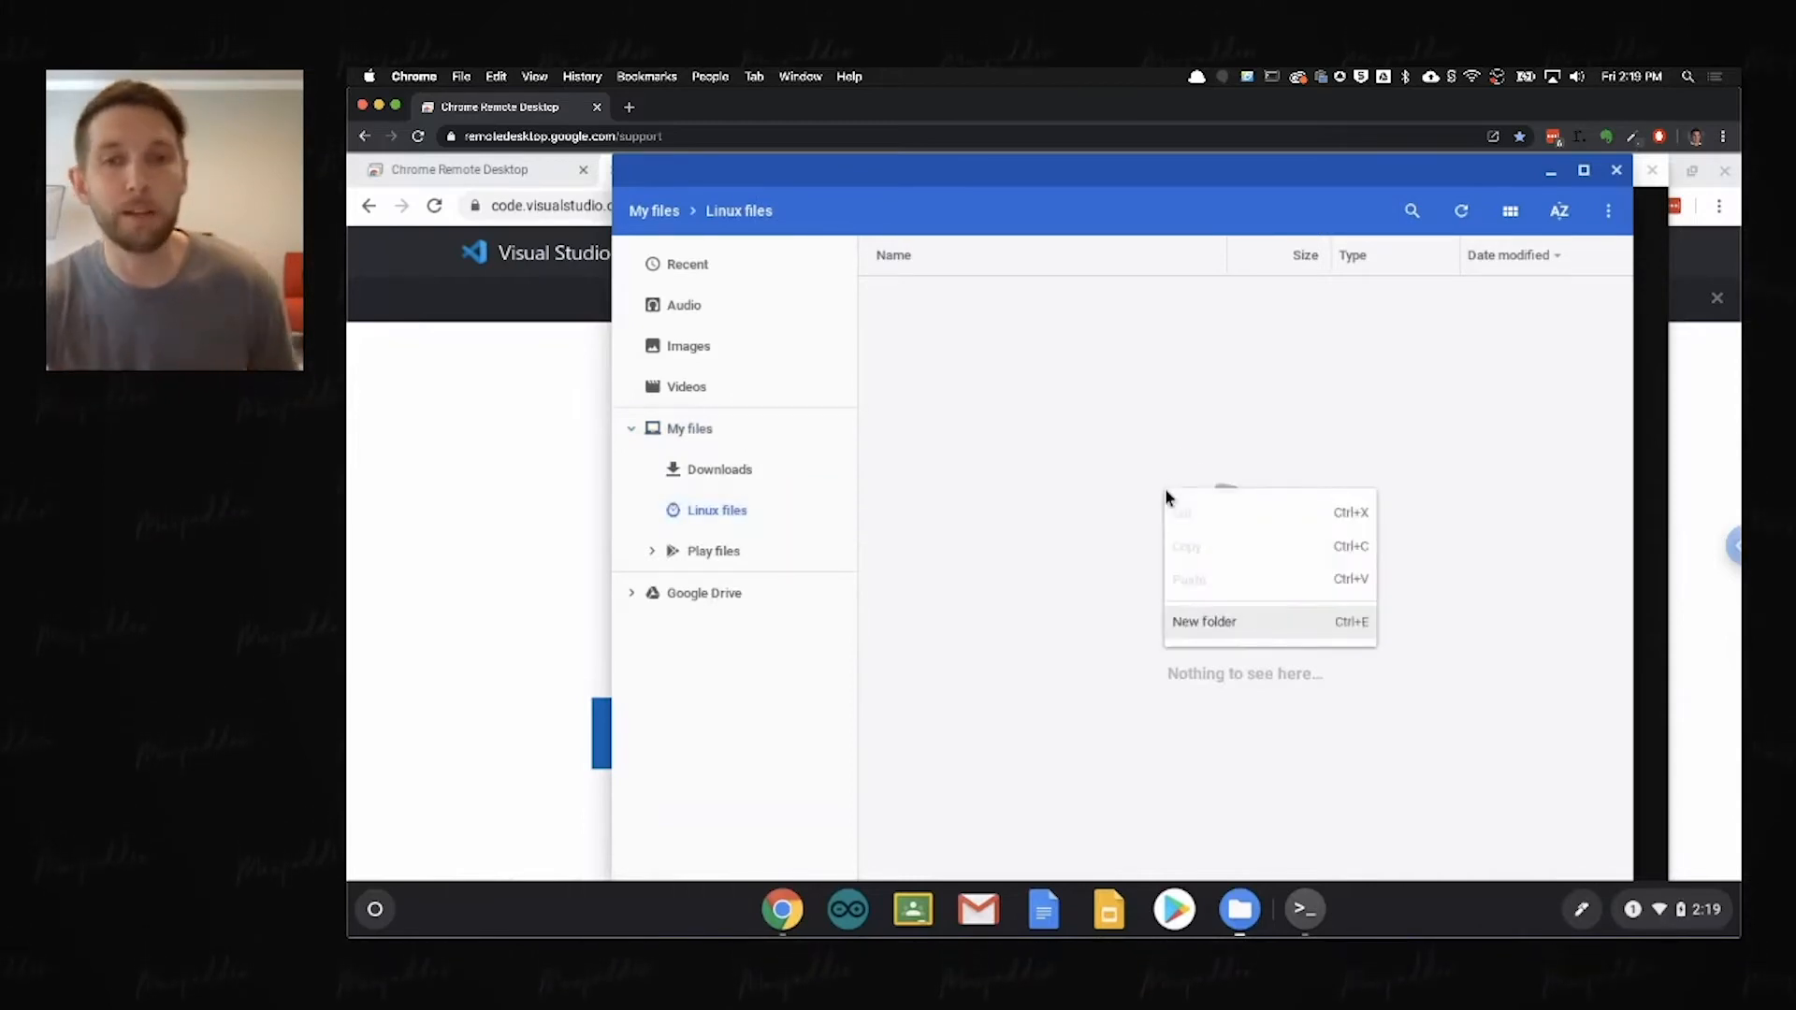
click(1216, 621)
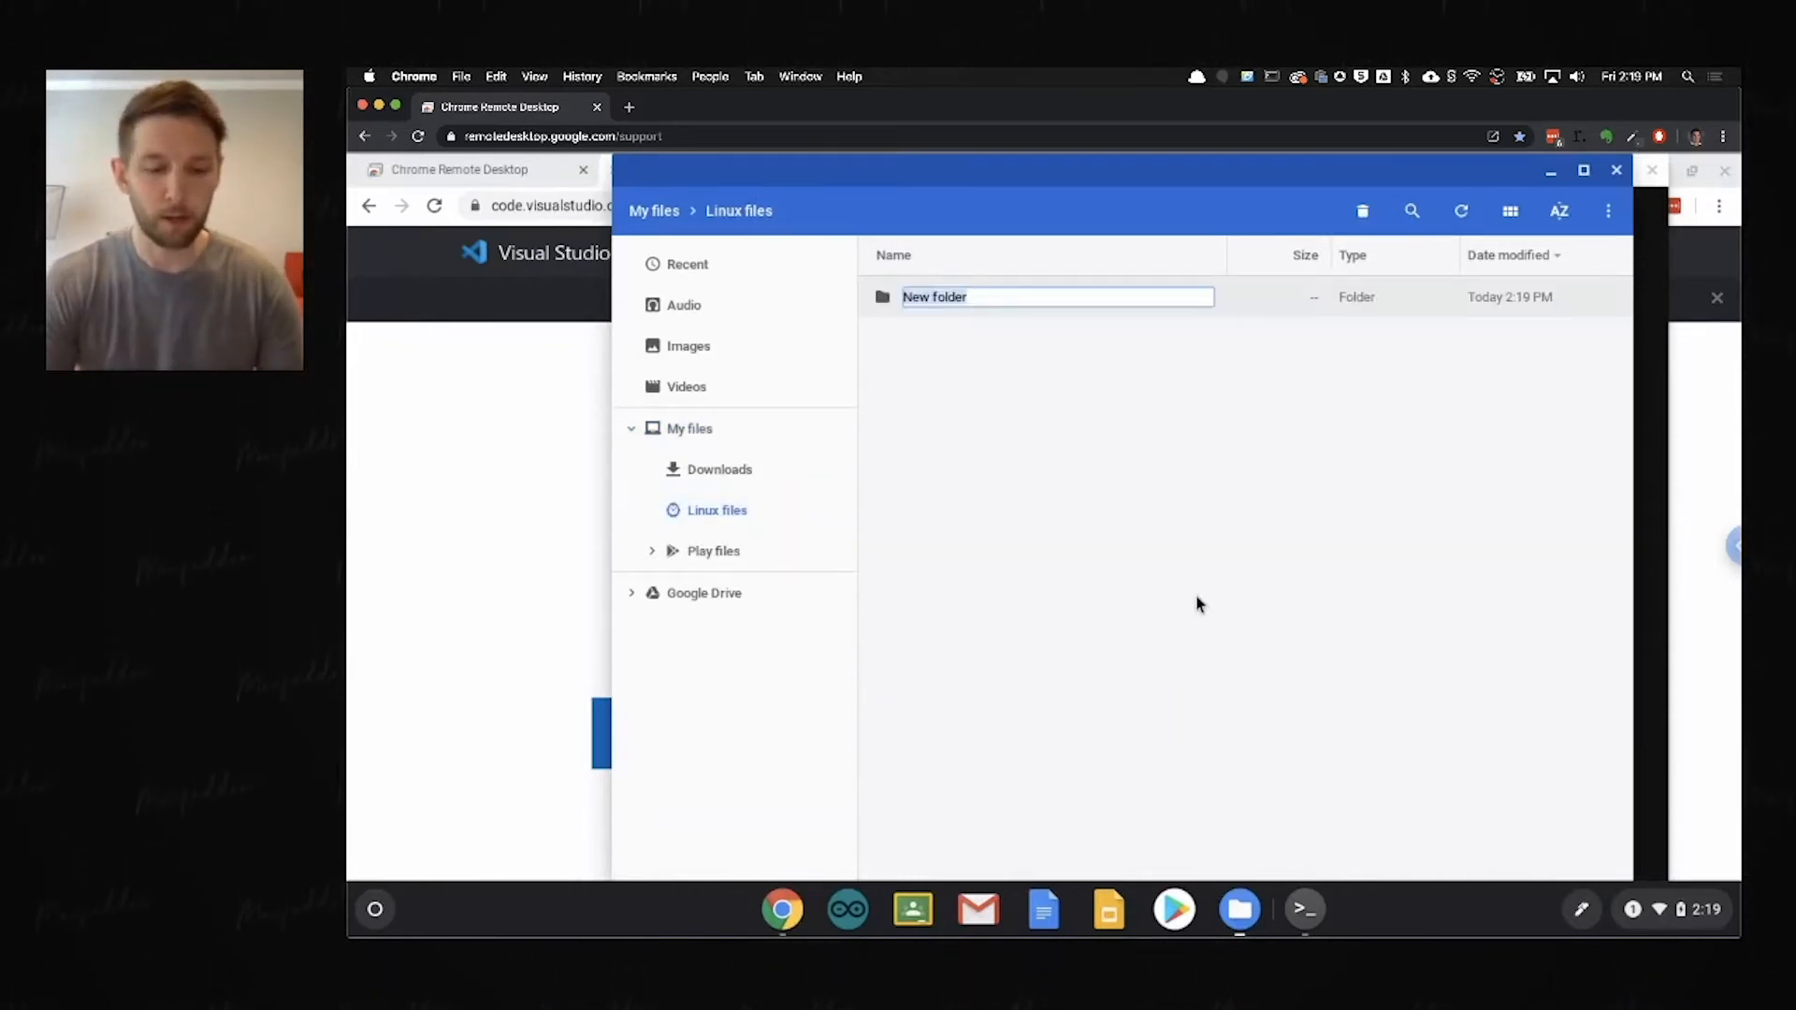
text(tmp)
key(Return)
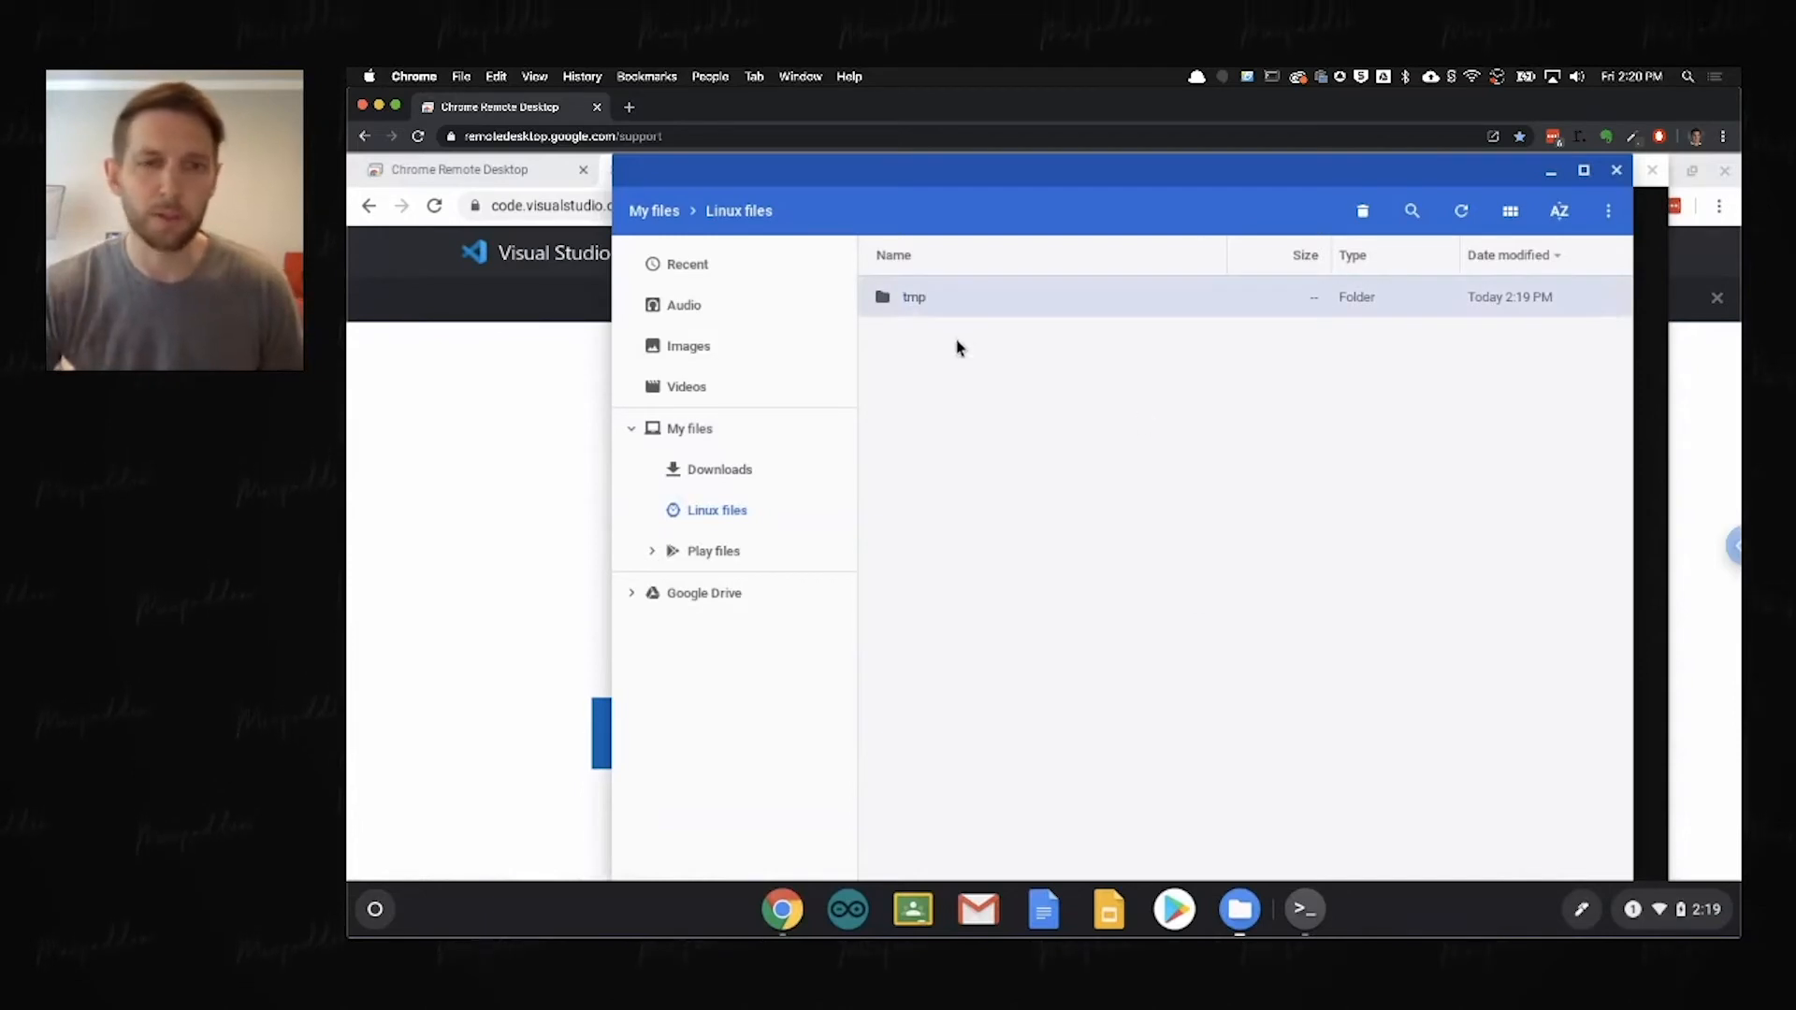
Step: List the contents of the Linux home directory in the terminal with ls
click(1662, 401)
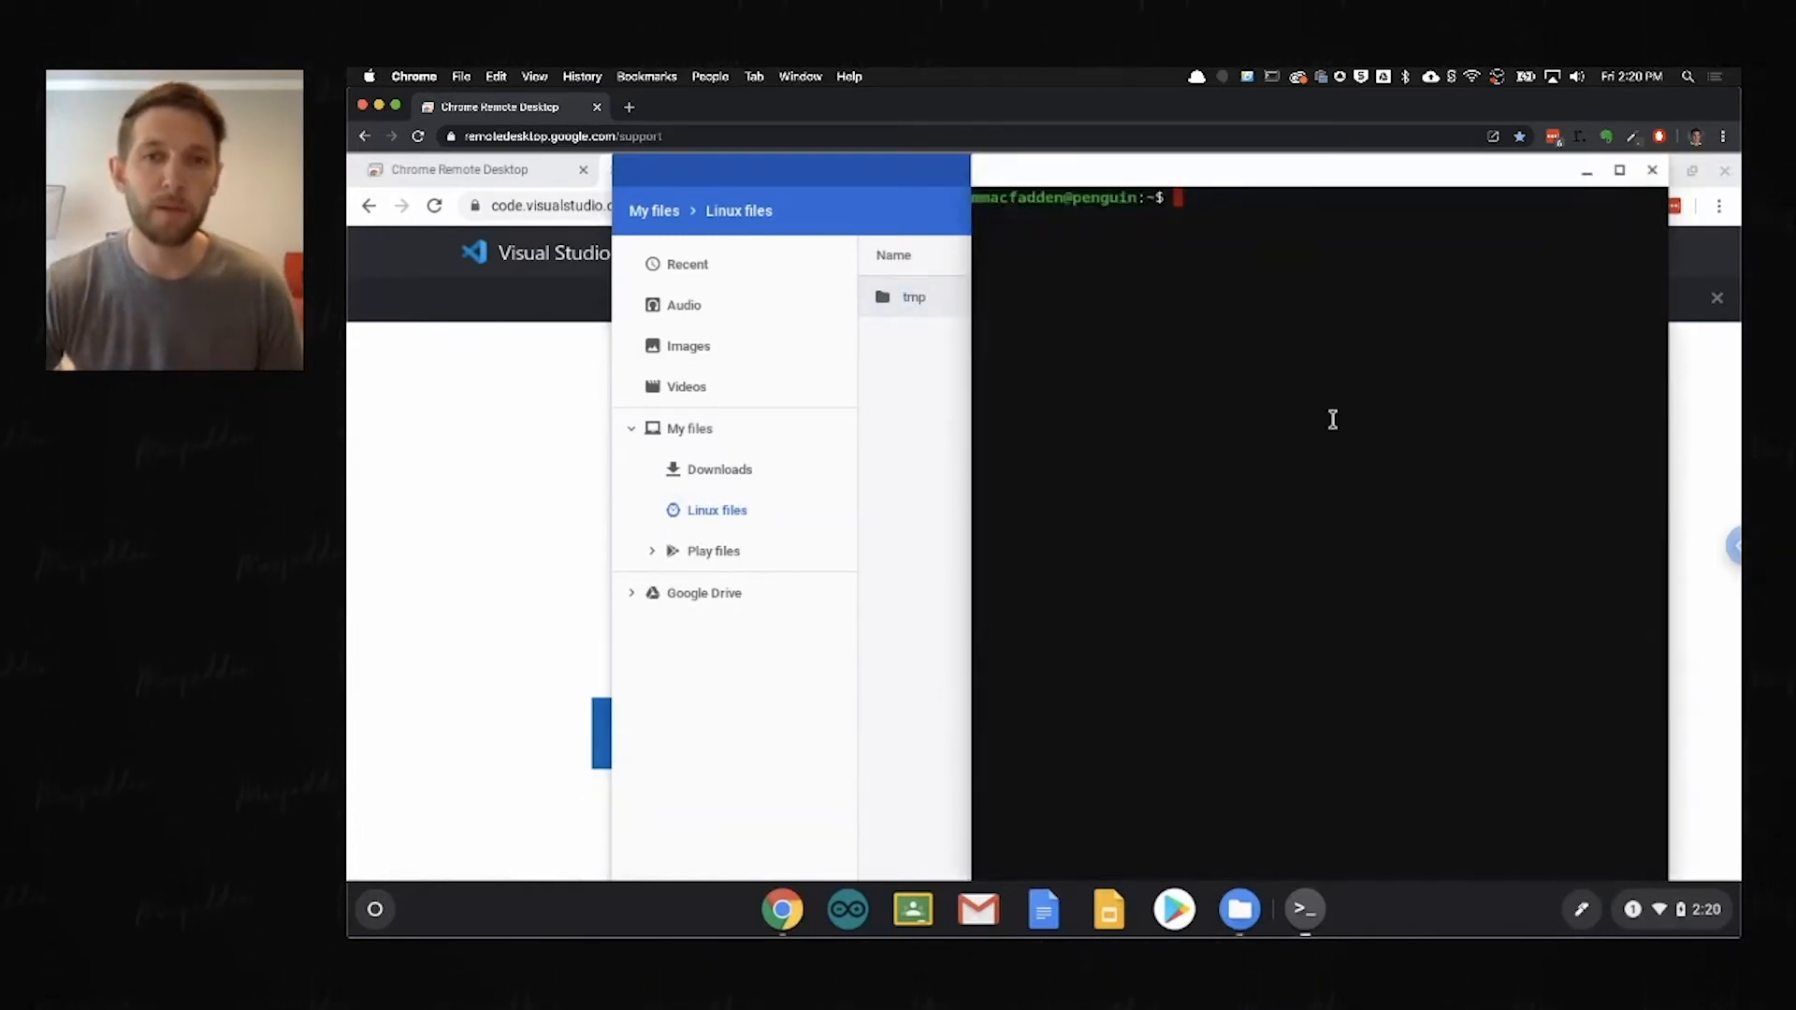
text(ls)
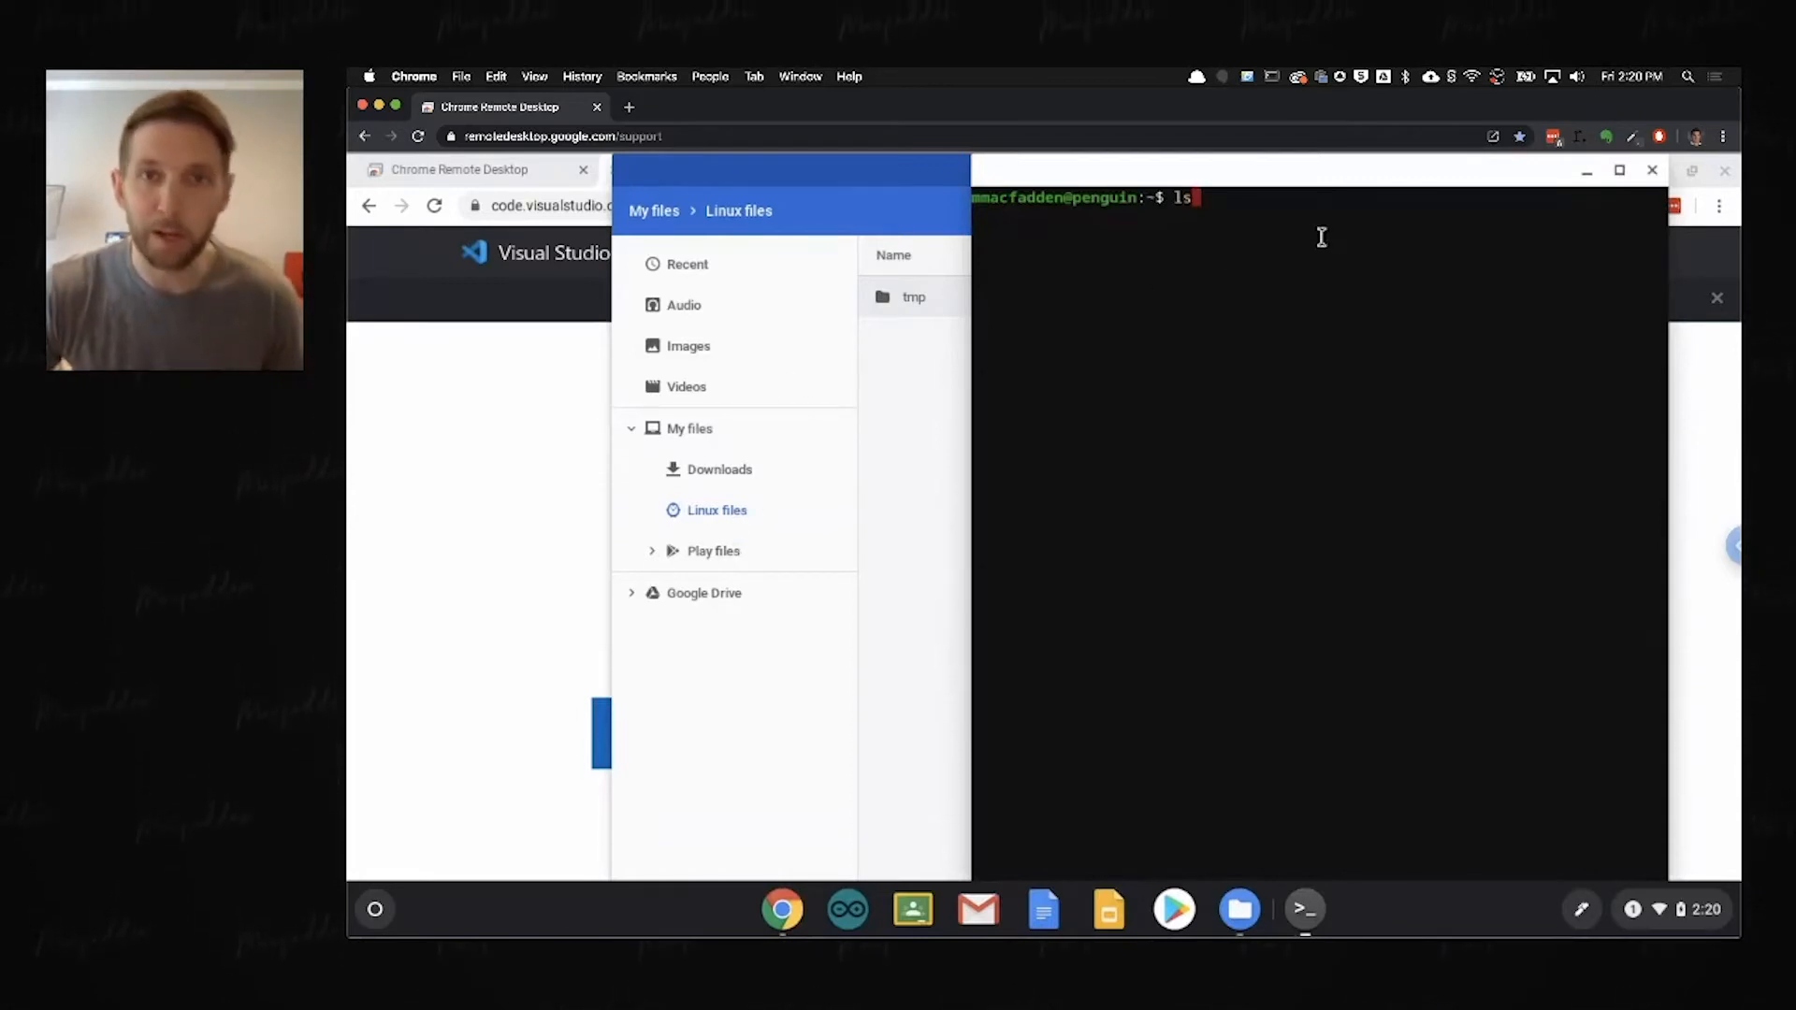
key(Return)
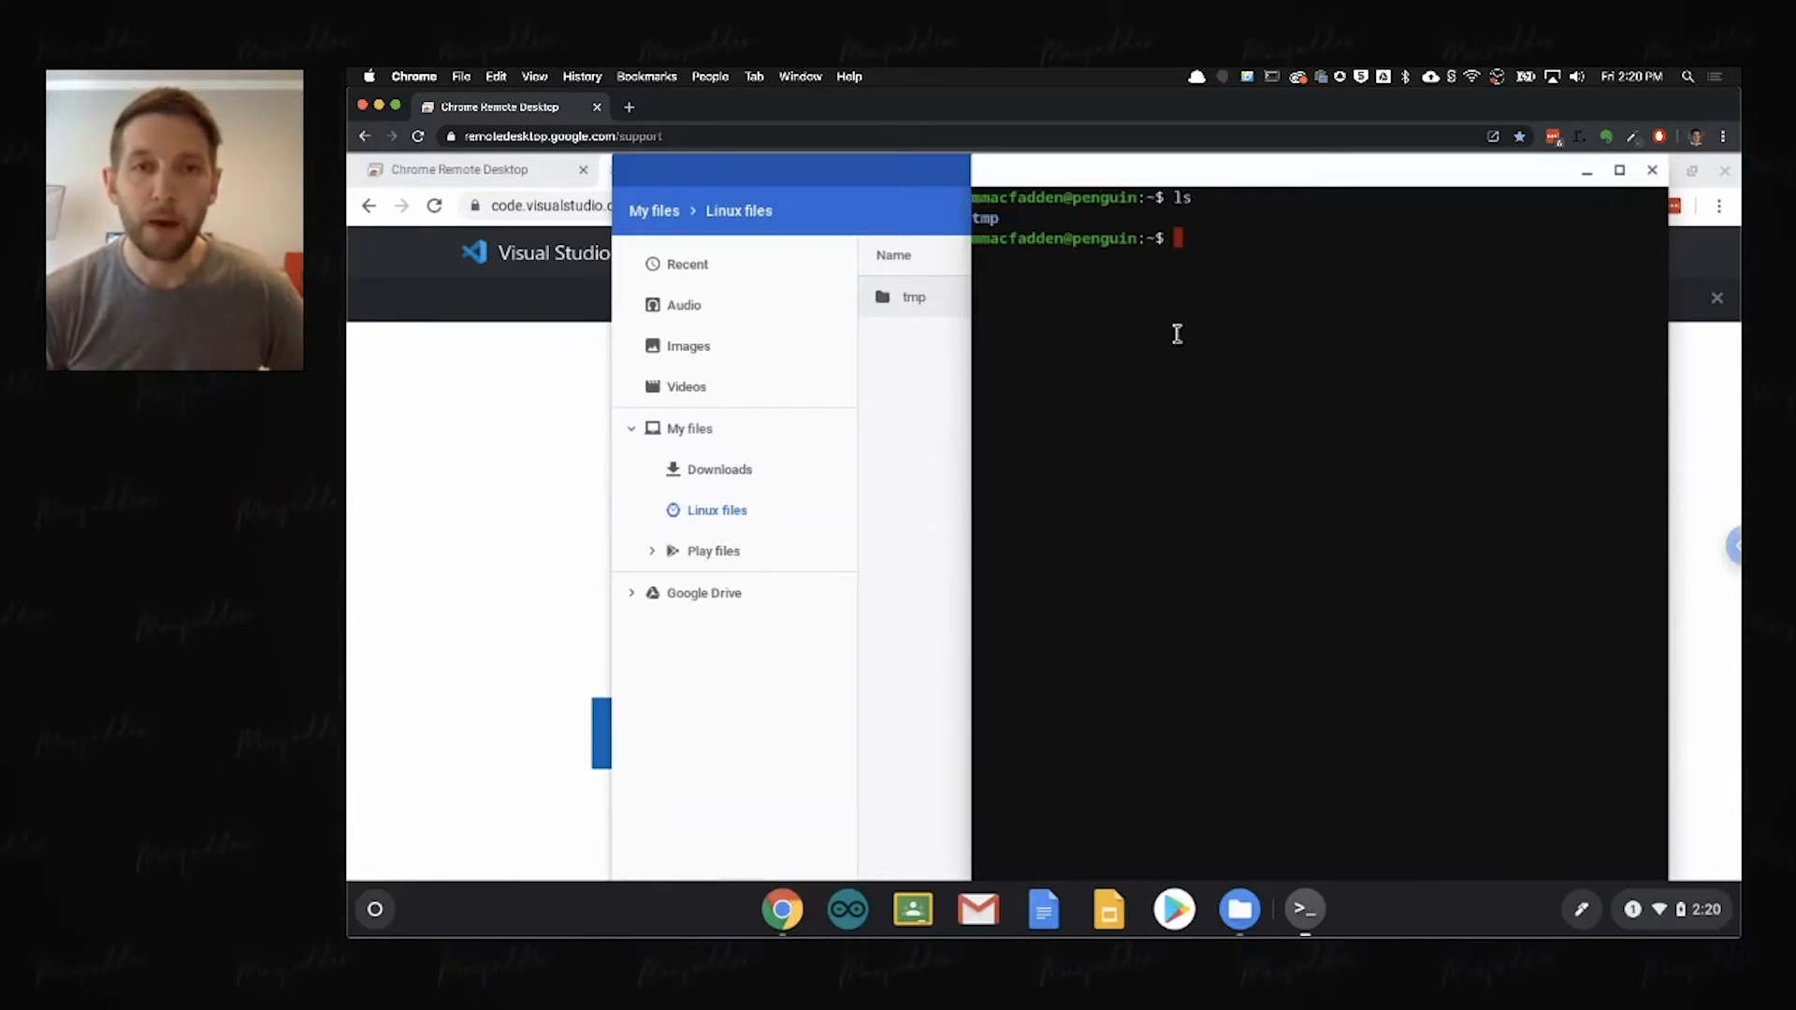
Step: Delete the tmp folder from Linux files and confirm the deletion
click(903, 449)
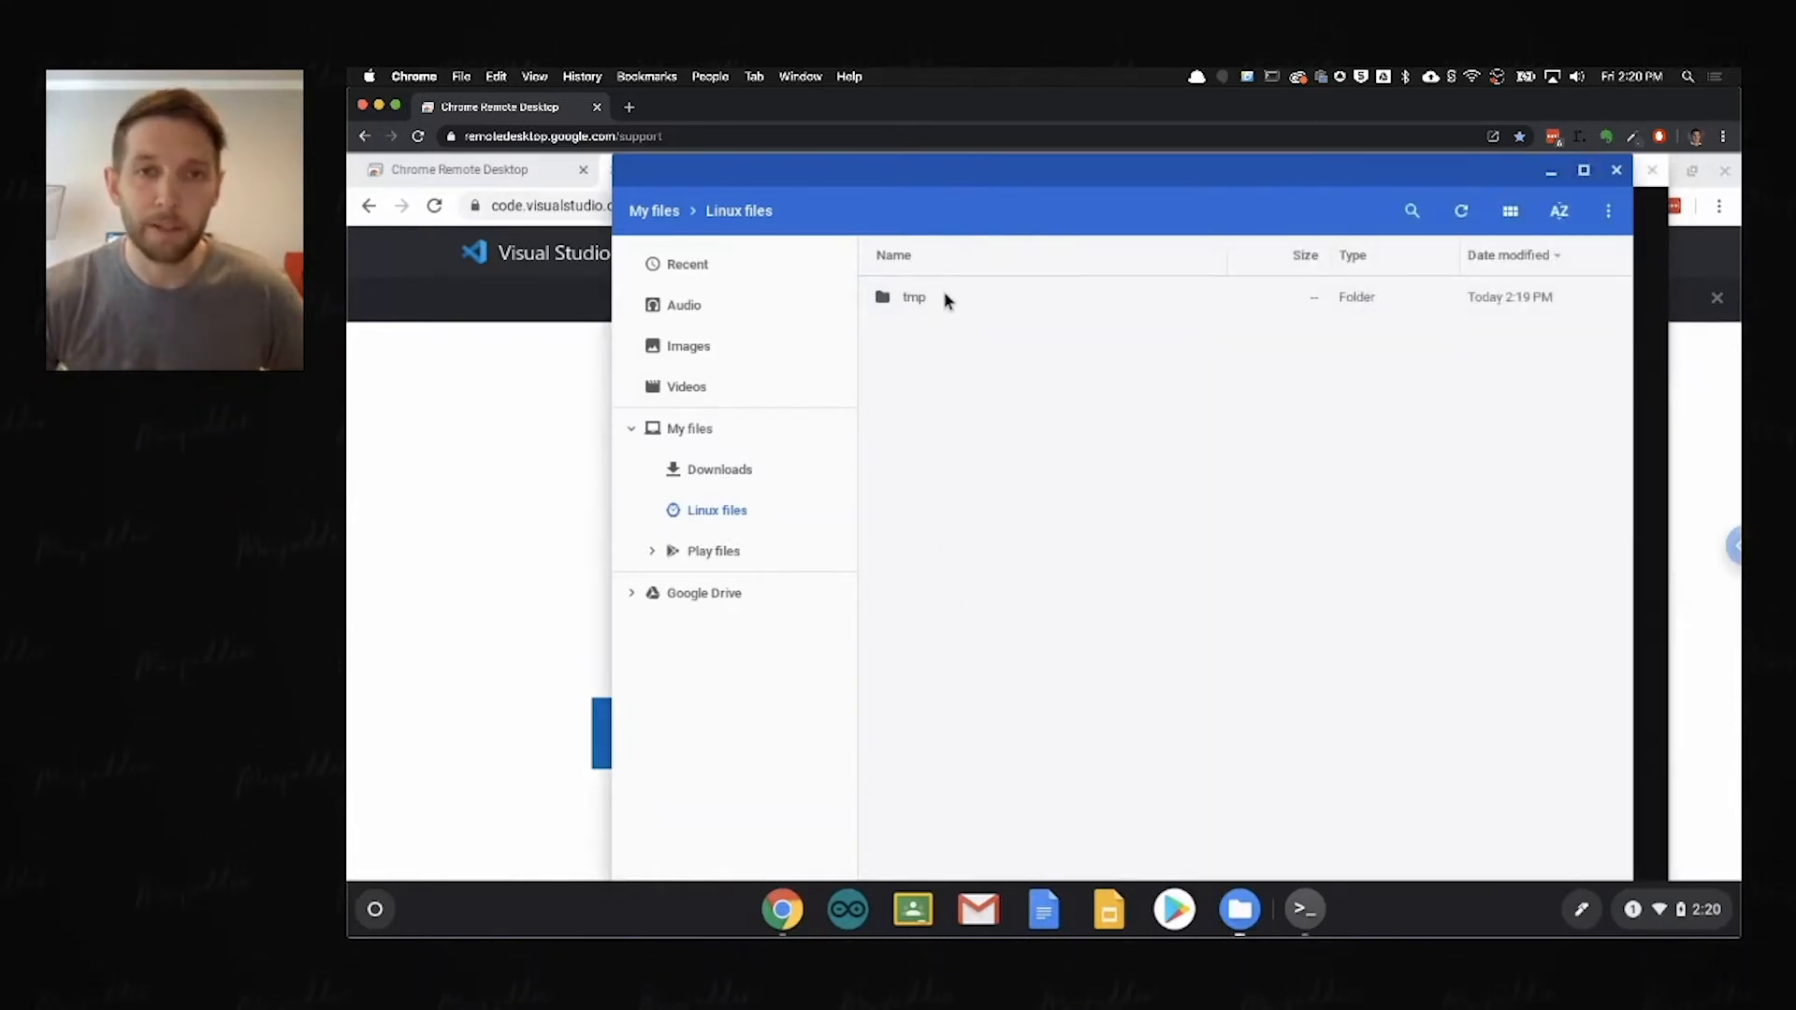
right_click(947, 299)
click(1001, 486)
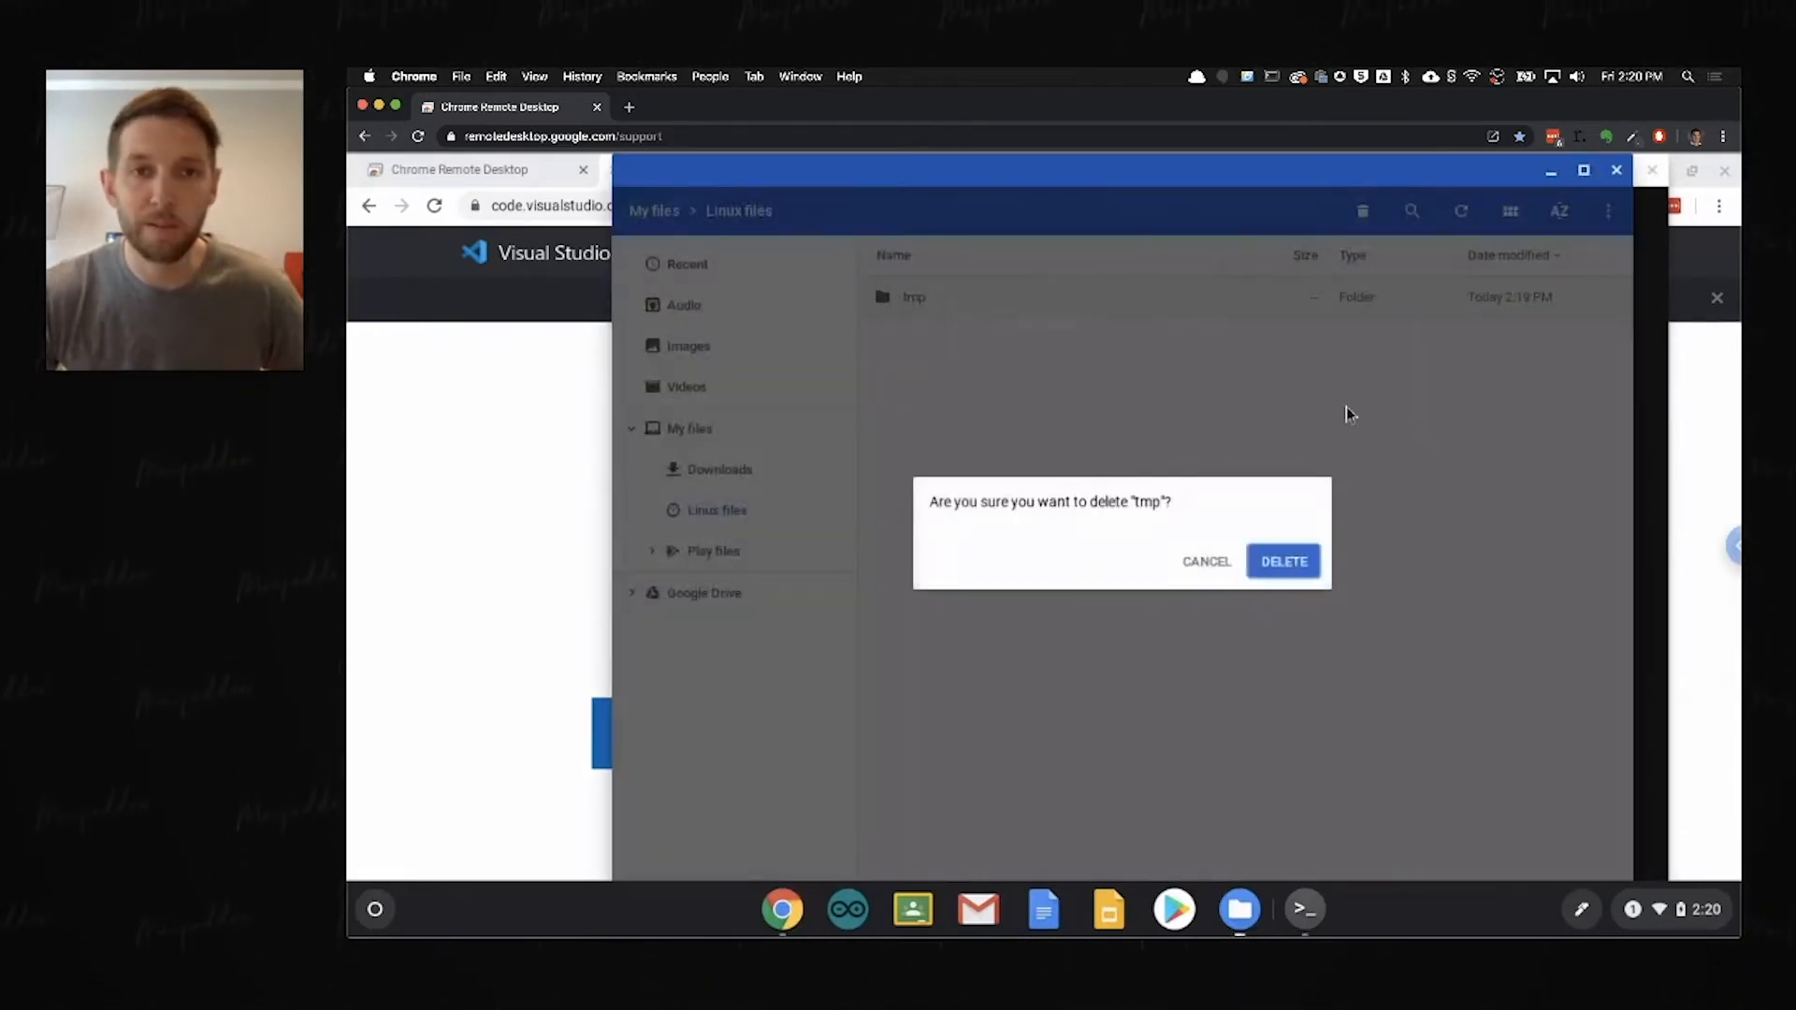
click(1291, 562)
Step: Run ls in the terminal again to check the home directory after deleting the folder
click(1640, 464)
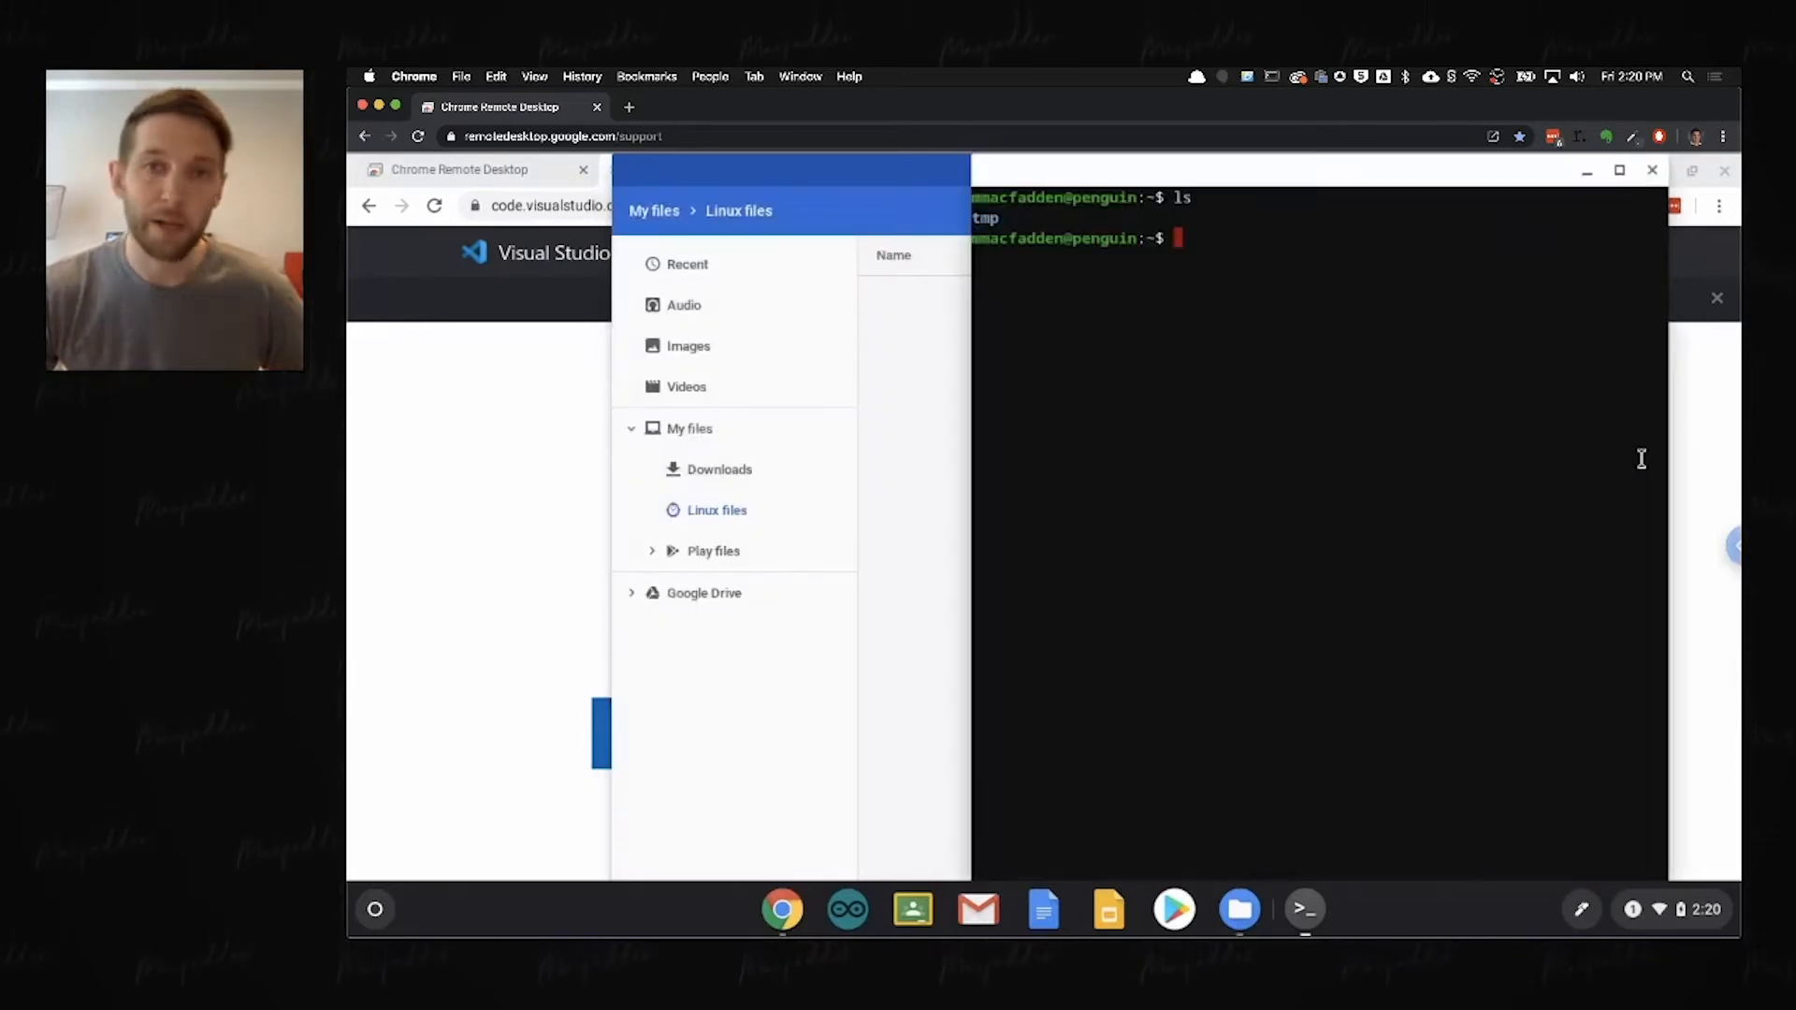
text(ls)
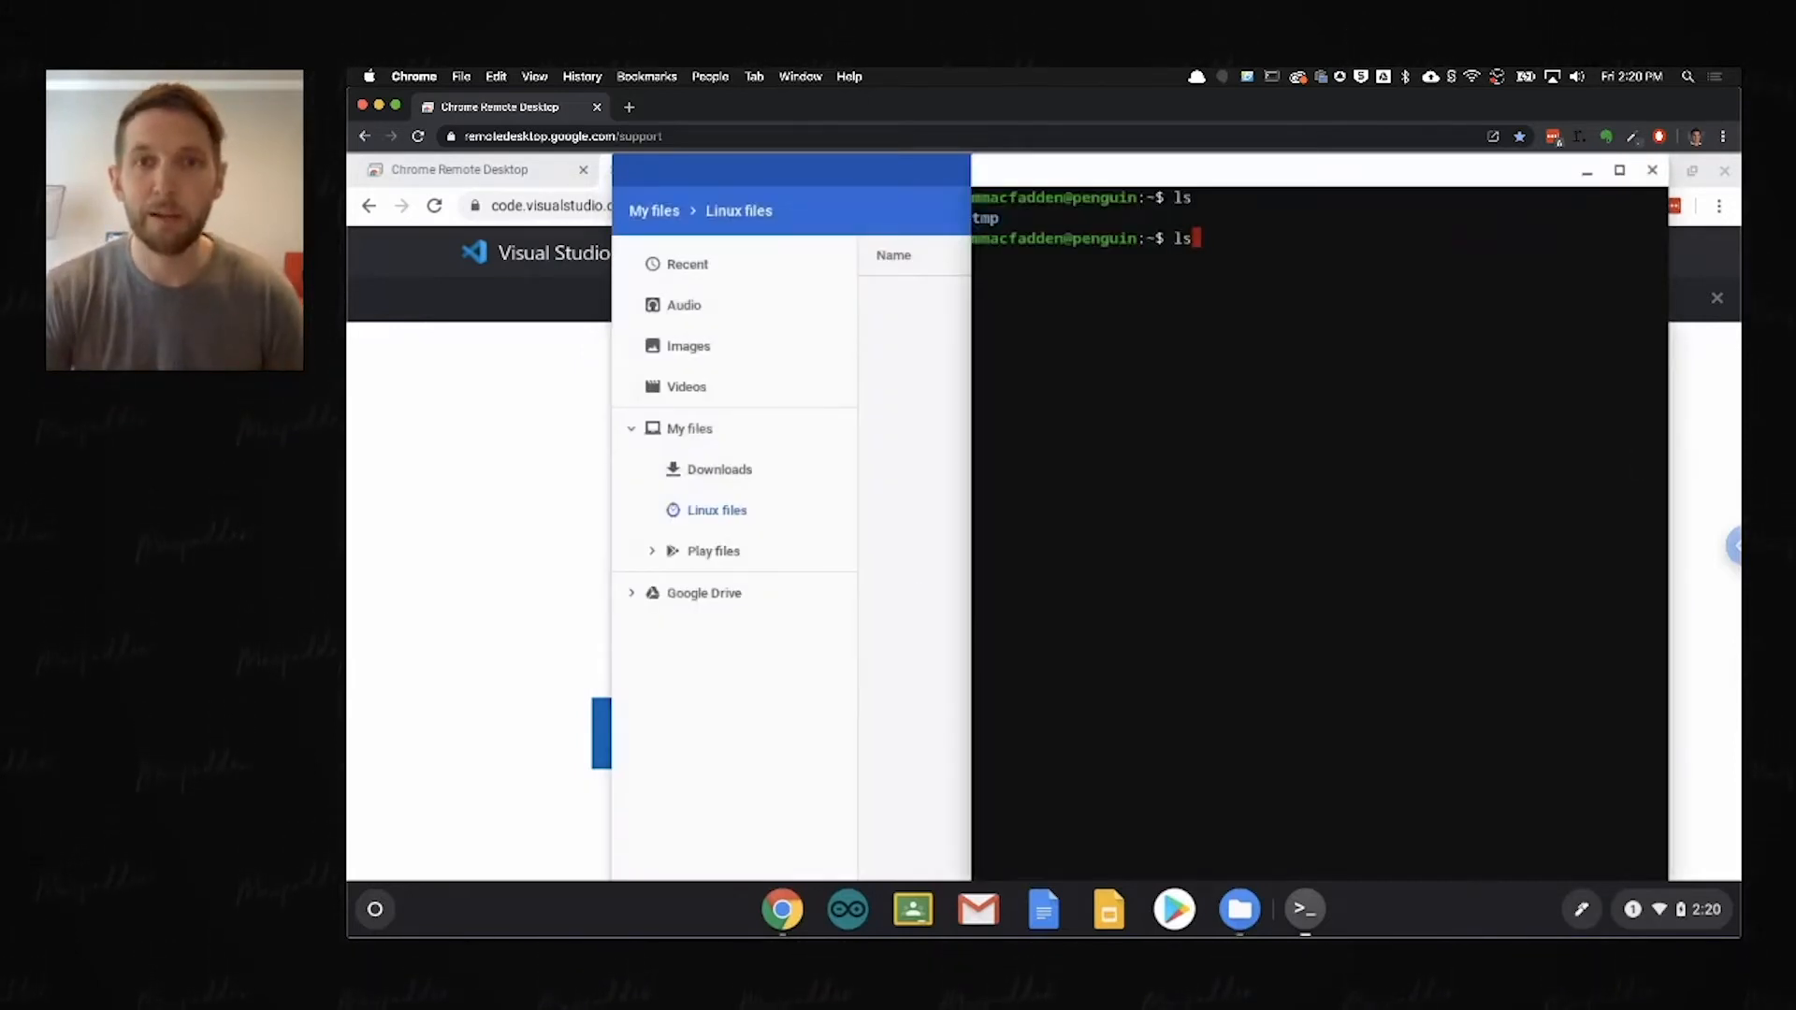
key(Return)
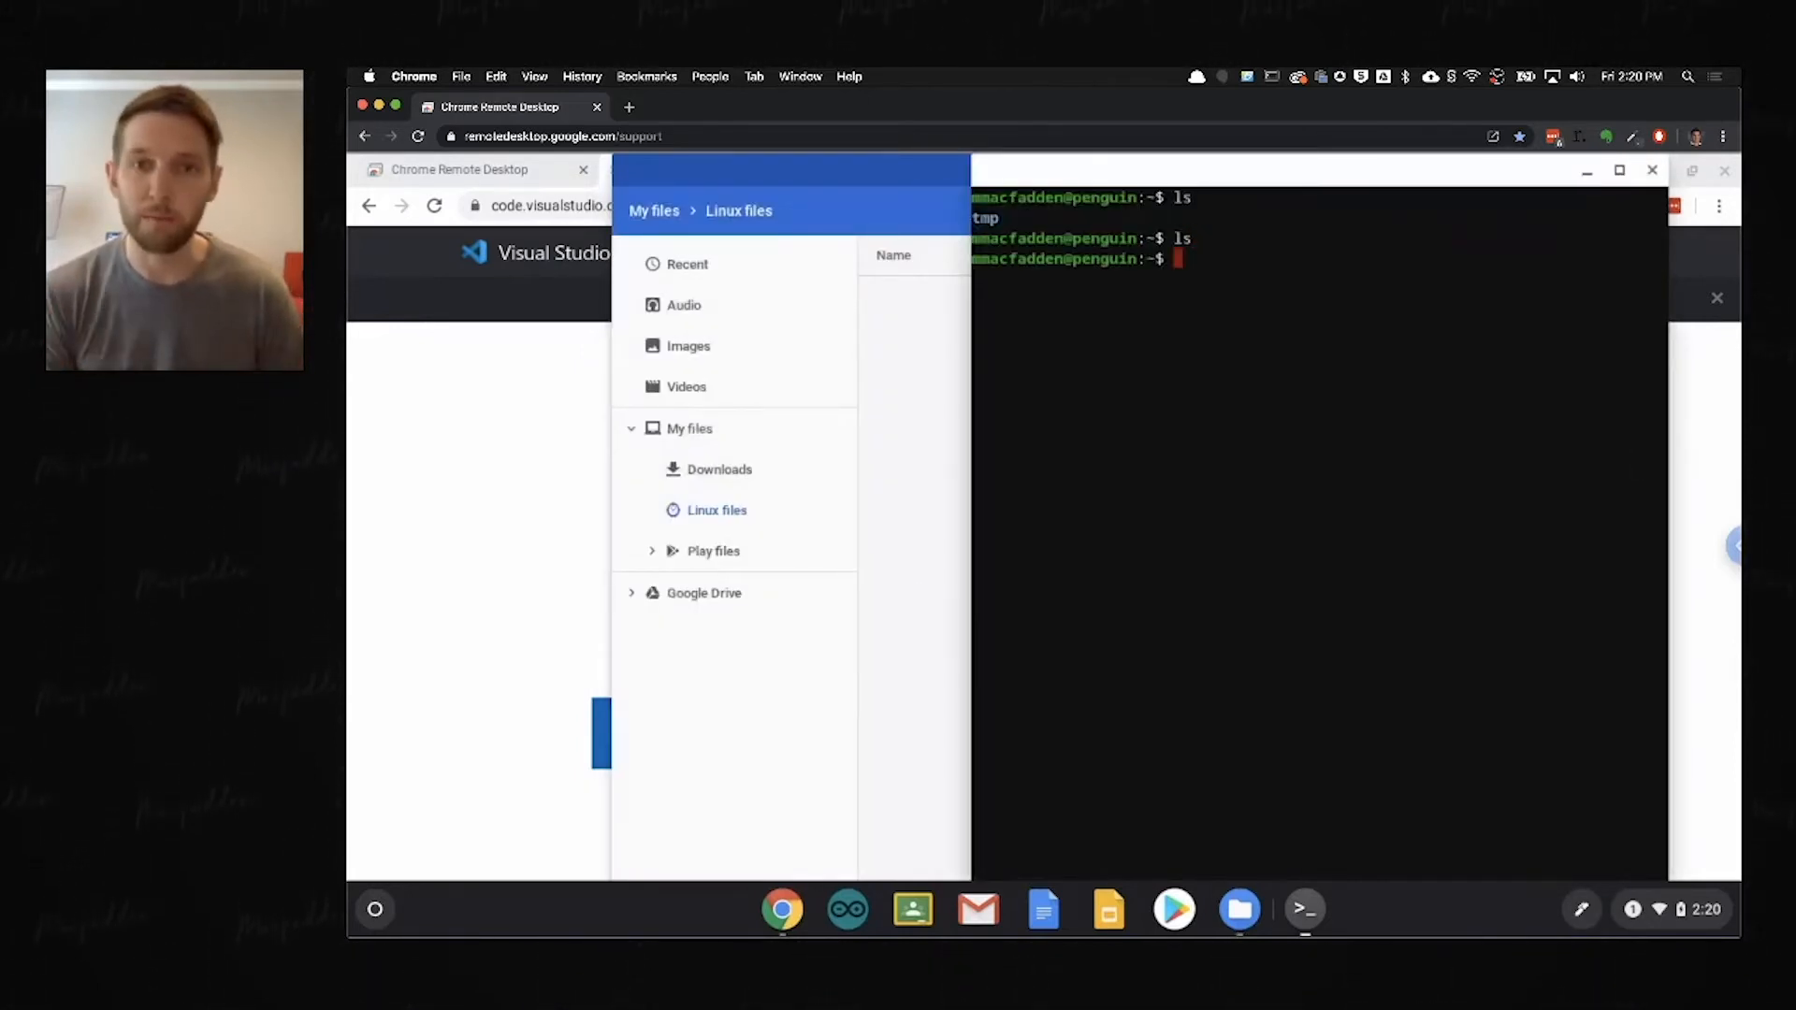
click(470, 497)
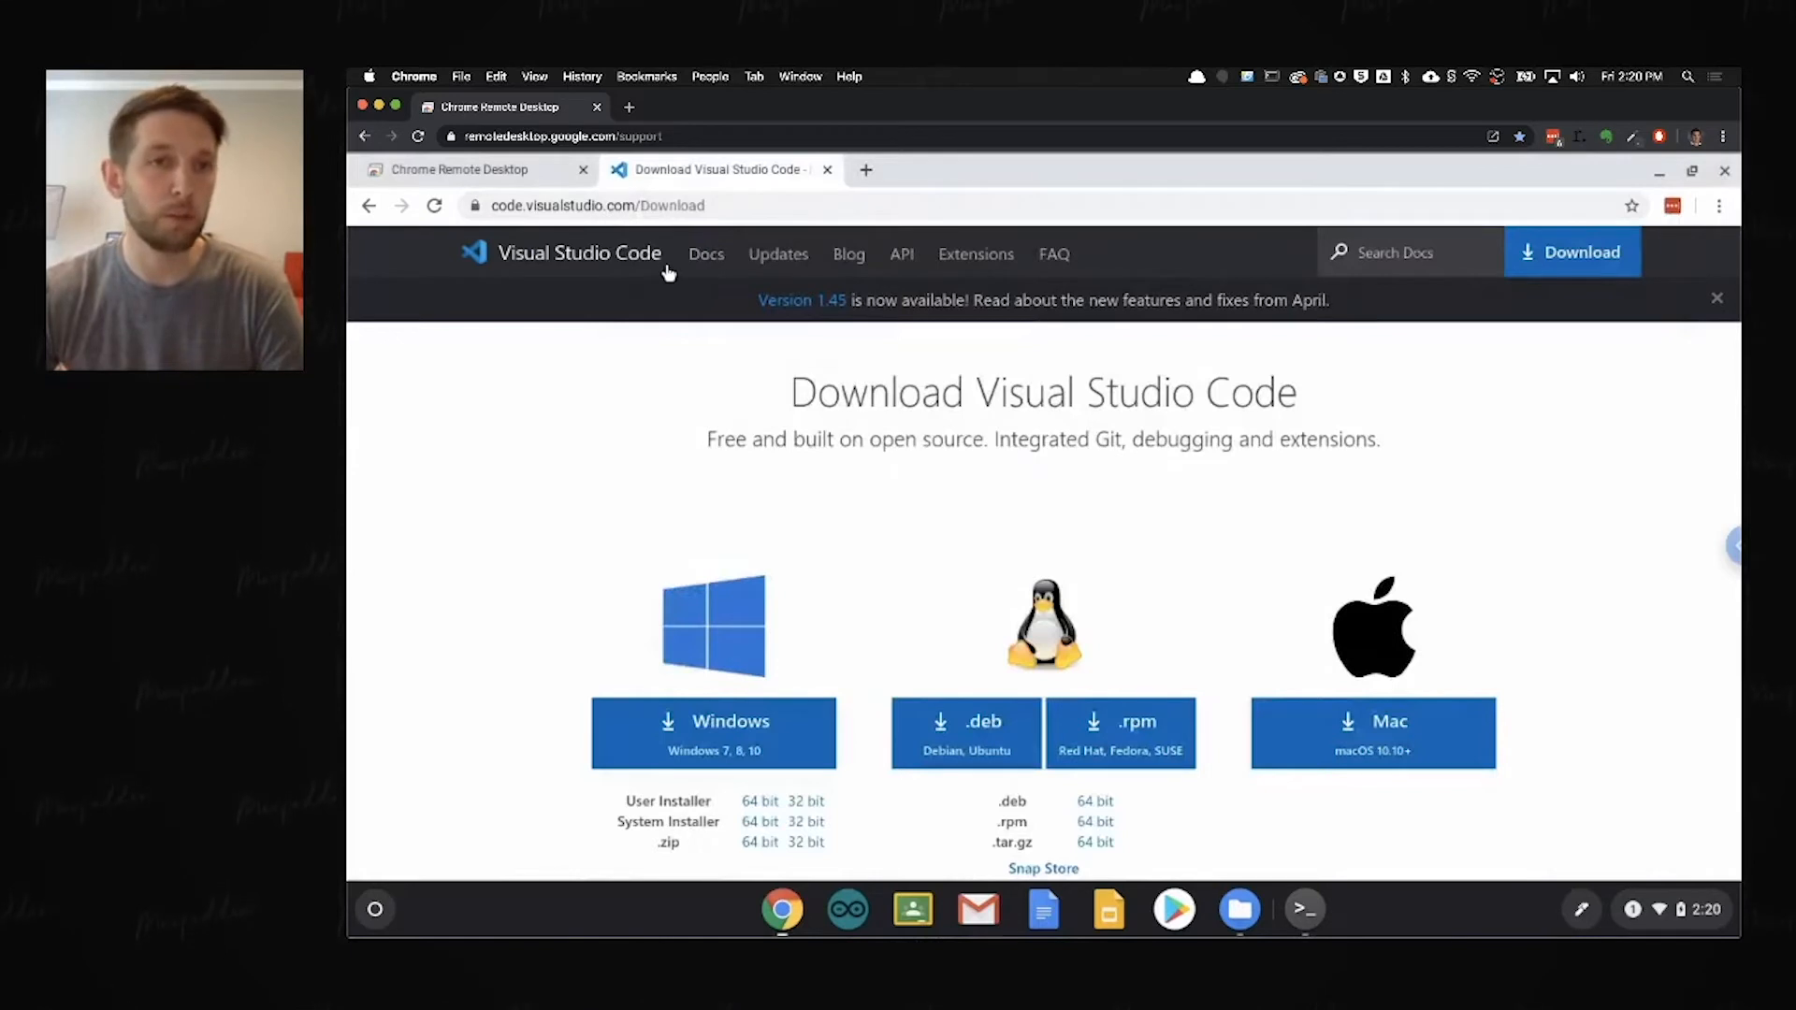
scroll(1010, 561, down, 3)
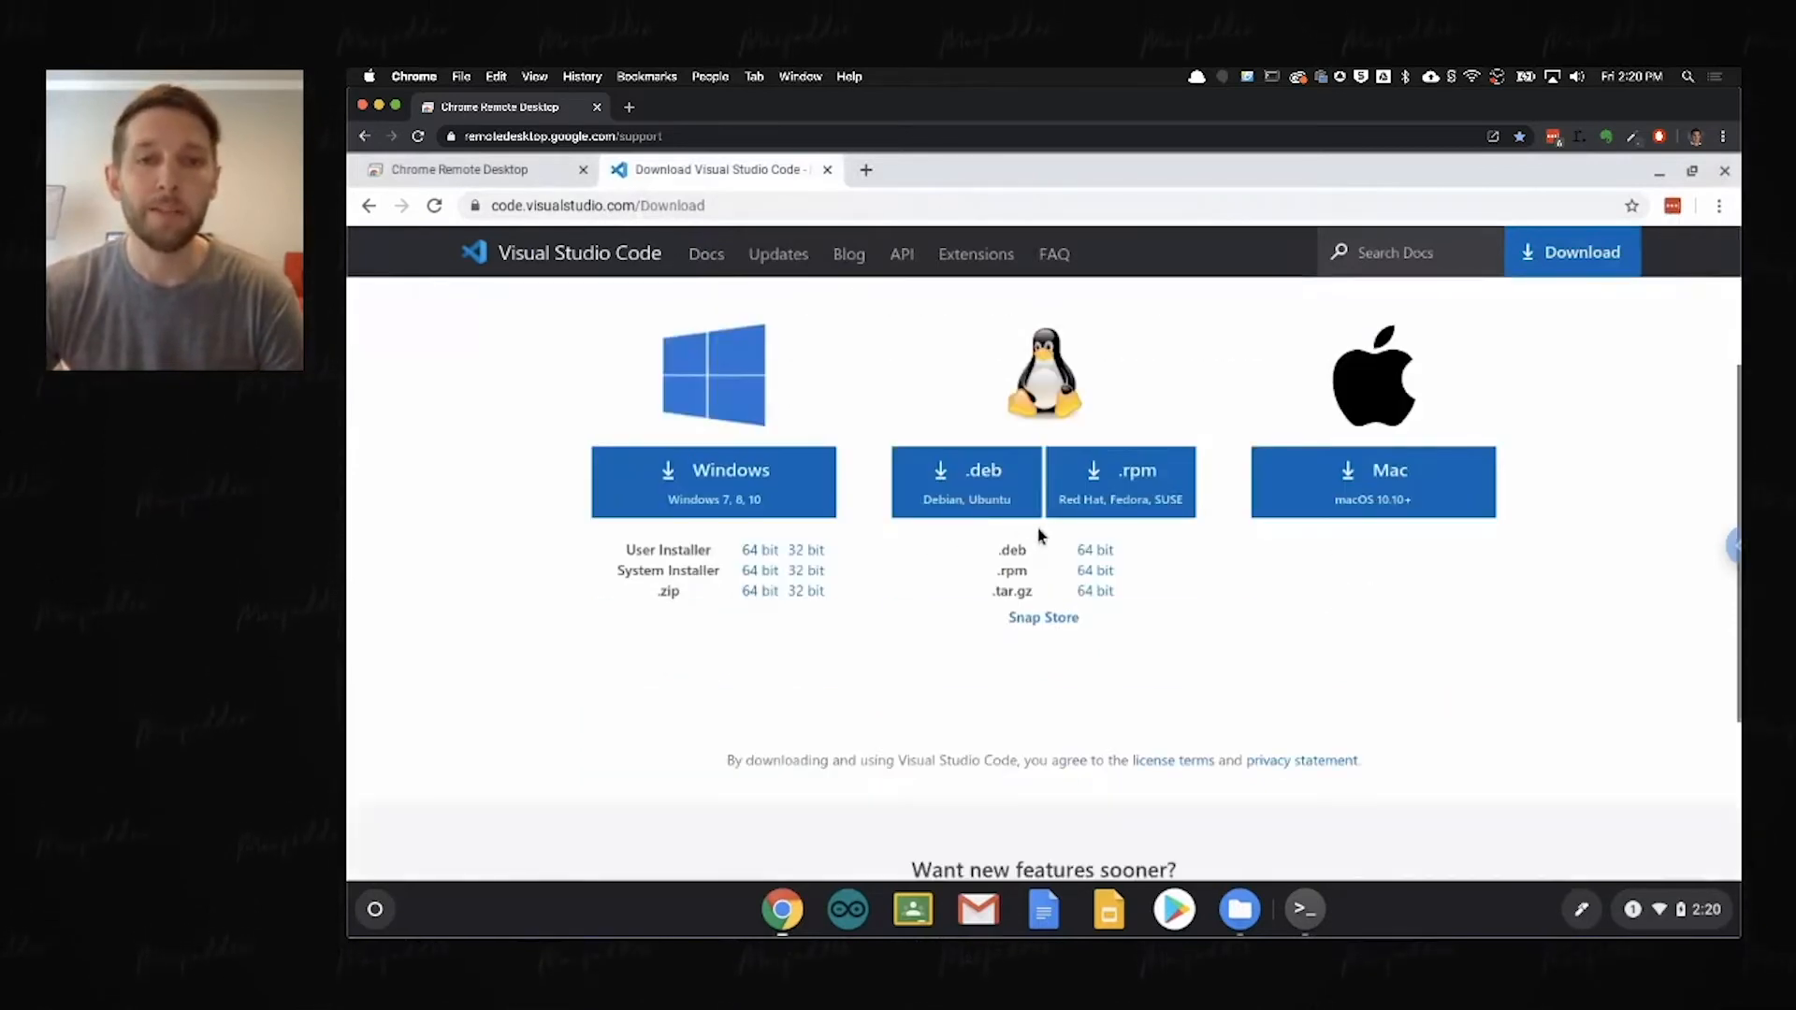
scroll(1001, 496, up, 2)
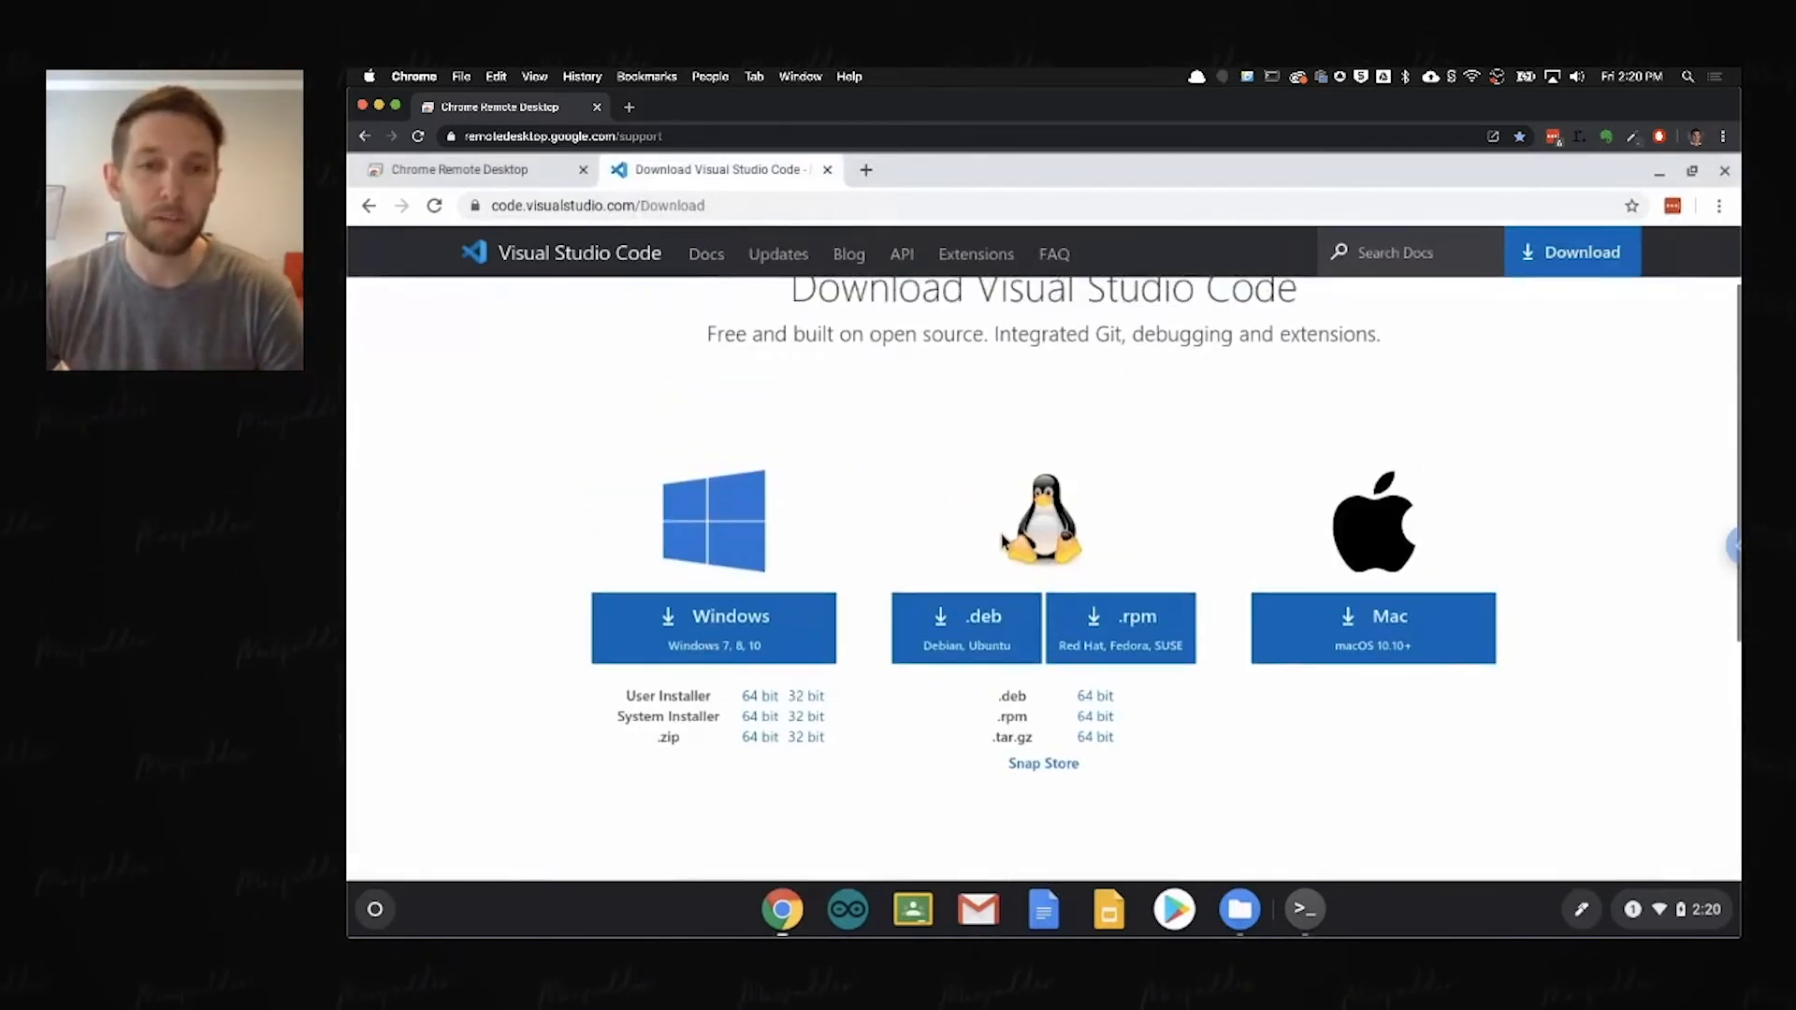
click(970, 633)
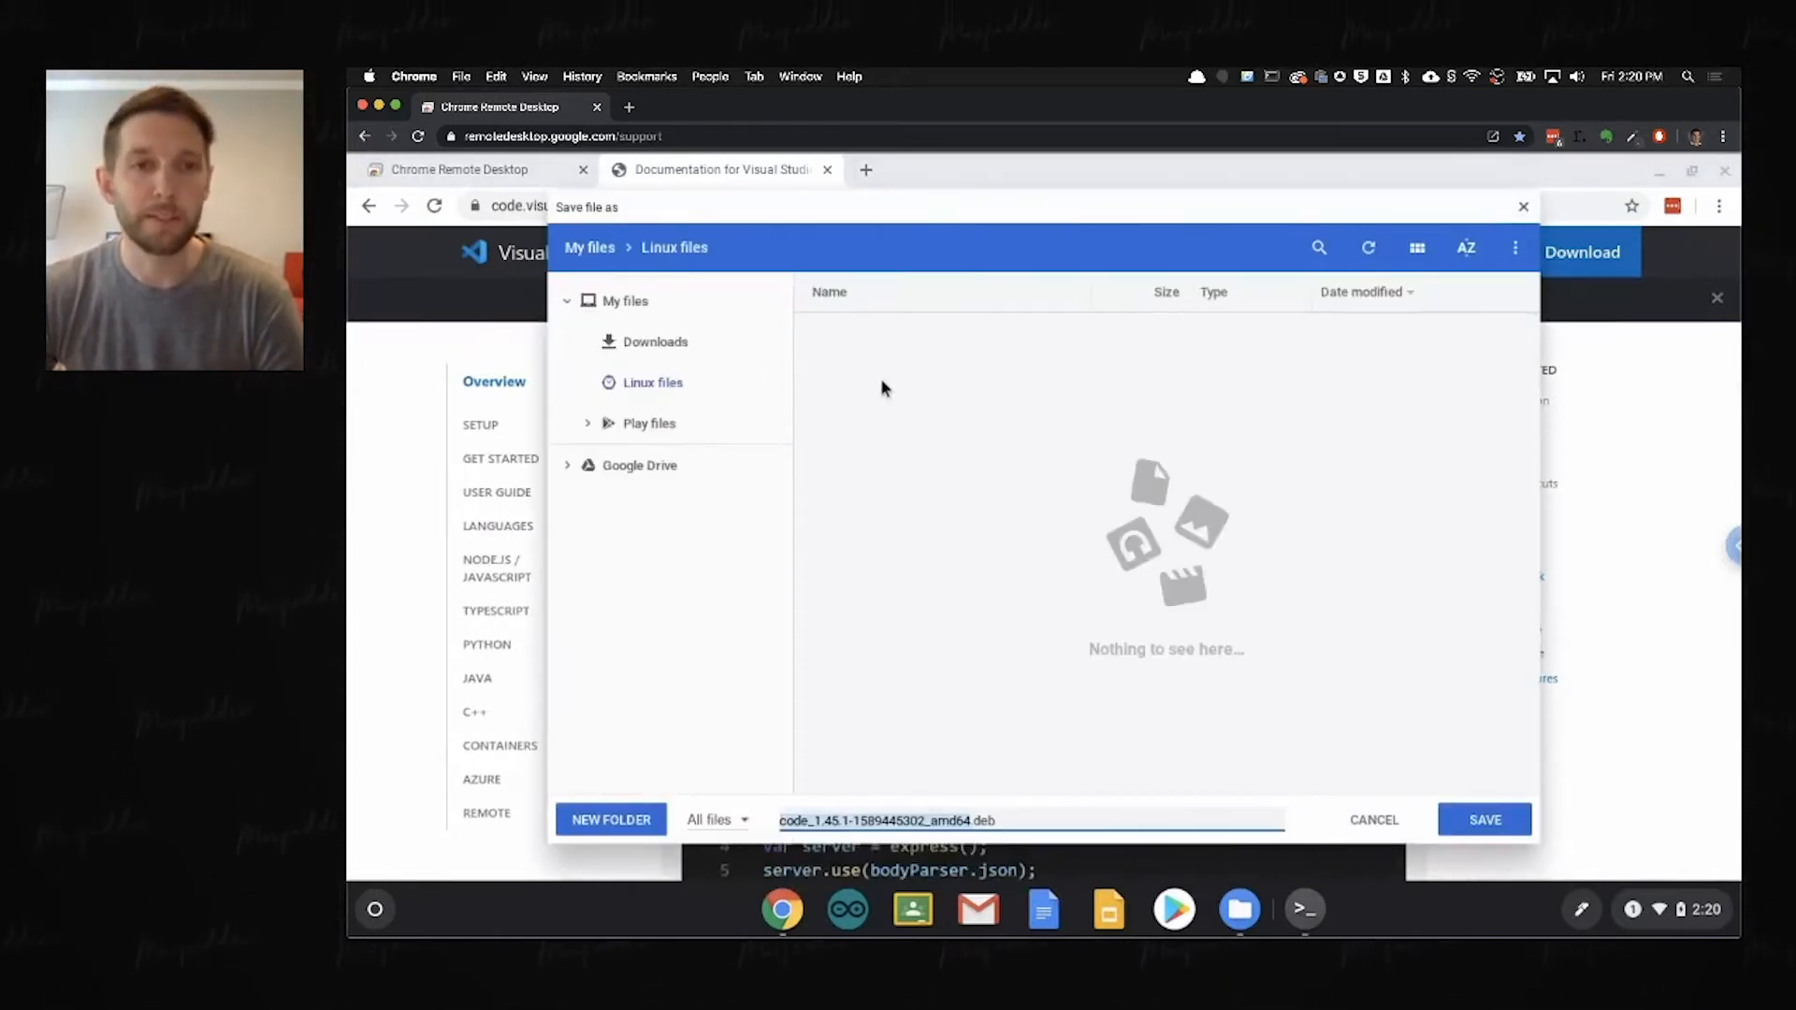
click(666, 345)
click(676, 382)
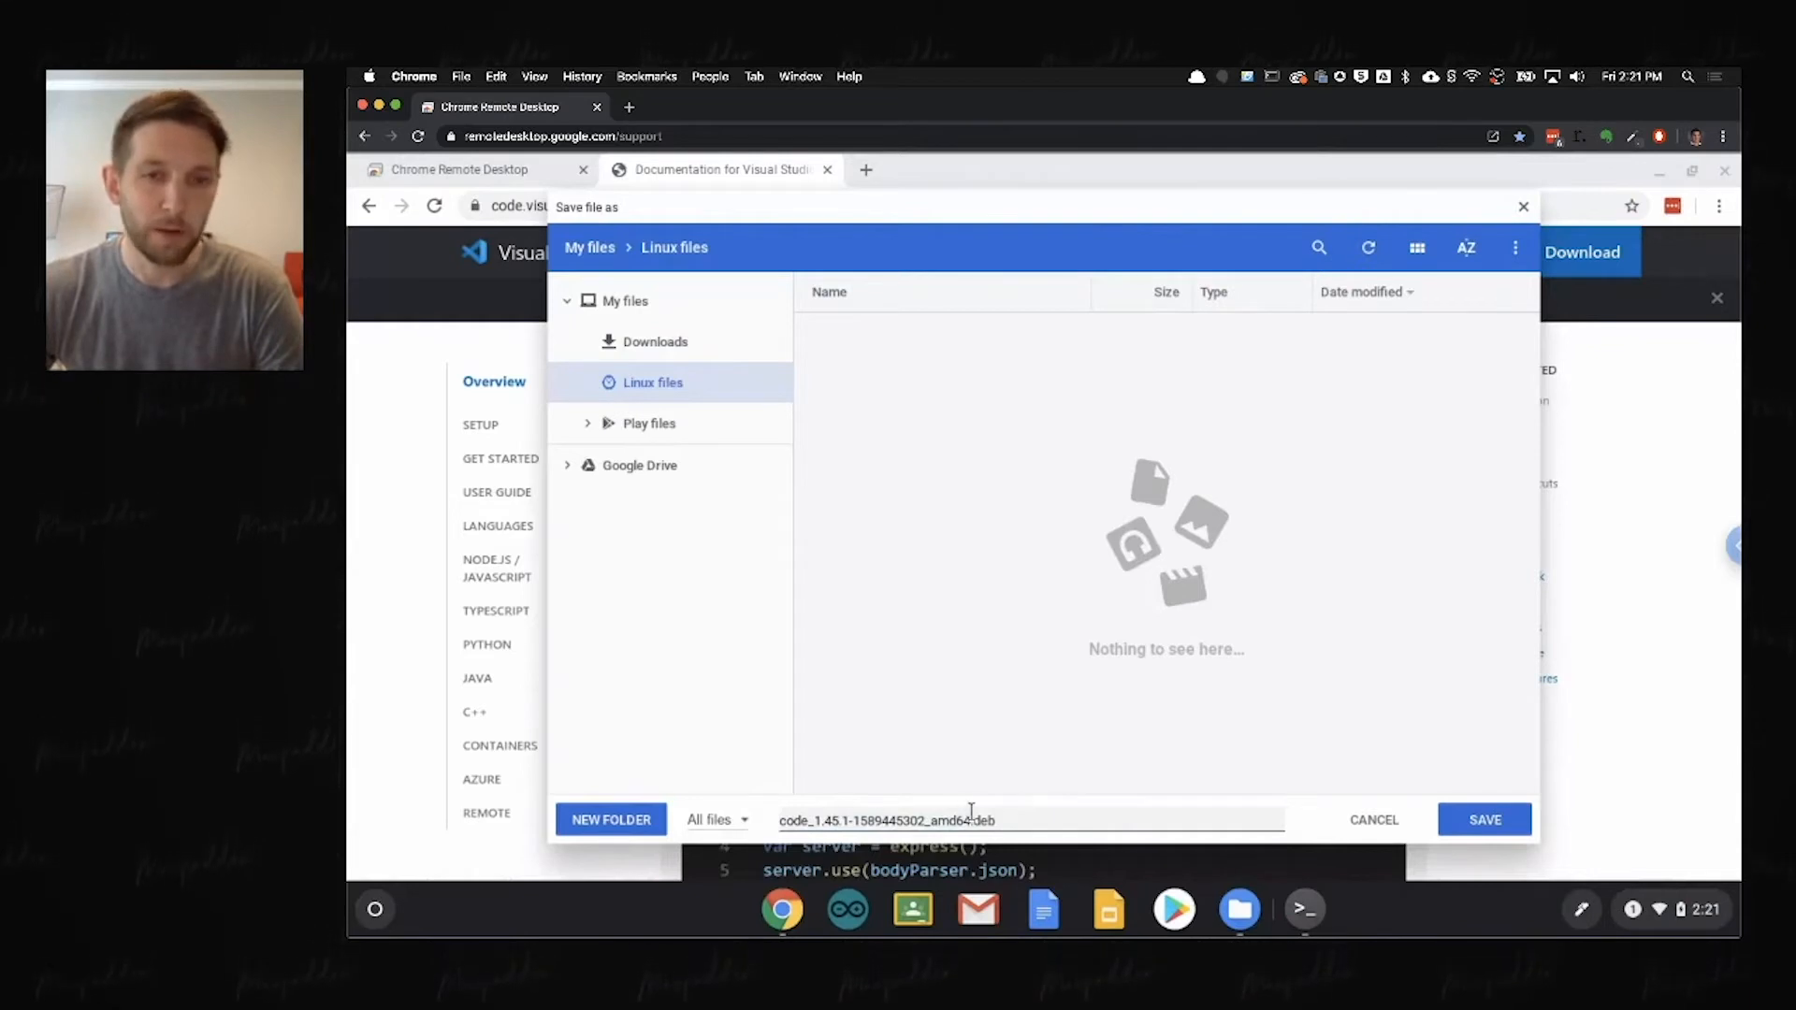
click(1488, 822)
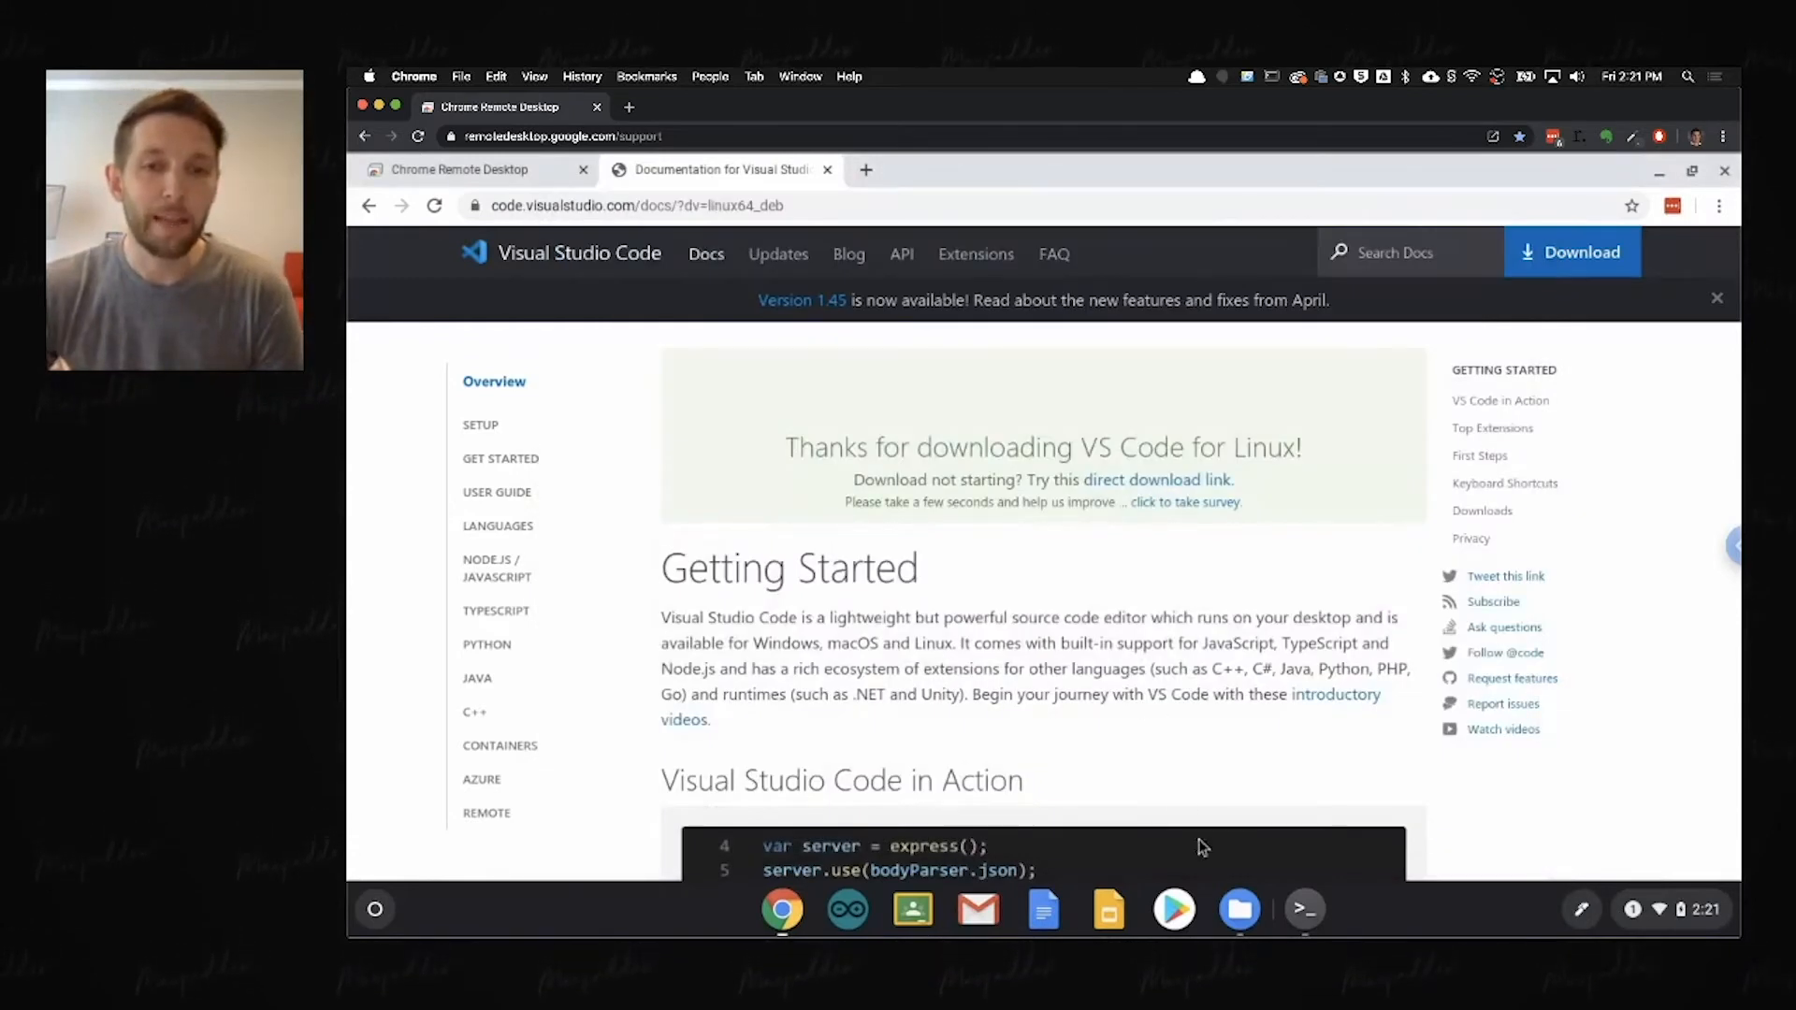
Step: Refresh the Linux files folder in the file manager and widen its window to show the full file name
click(1239, 908)
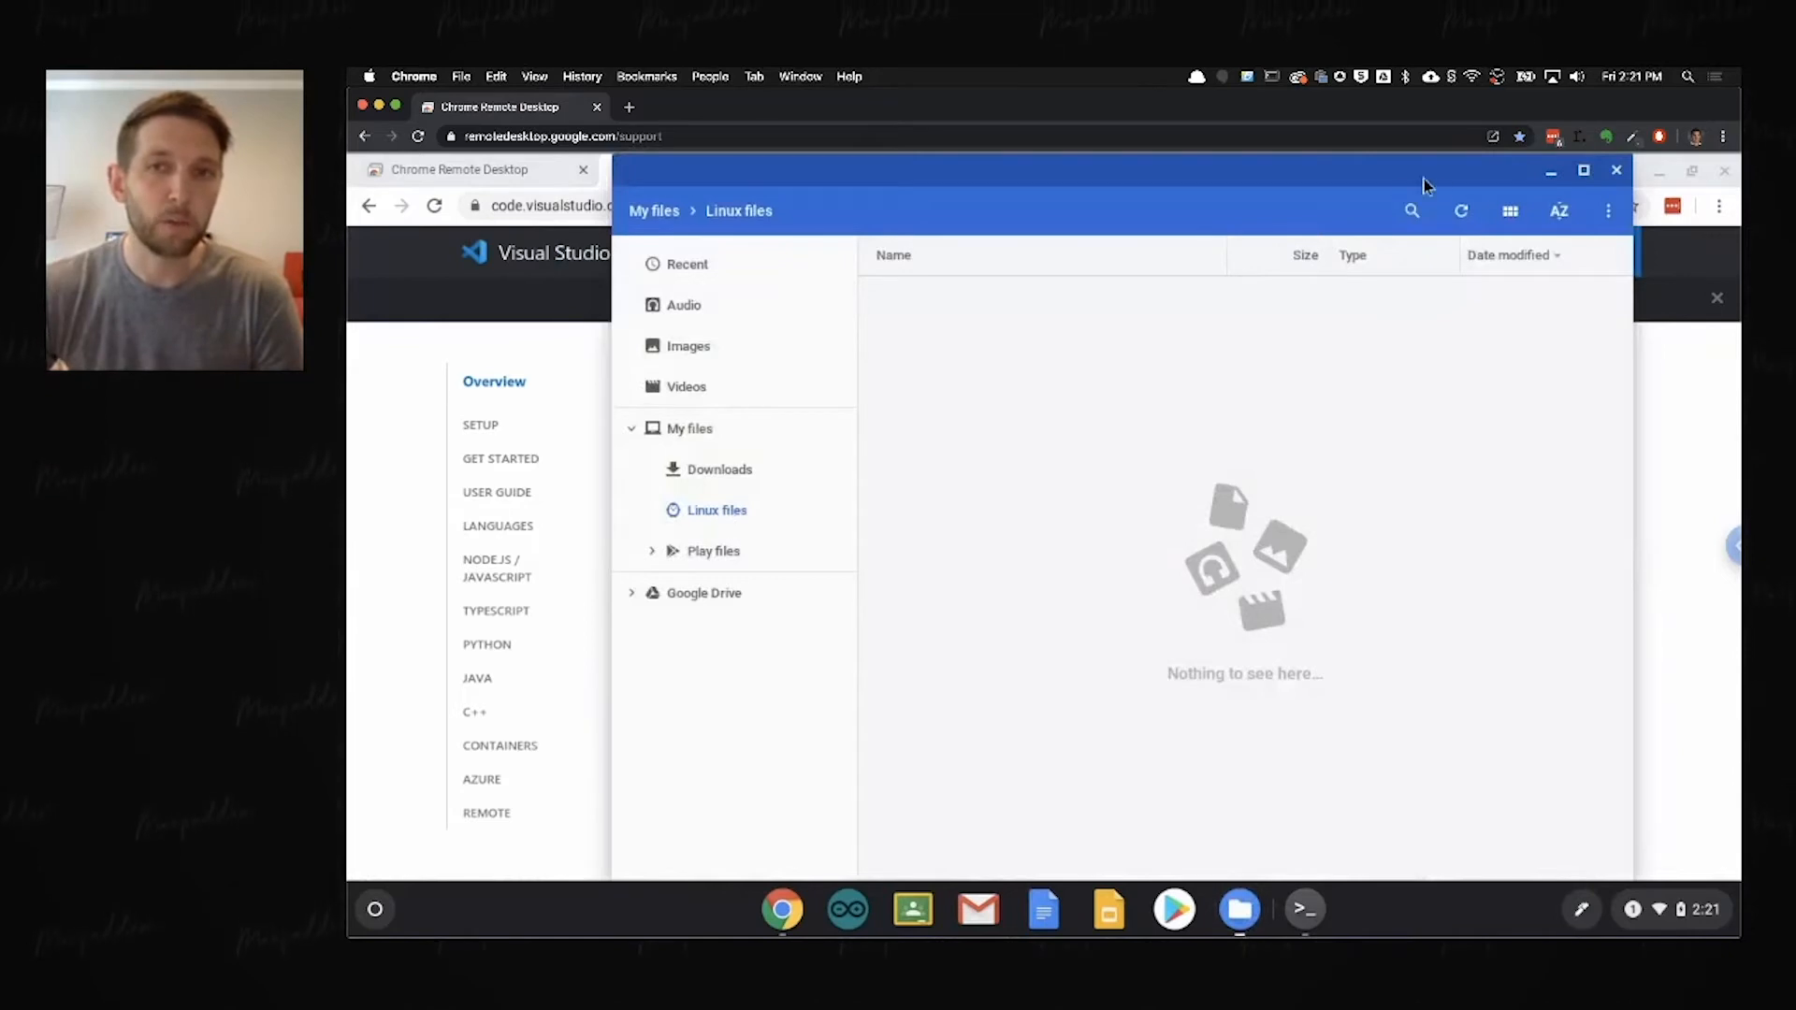
click(1465, 211)
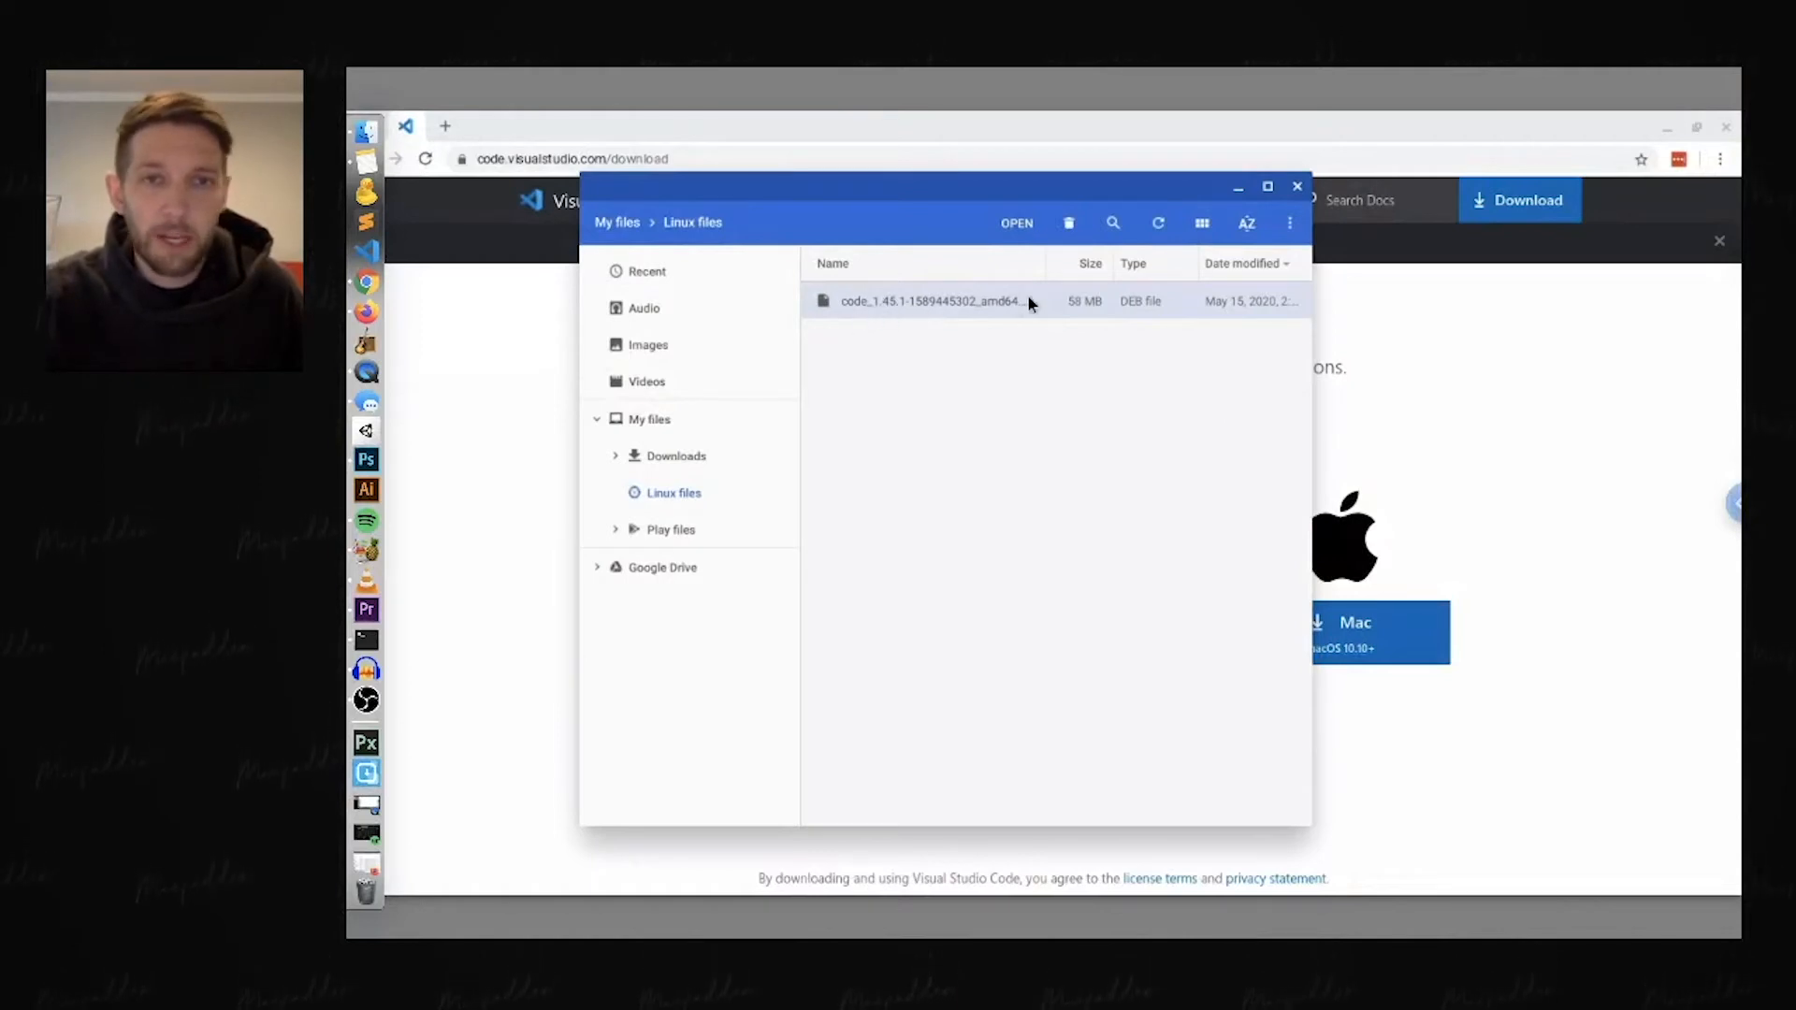
click(1309, 395)
drag(1311, 393, 1608, 408)
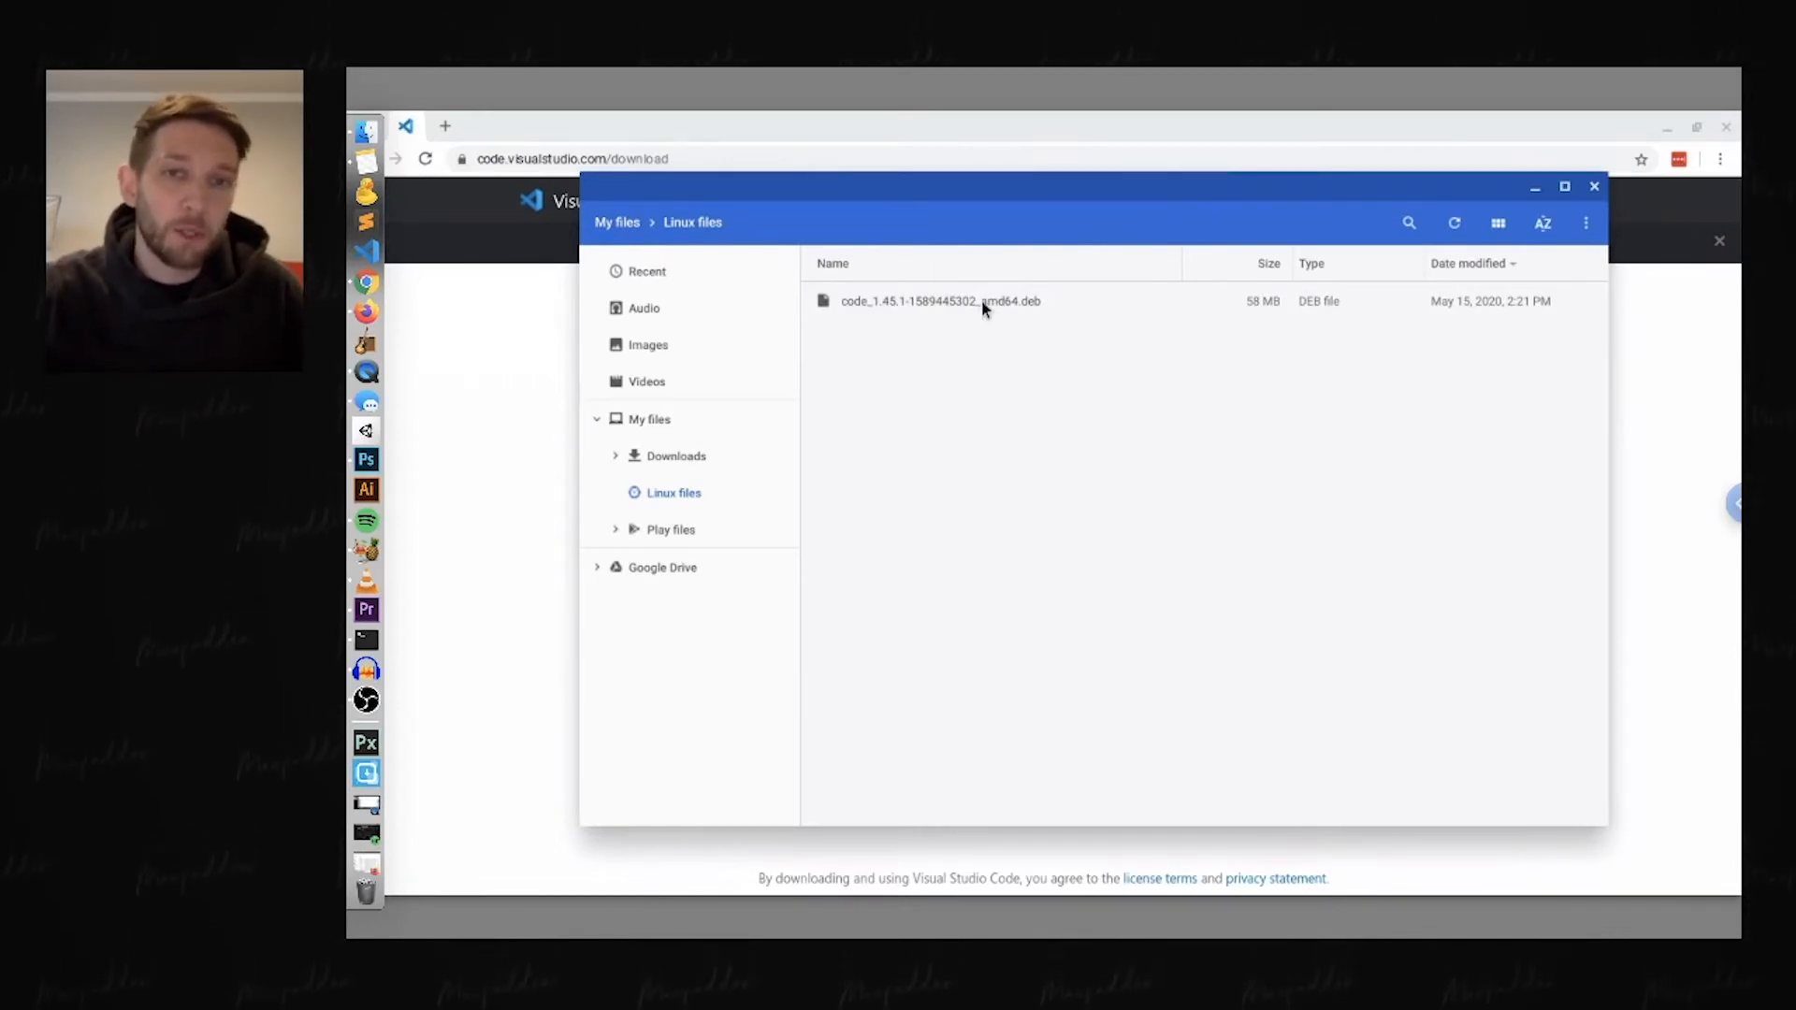
right_click(984, 308)
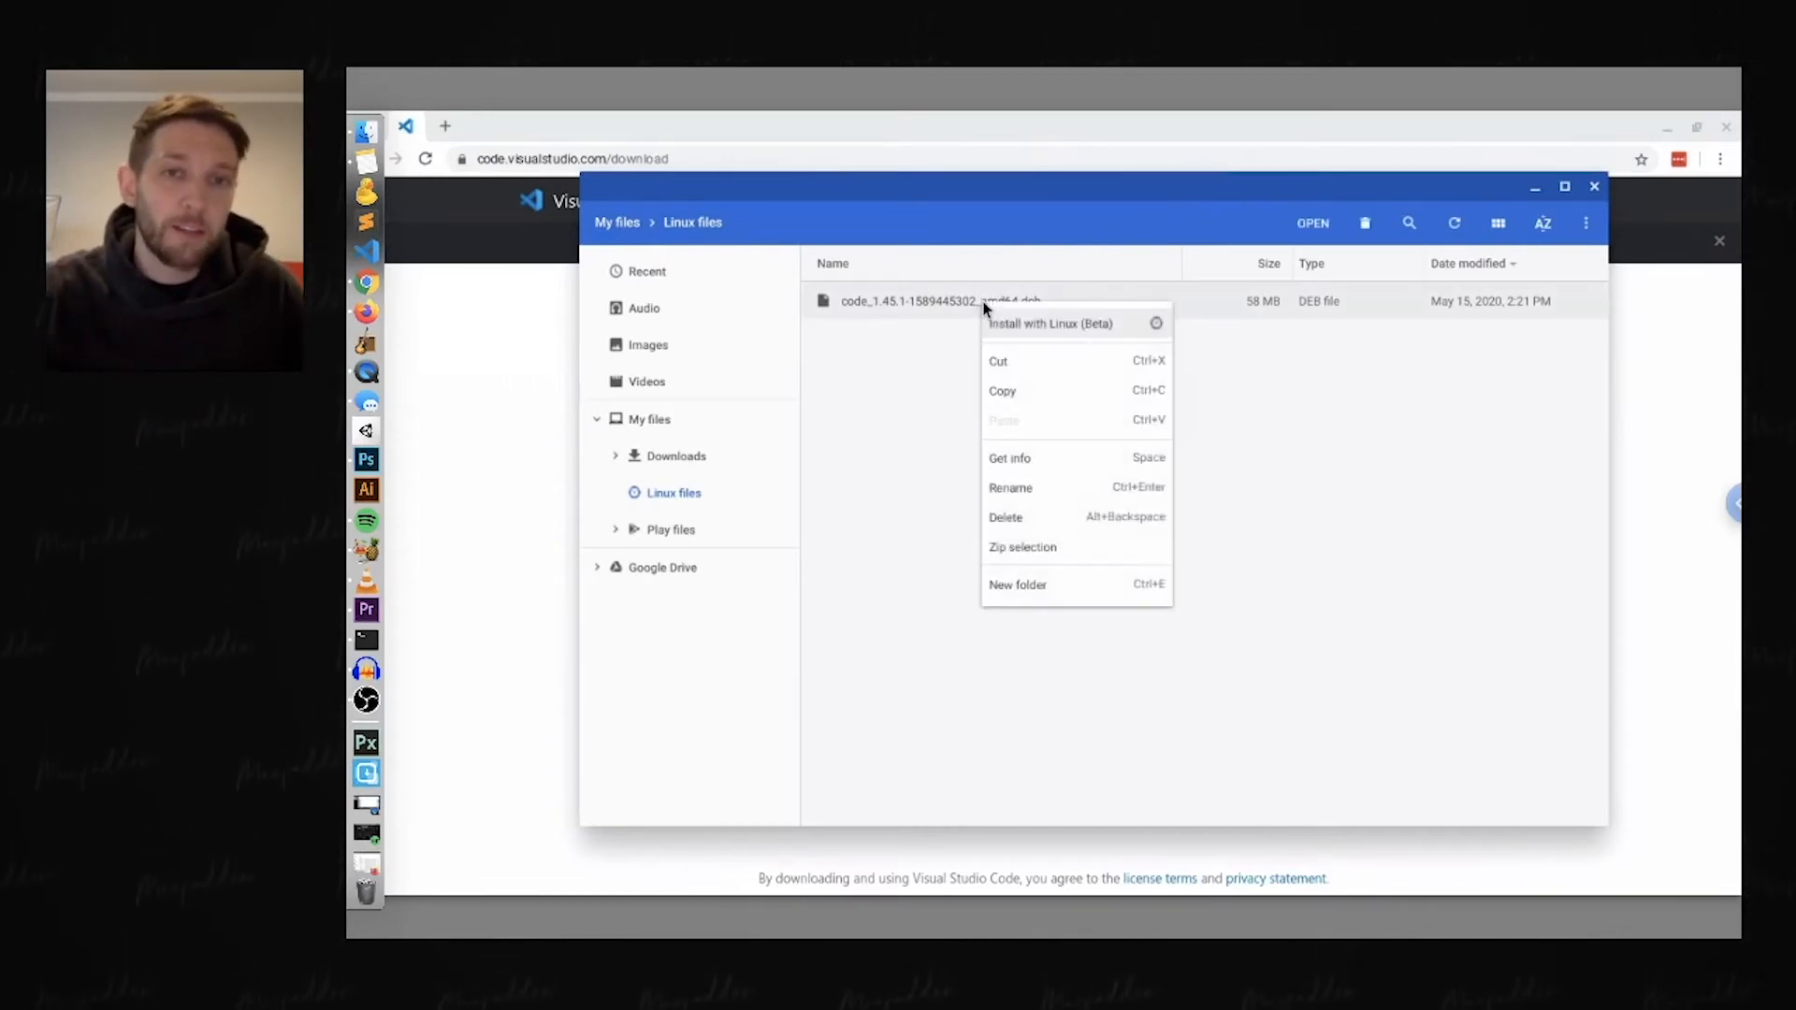
click(1063, 325)
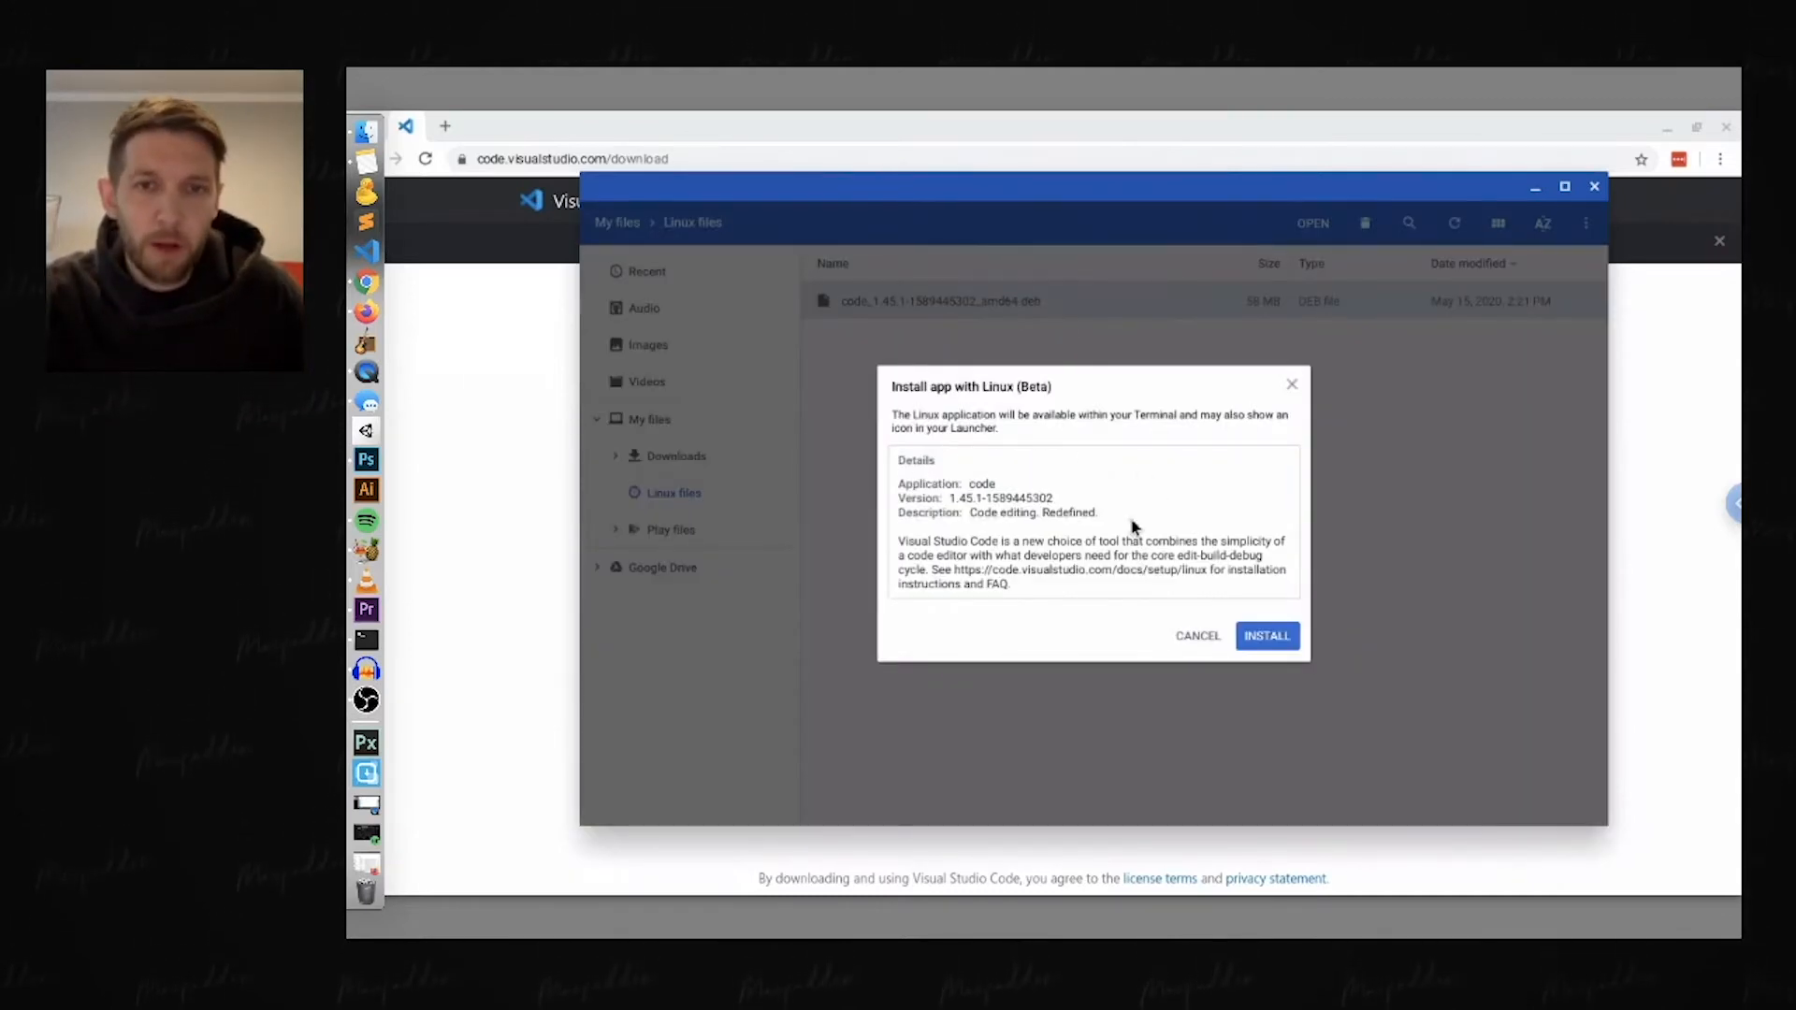
click(1268, 638)
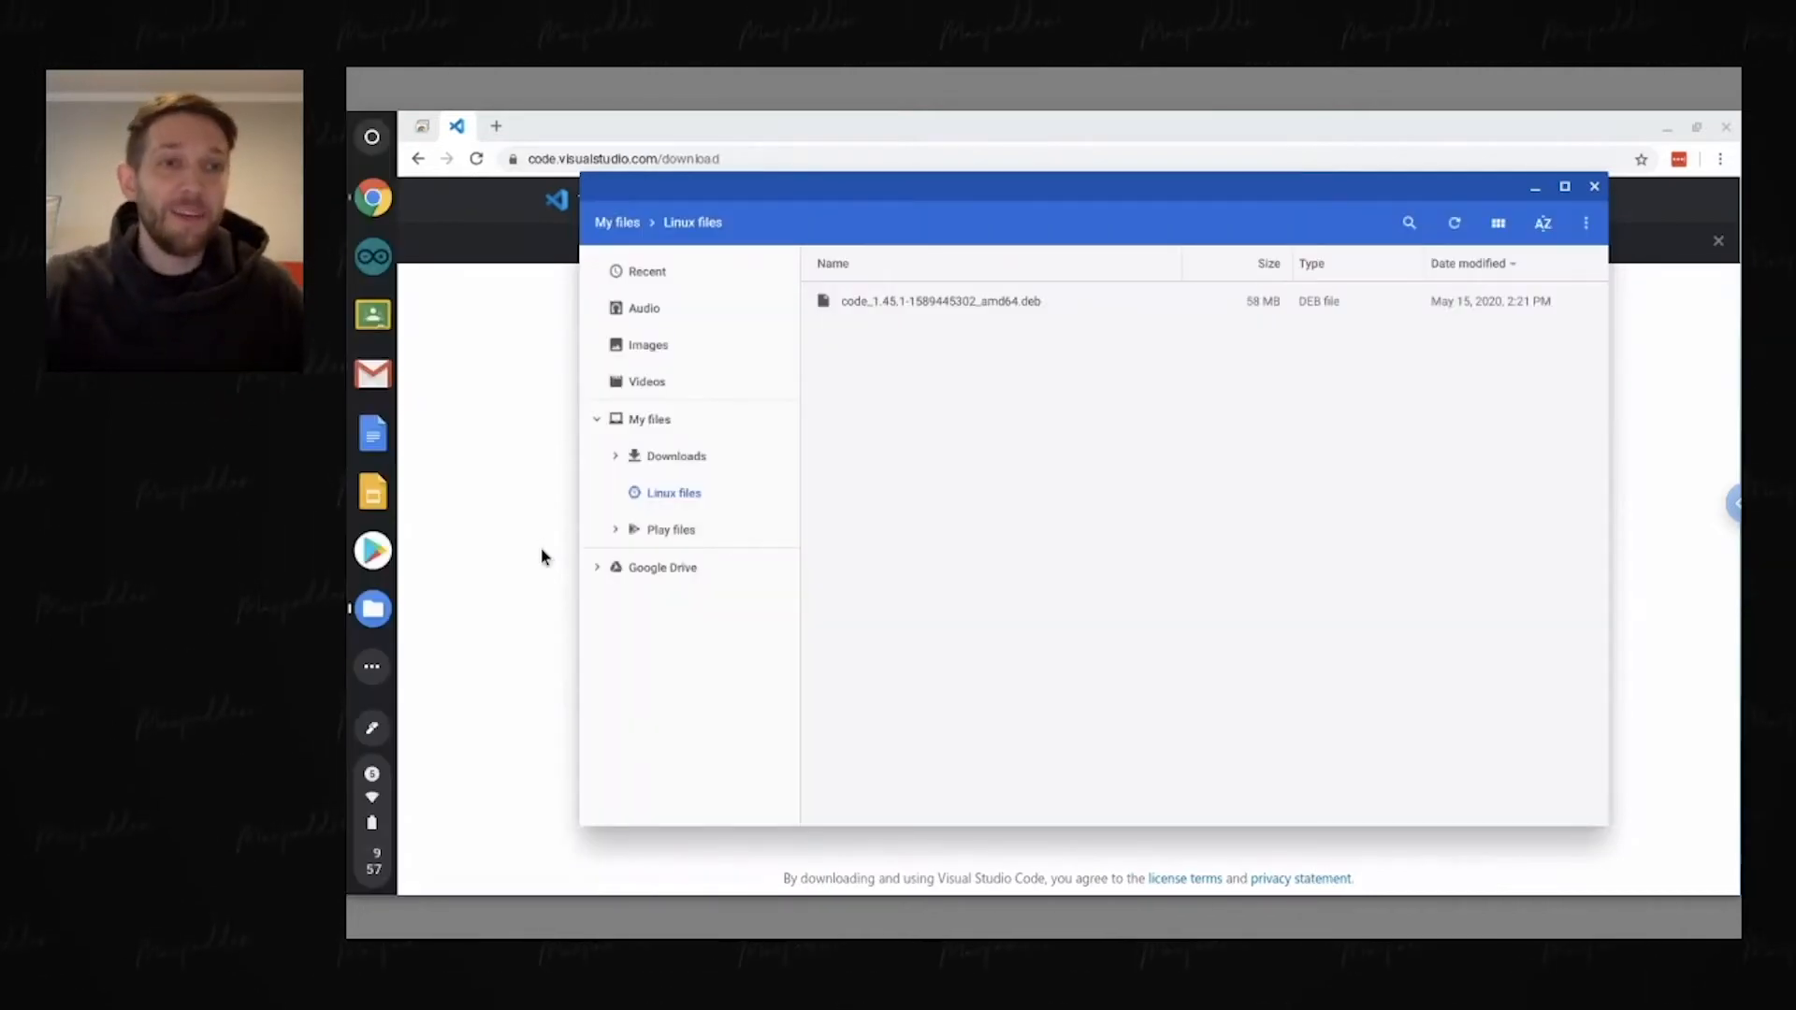
Step: Launch Visual Studio Code from the Linux apps folder and close its Welcome page
click(372, 136)
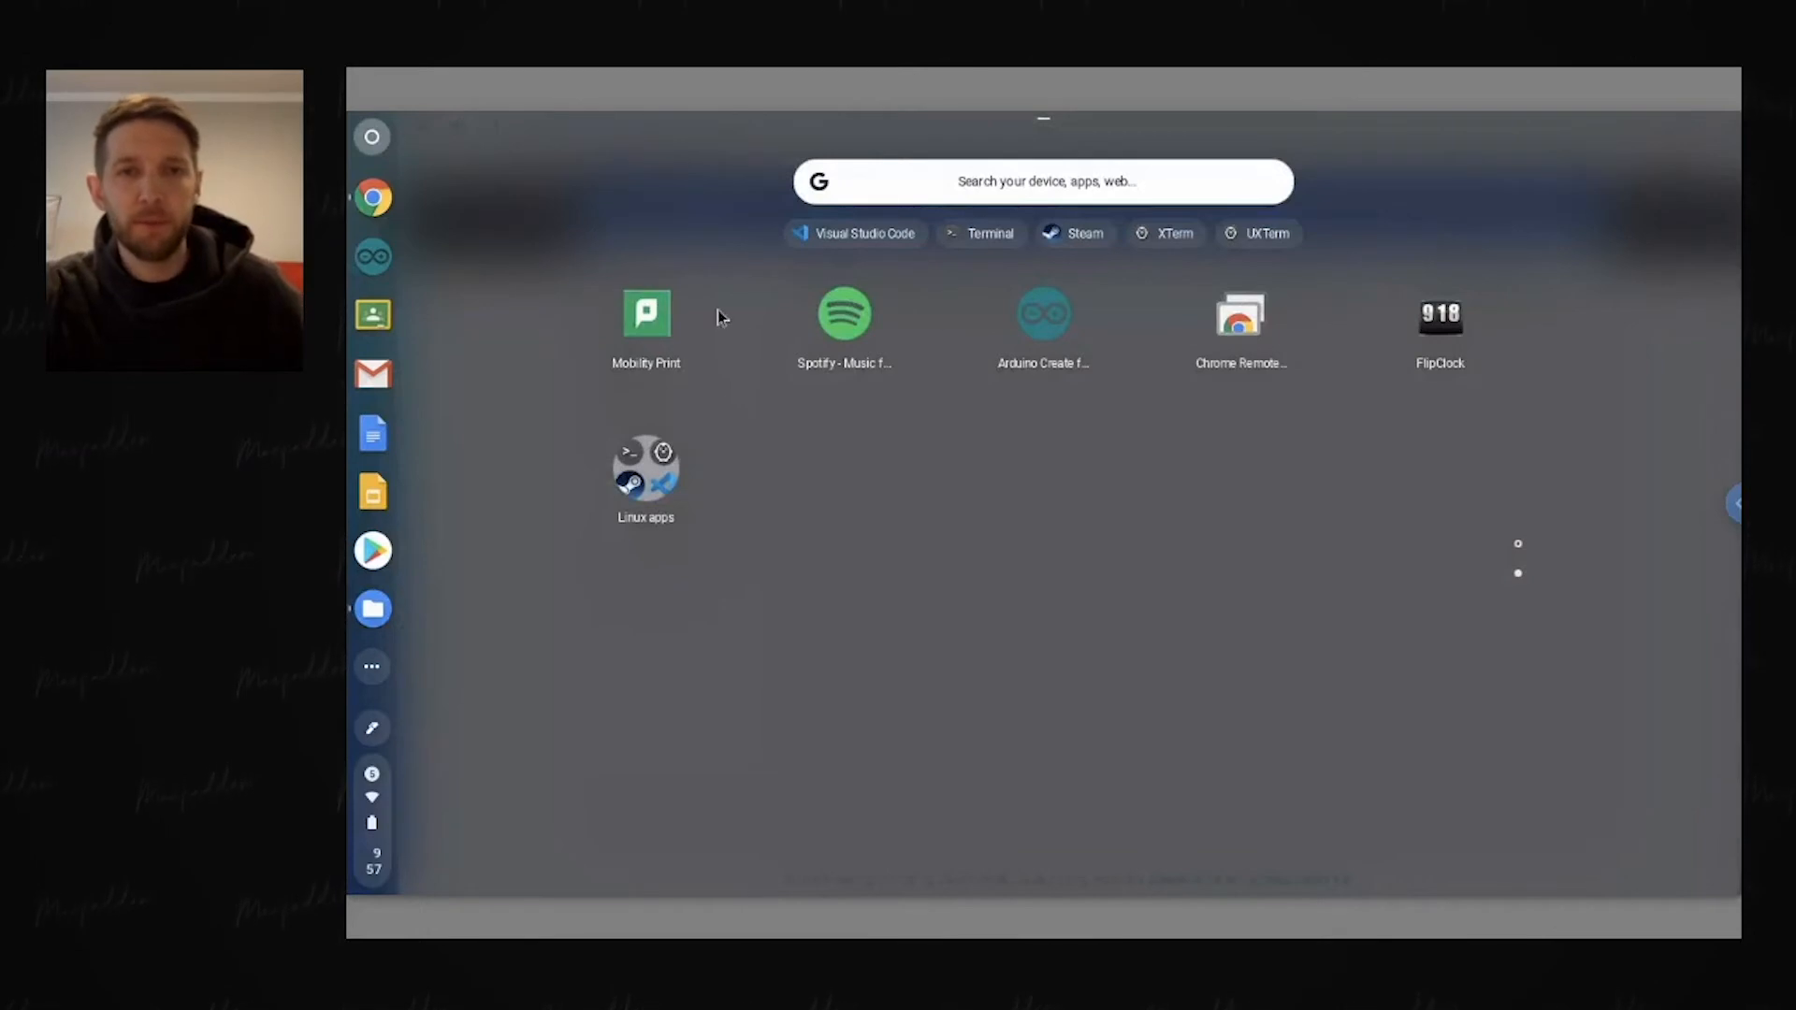
click(668, 493)
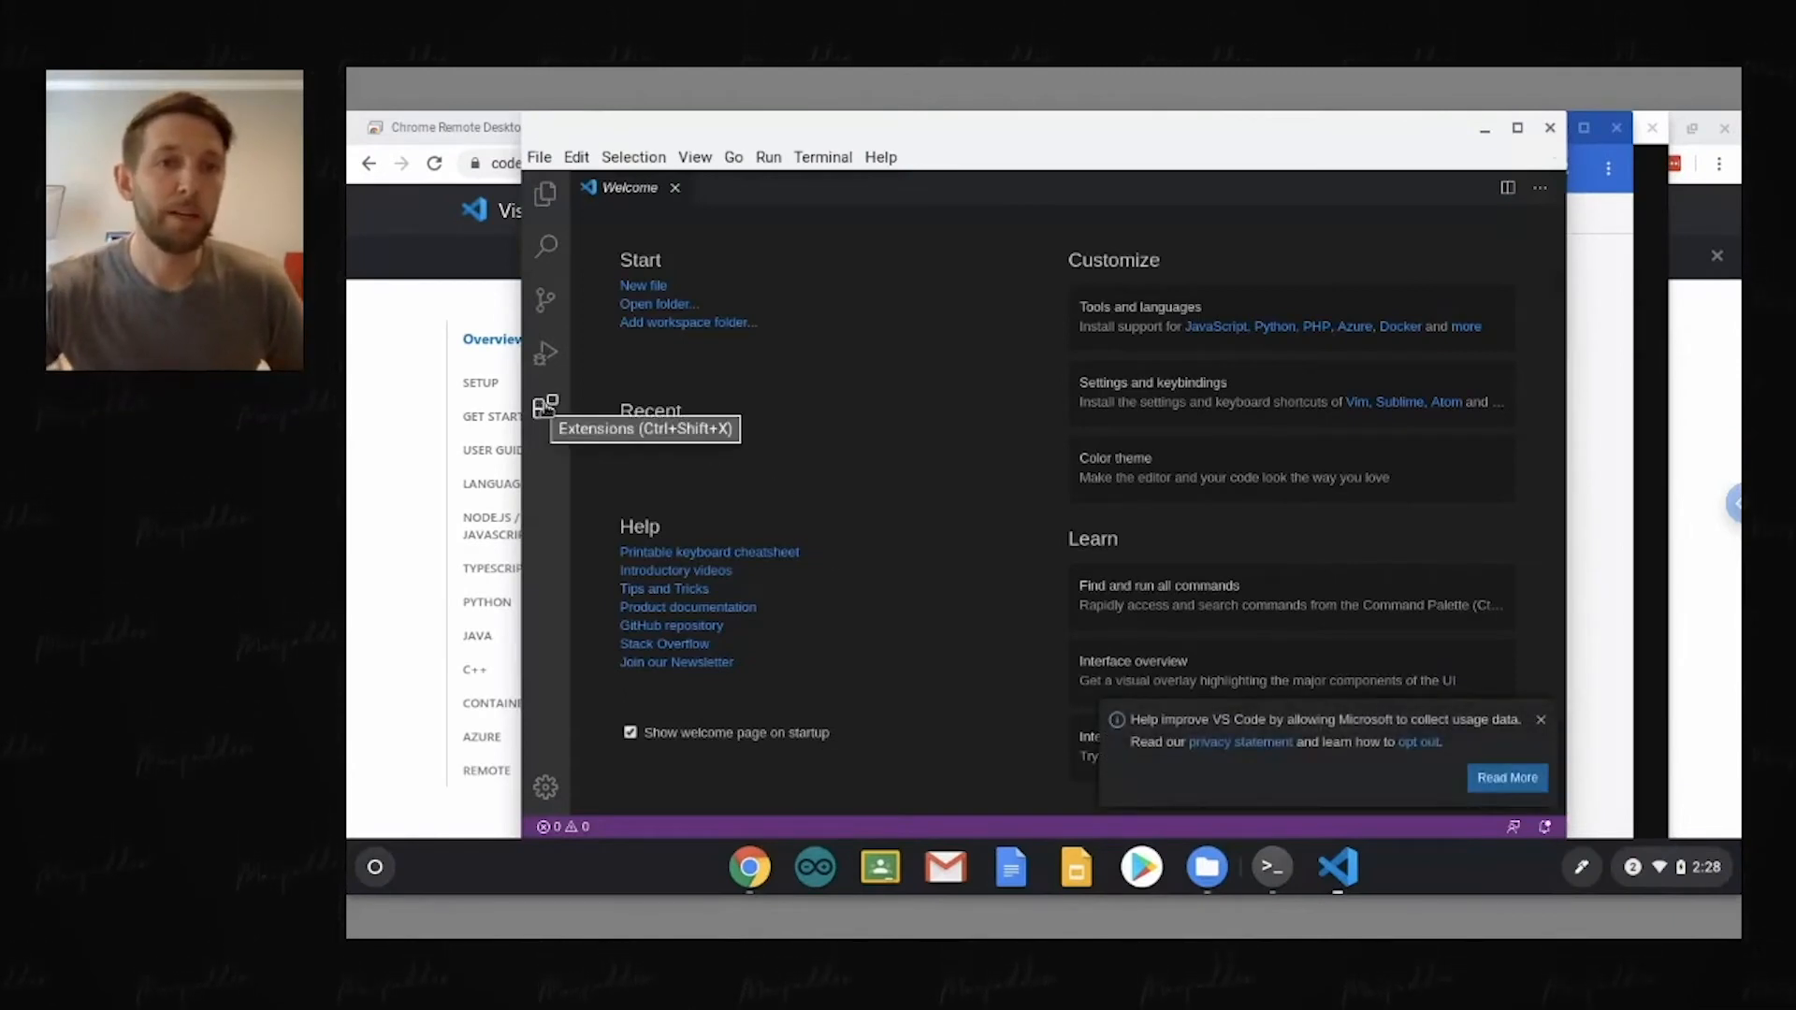
click(676, 191)
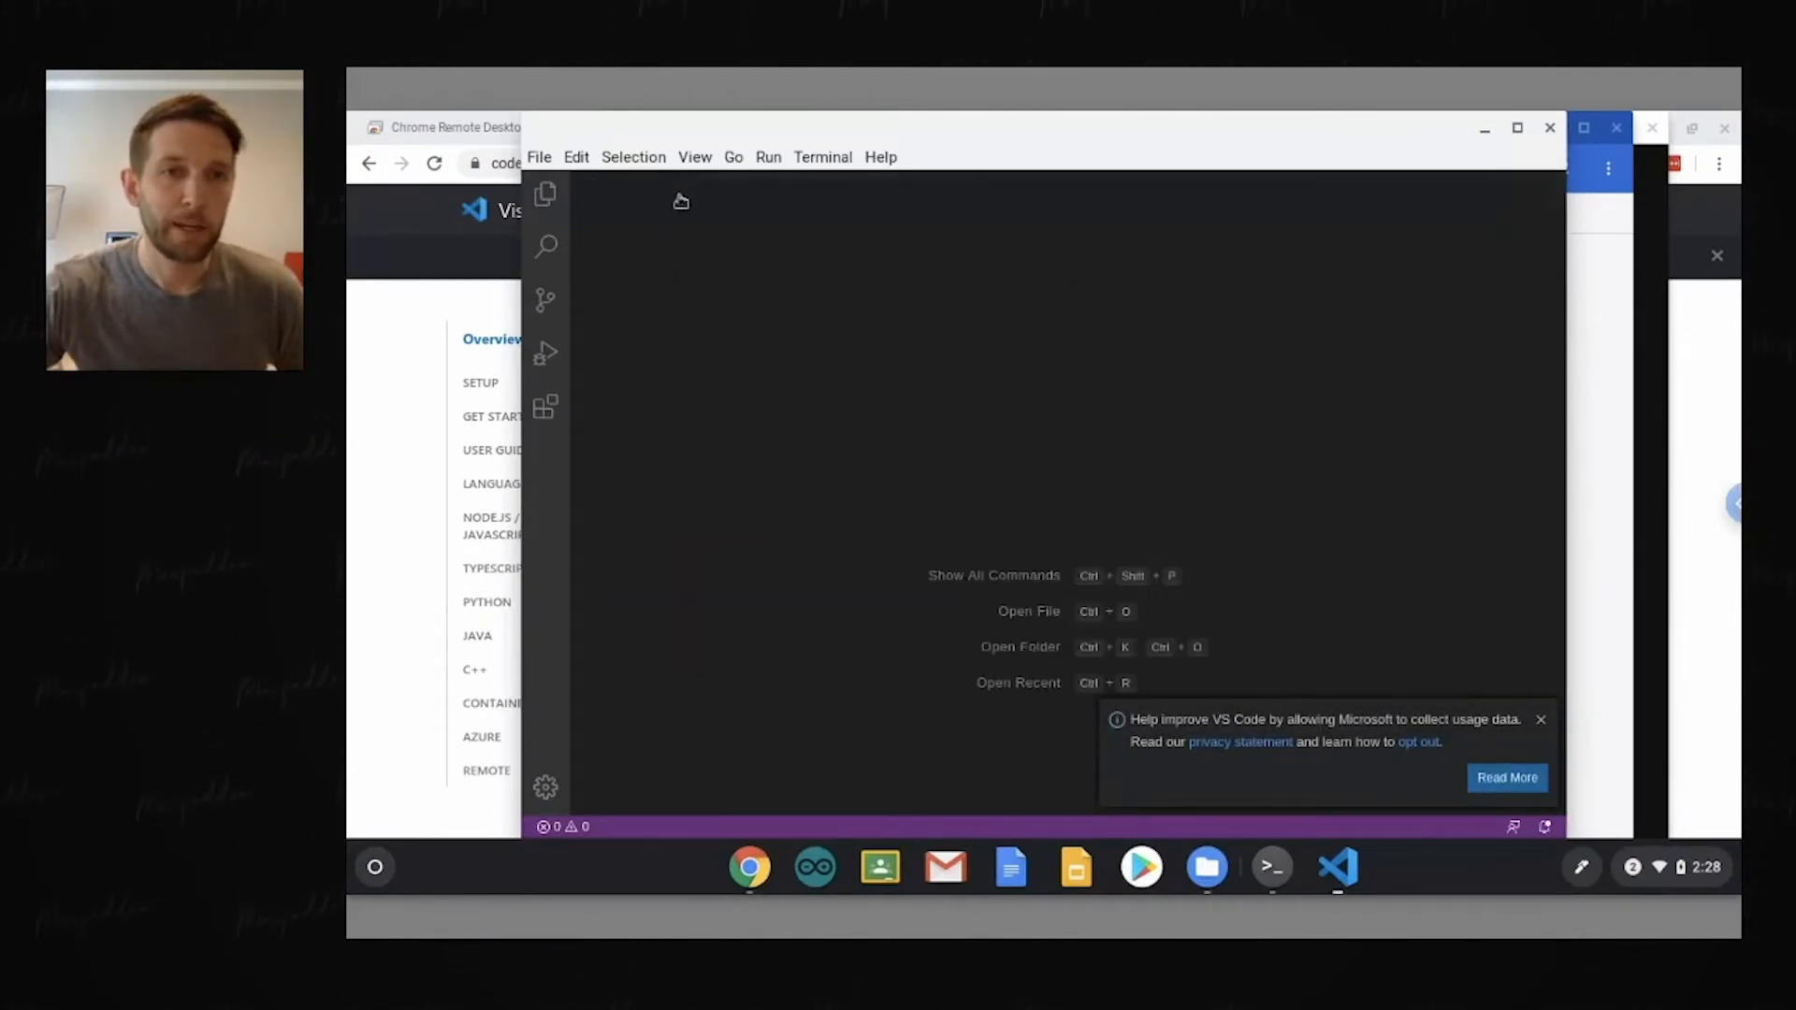
Step: Find the Live Server extension in the marketplace, install it, and dismiss the usage-data and extension notifications
click(547, 408)
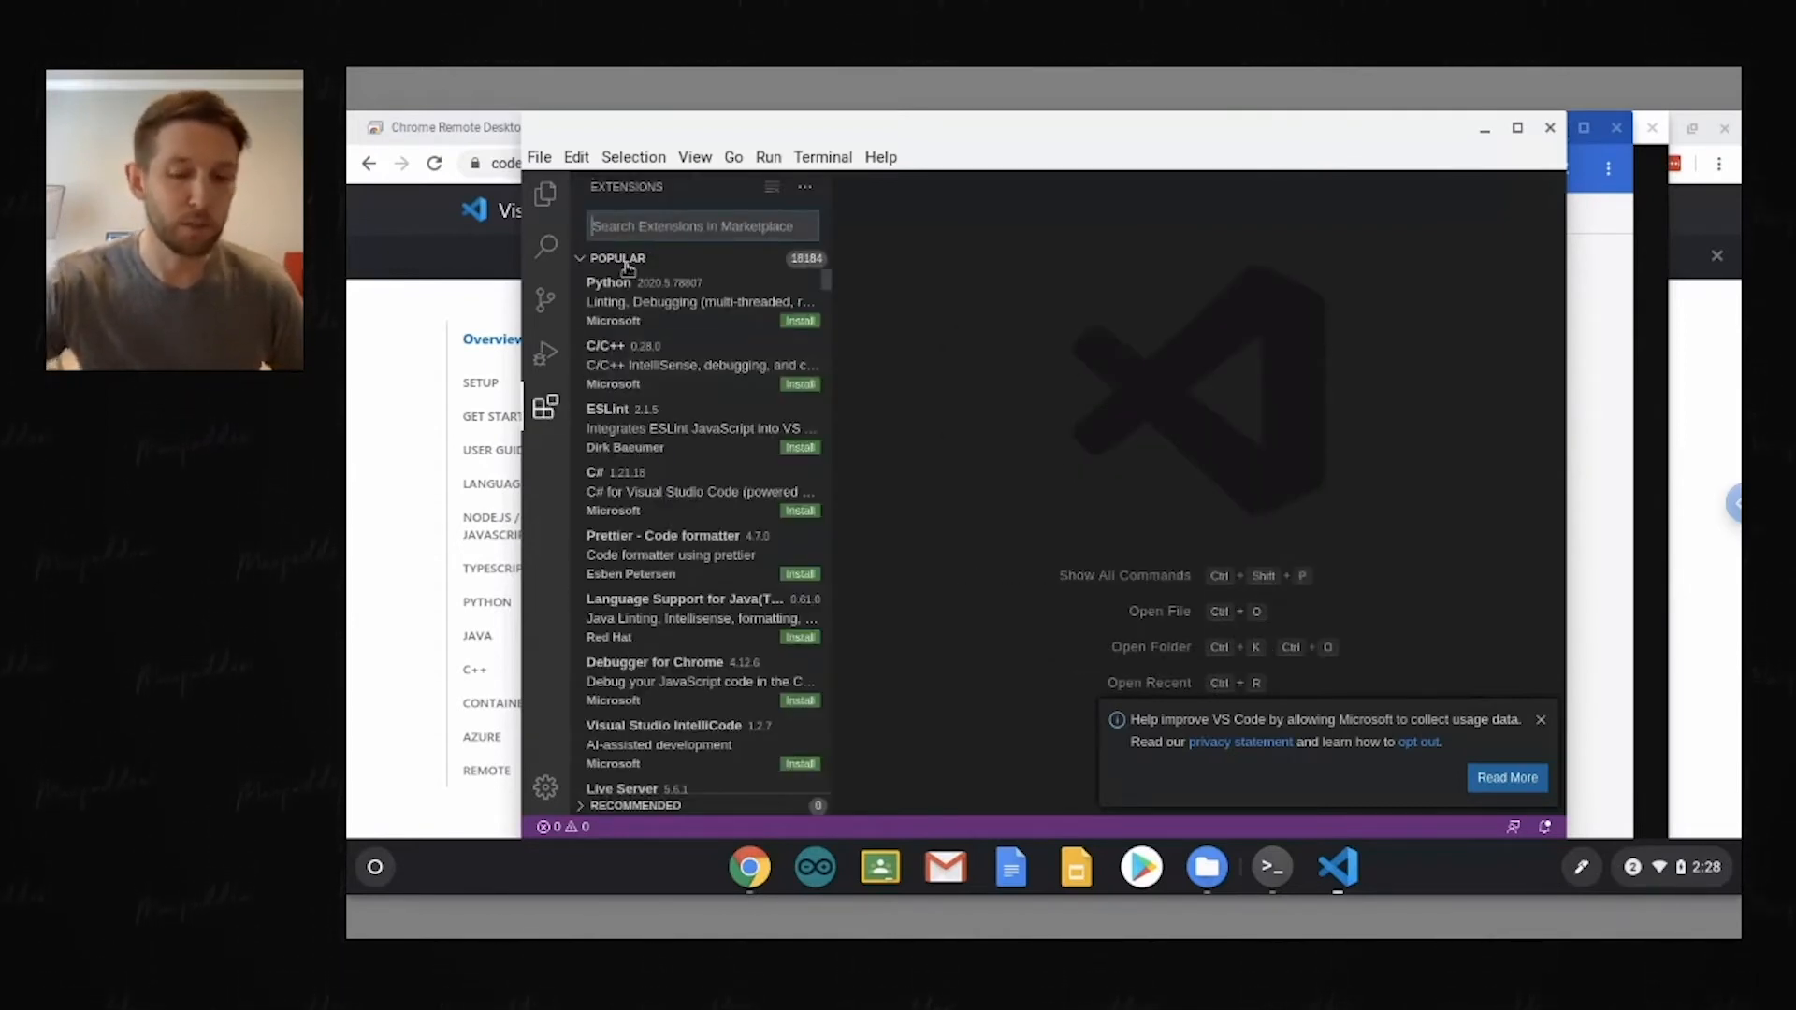
text(live serv)
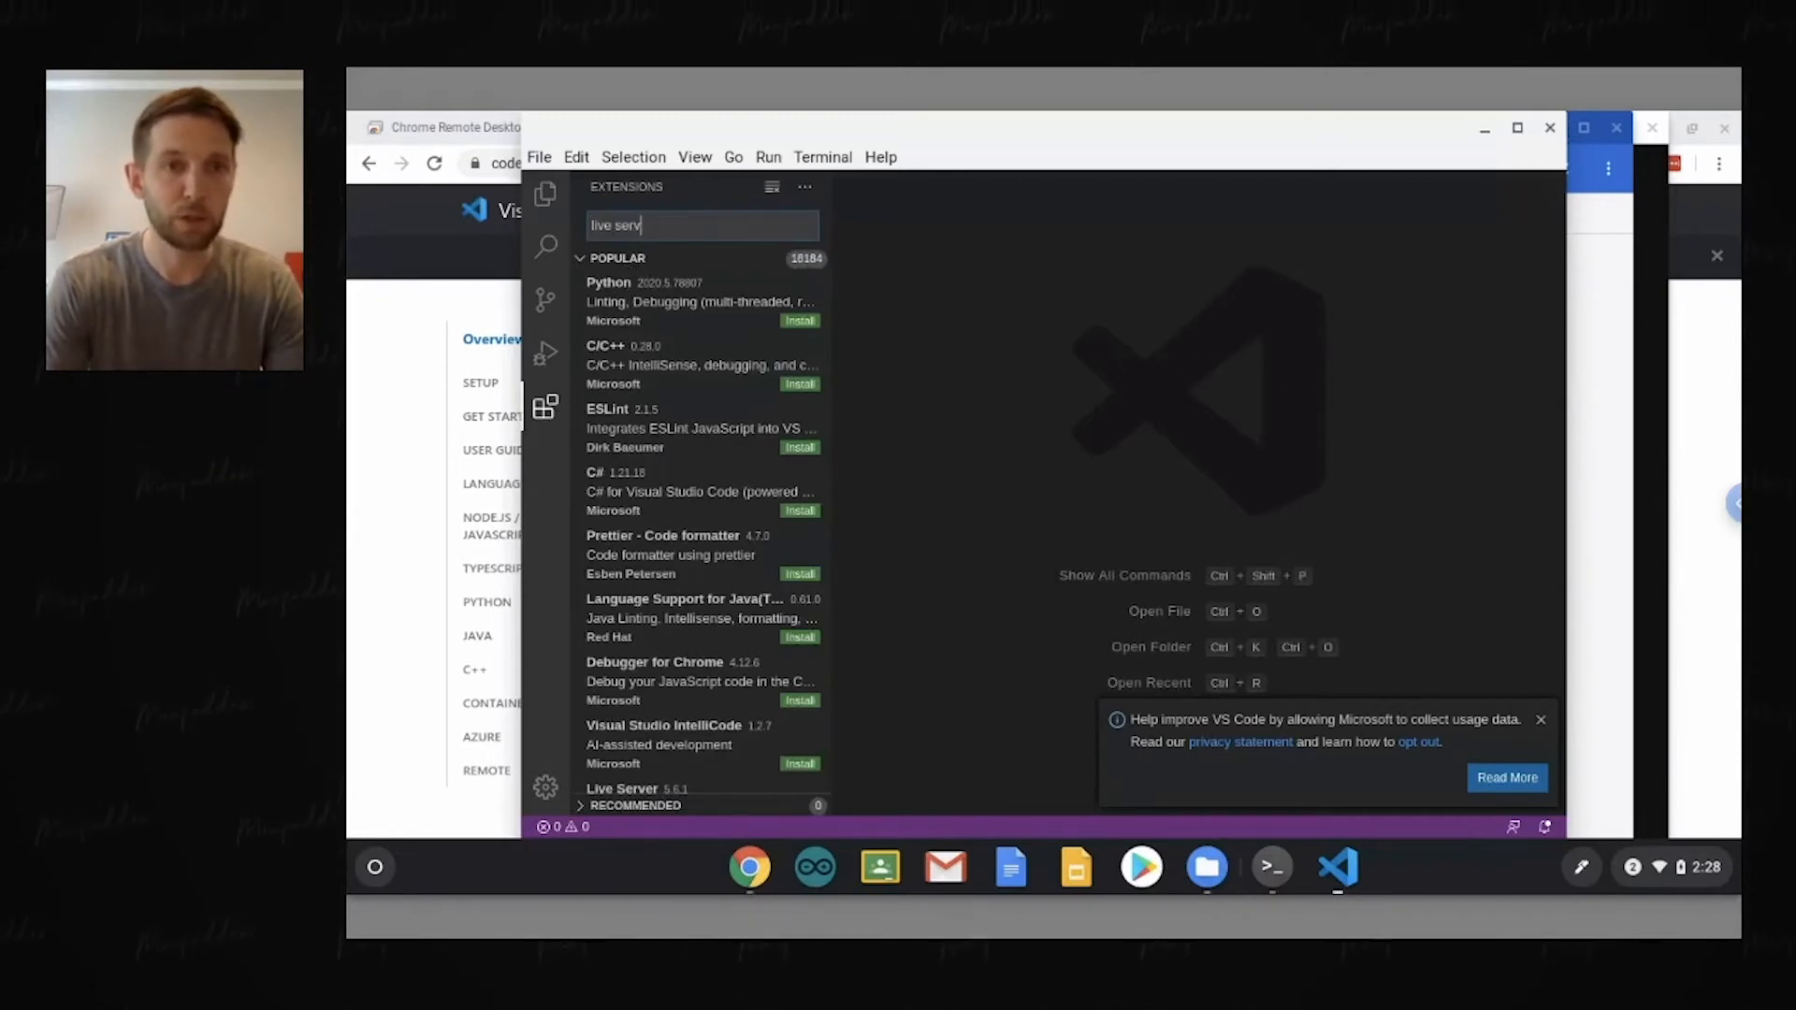
text(er)
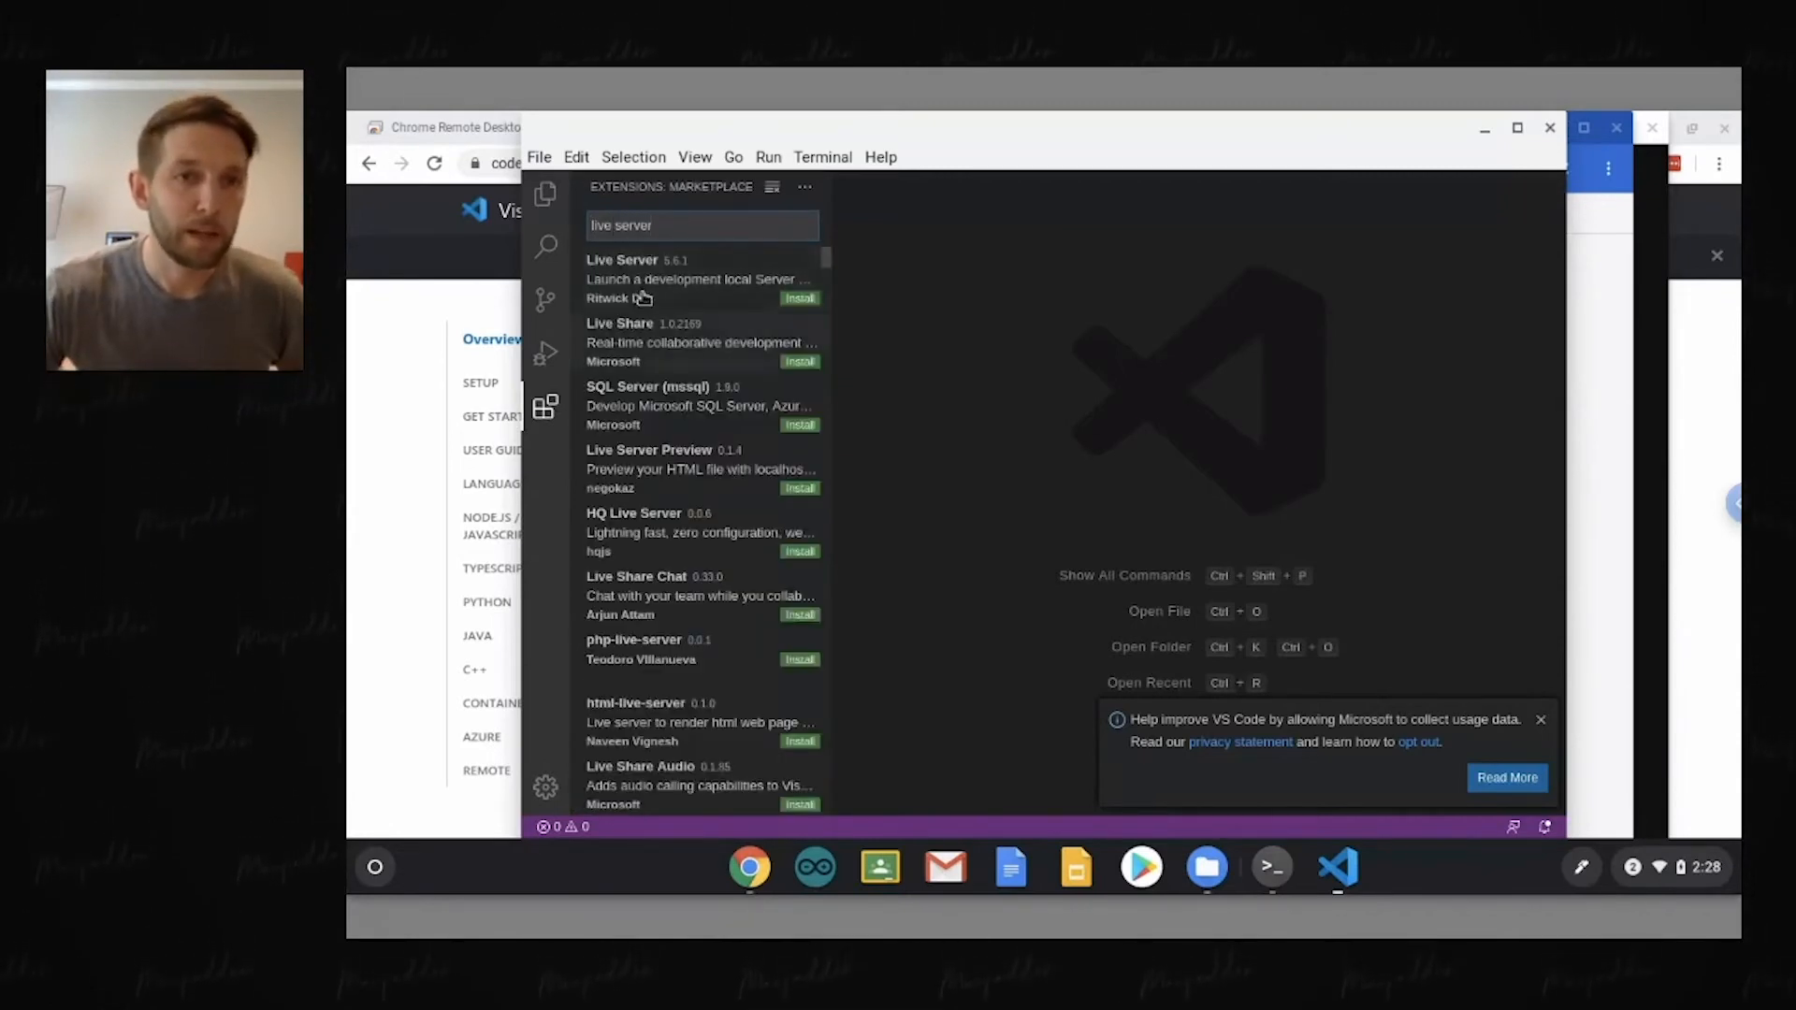
click(715, 297)
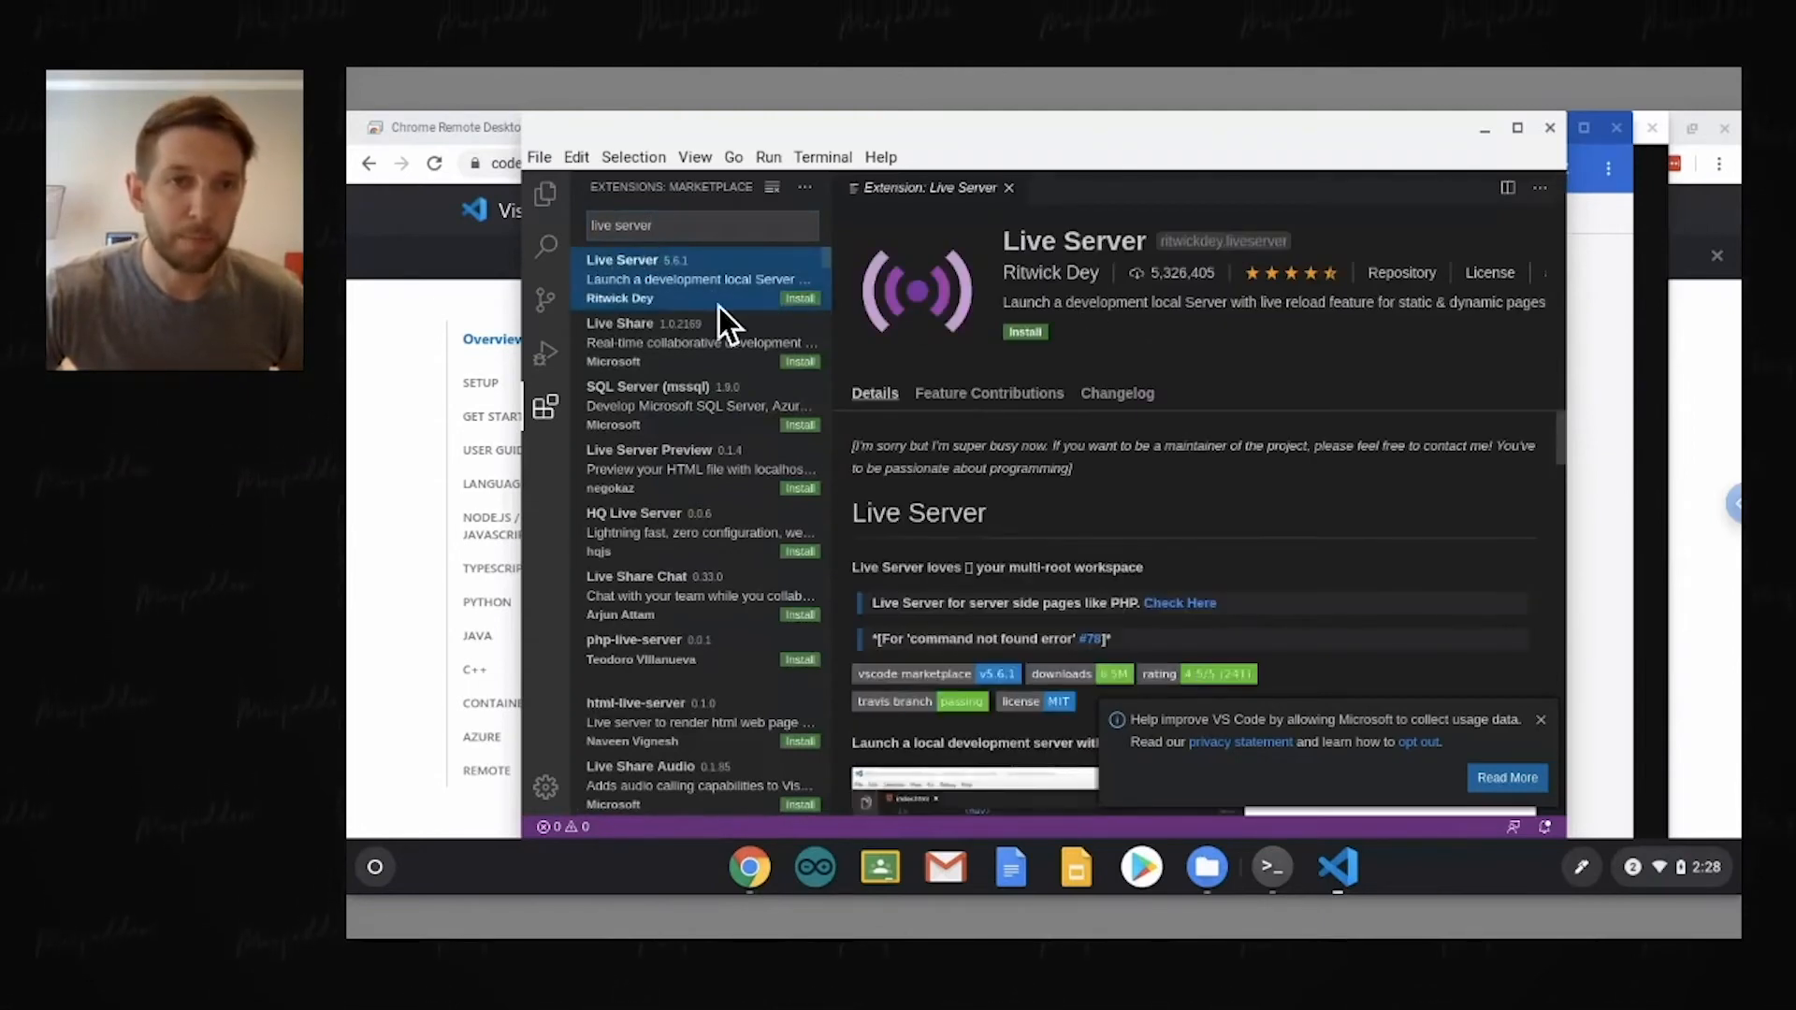
click(1025, 333)
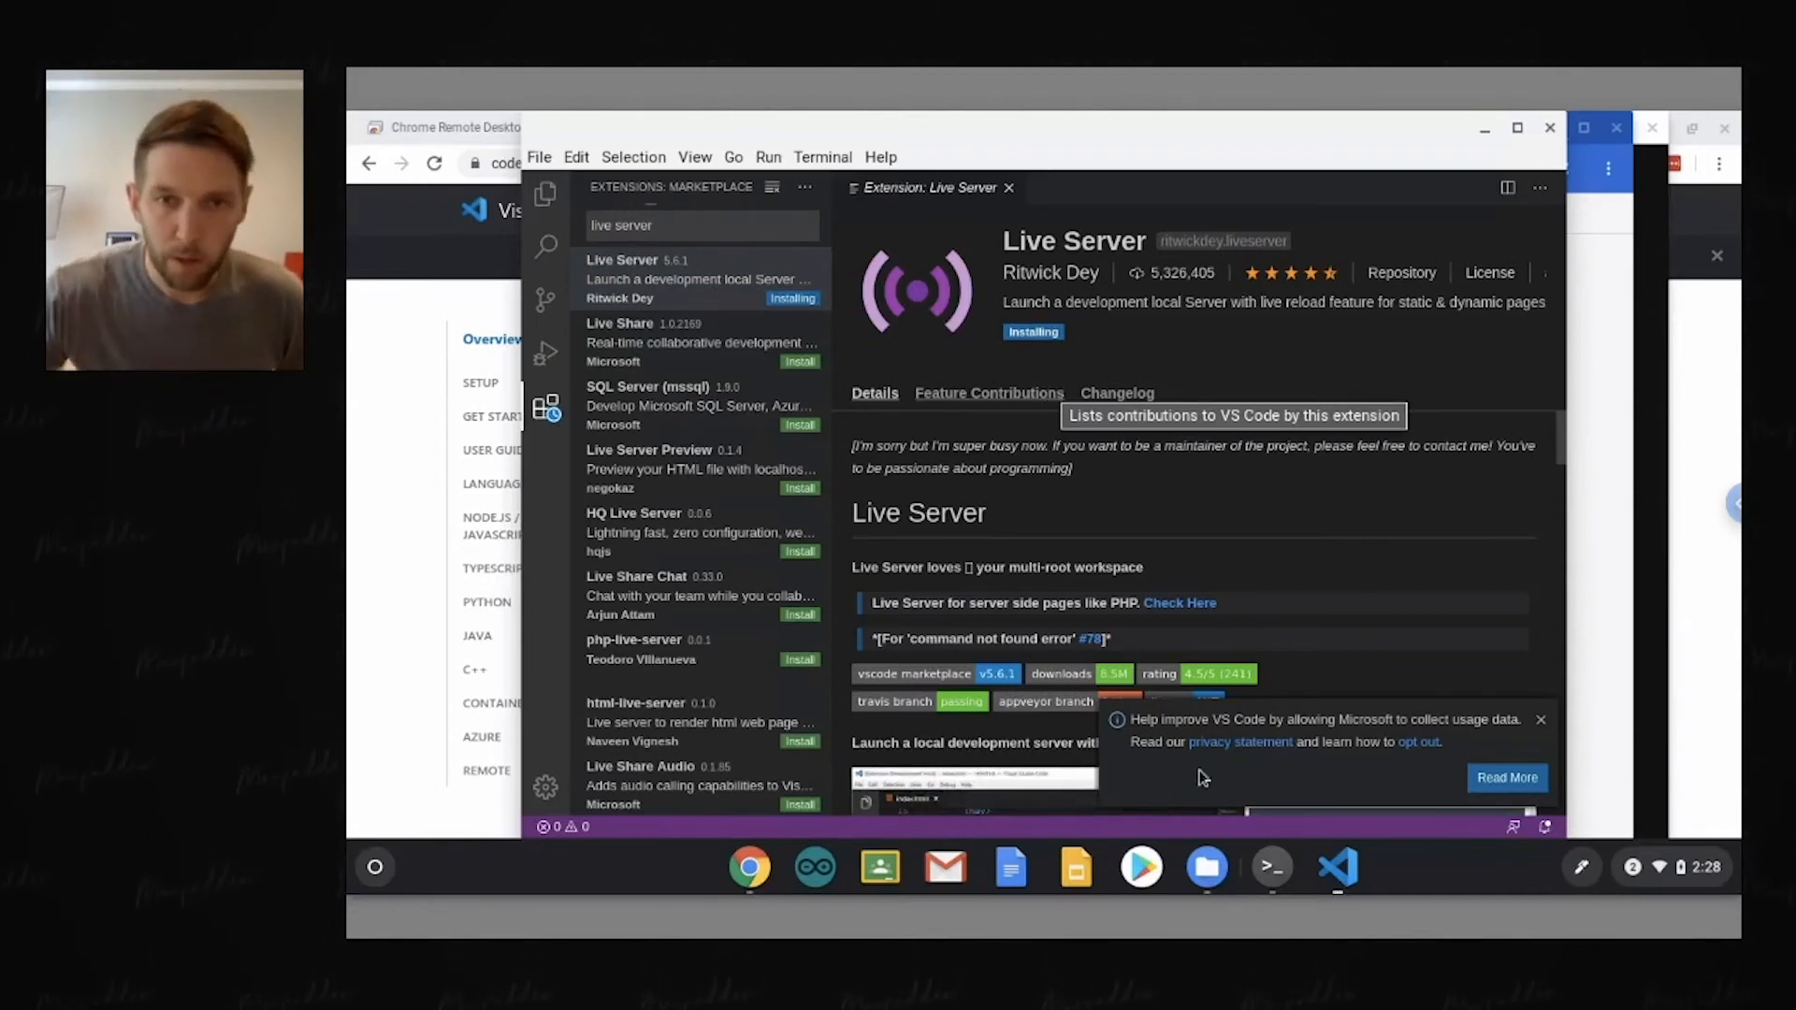
click(1542, 726)
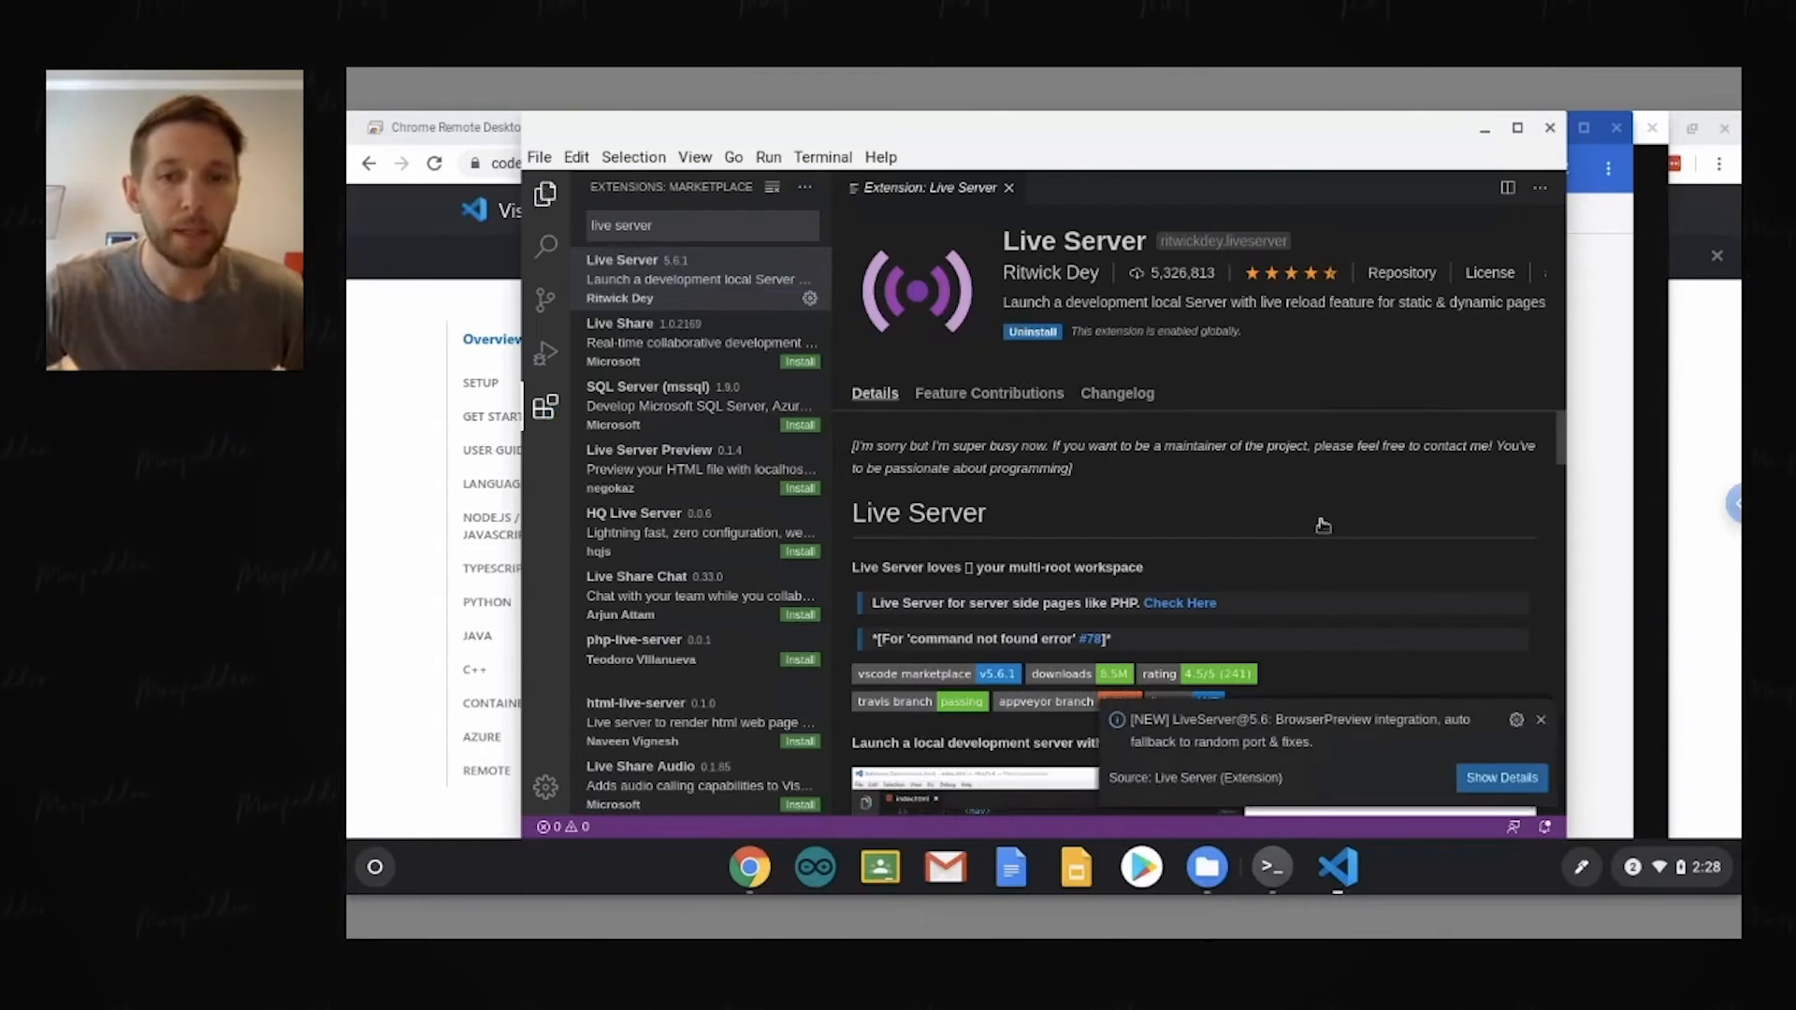
click(1541, 719)
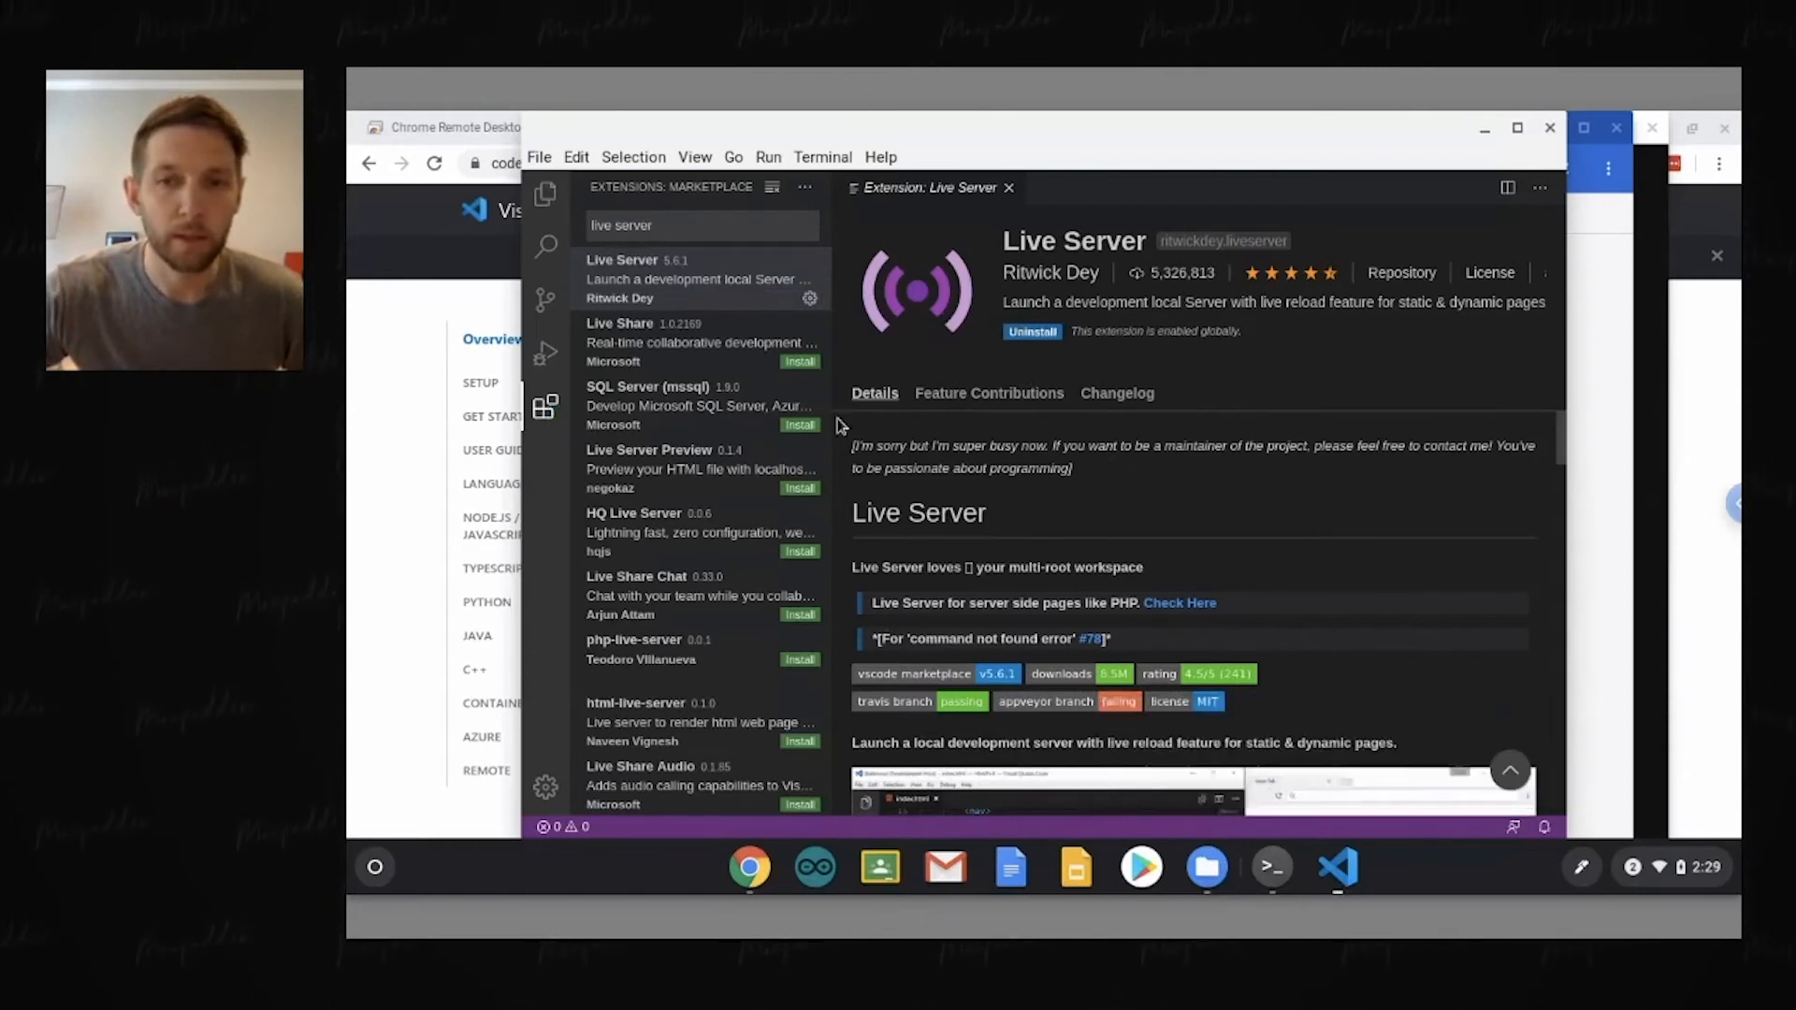
Step: Create a folder named code in the home directory and open it in the editor's Explorer
click(546, 193)
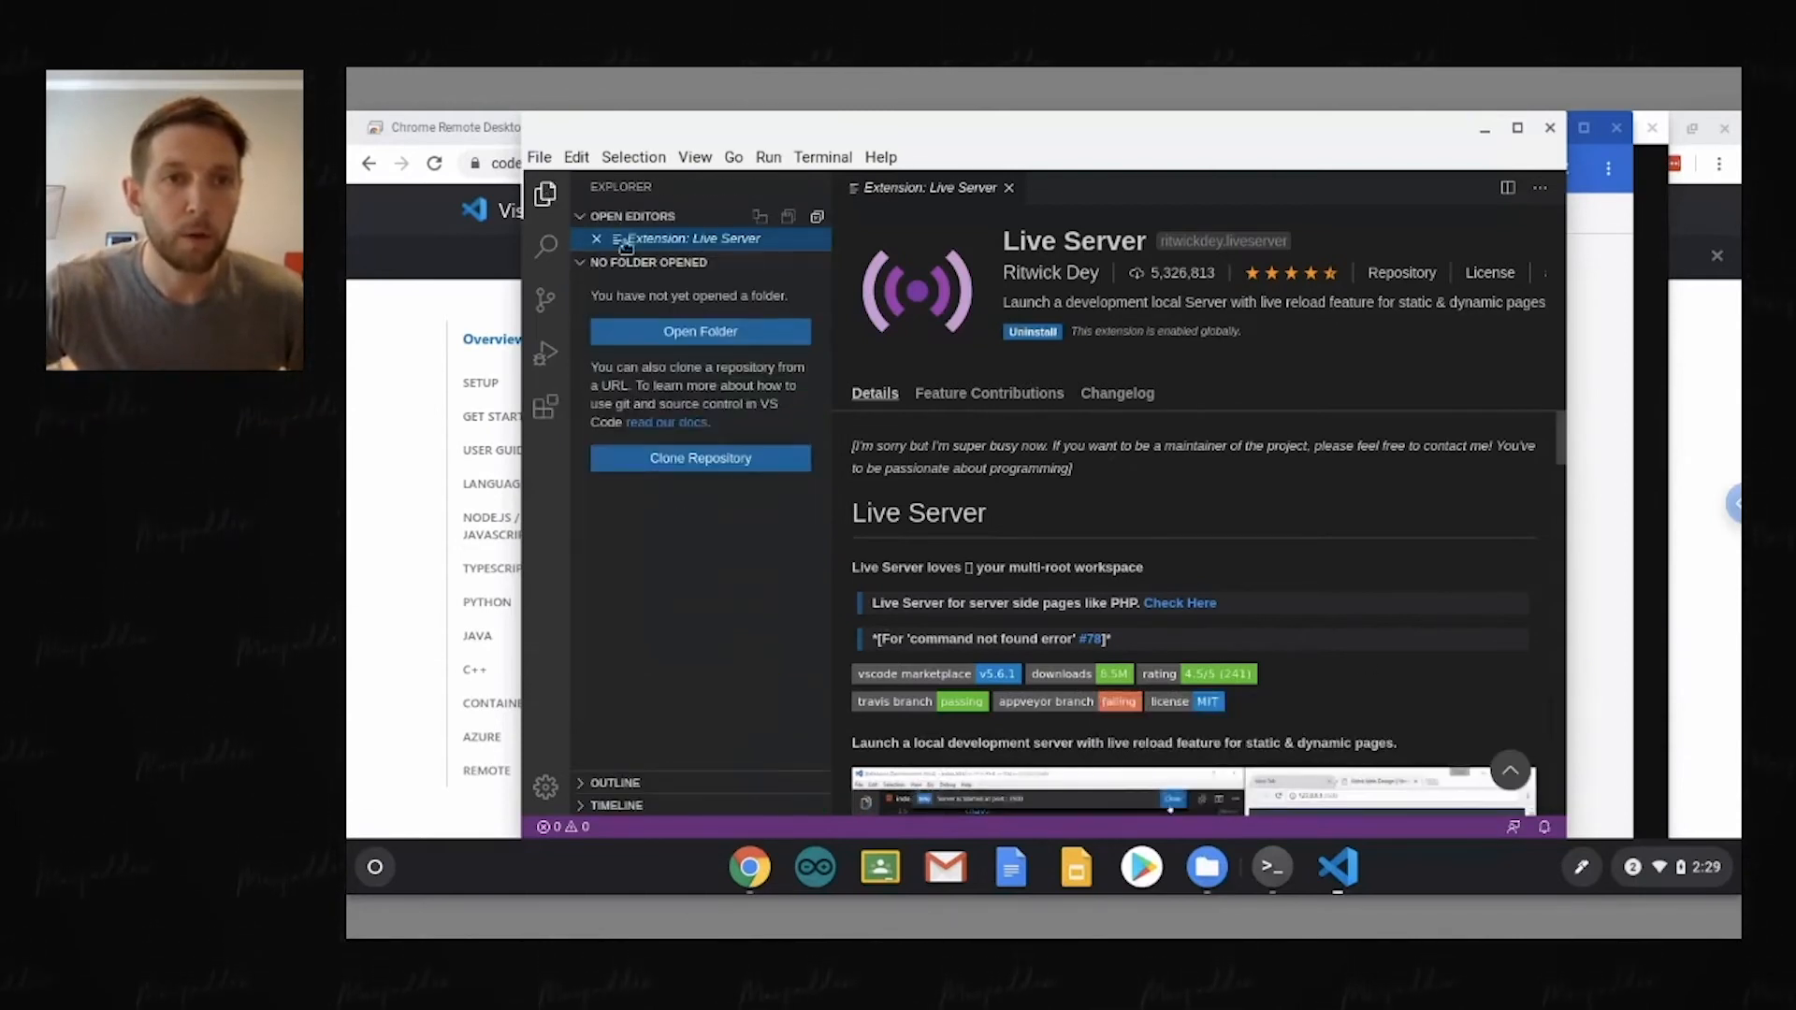
click(712, 337)
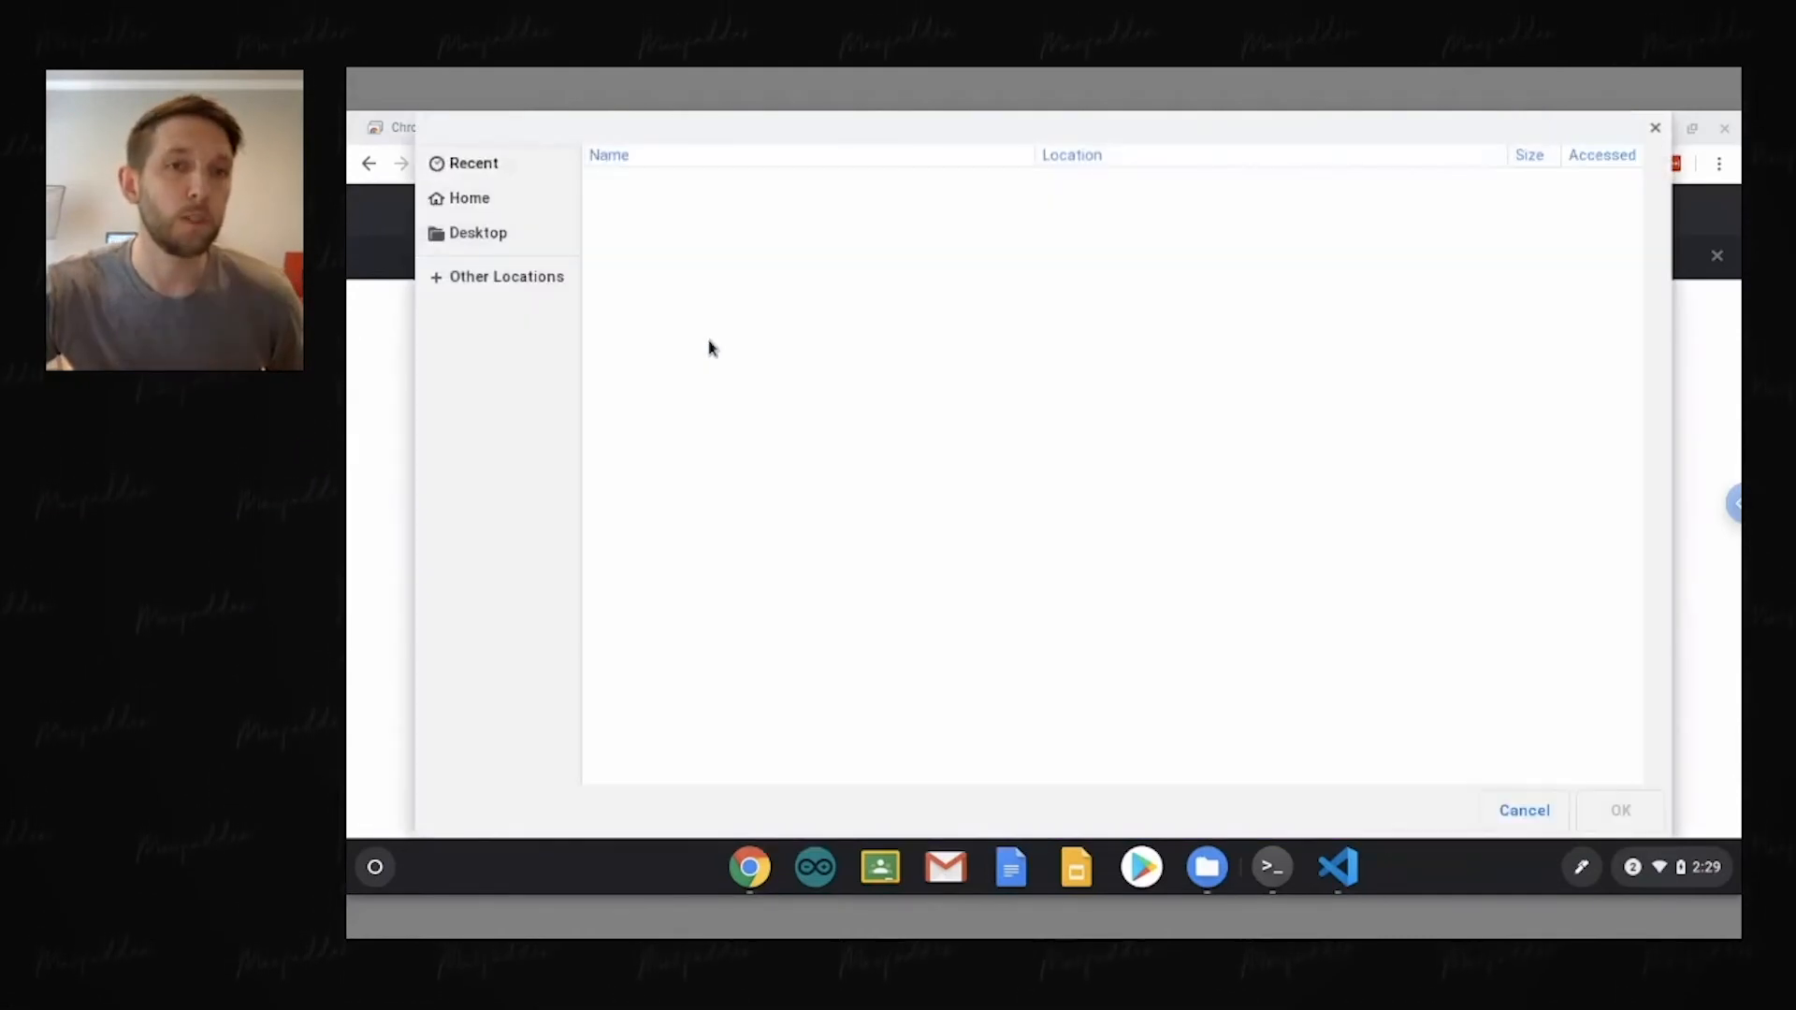
click(468, 200)
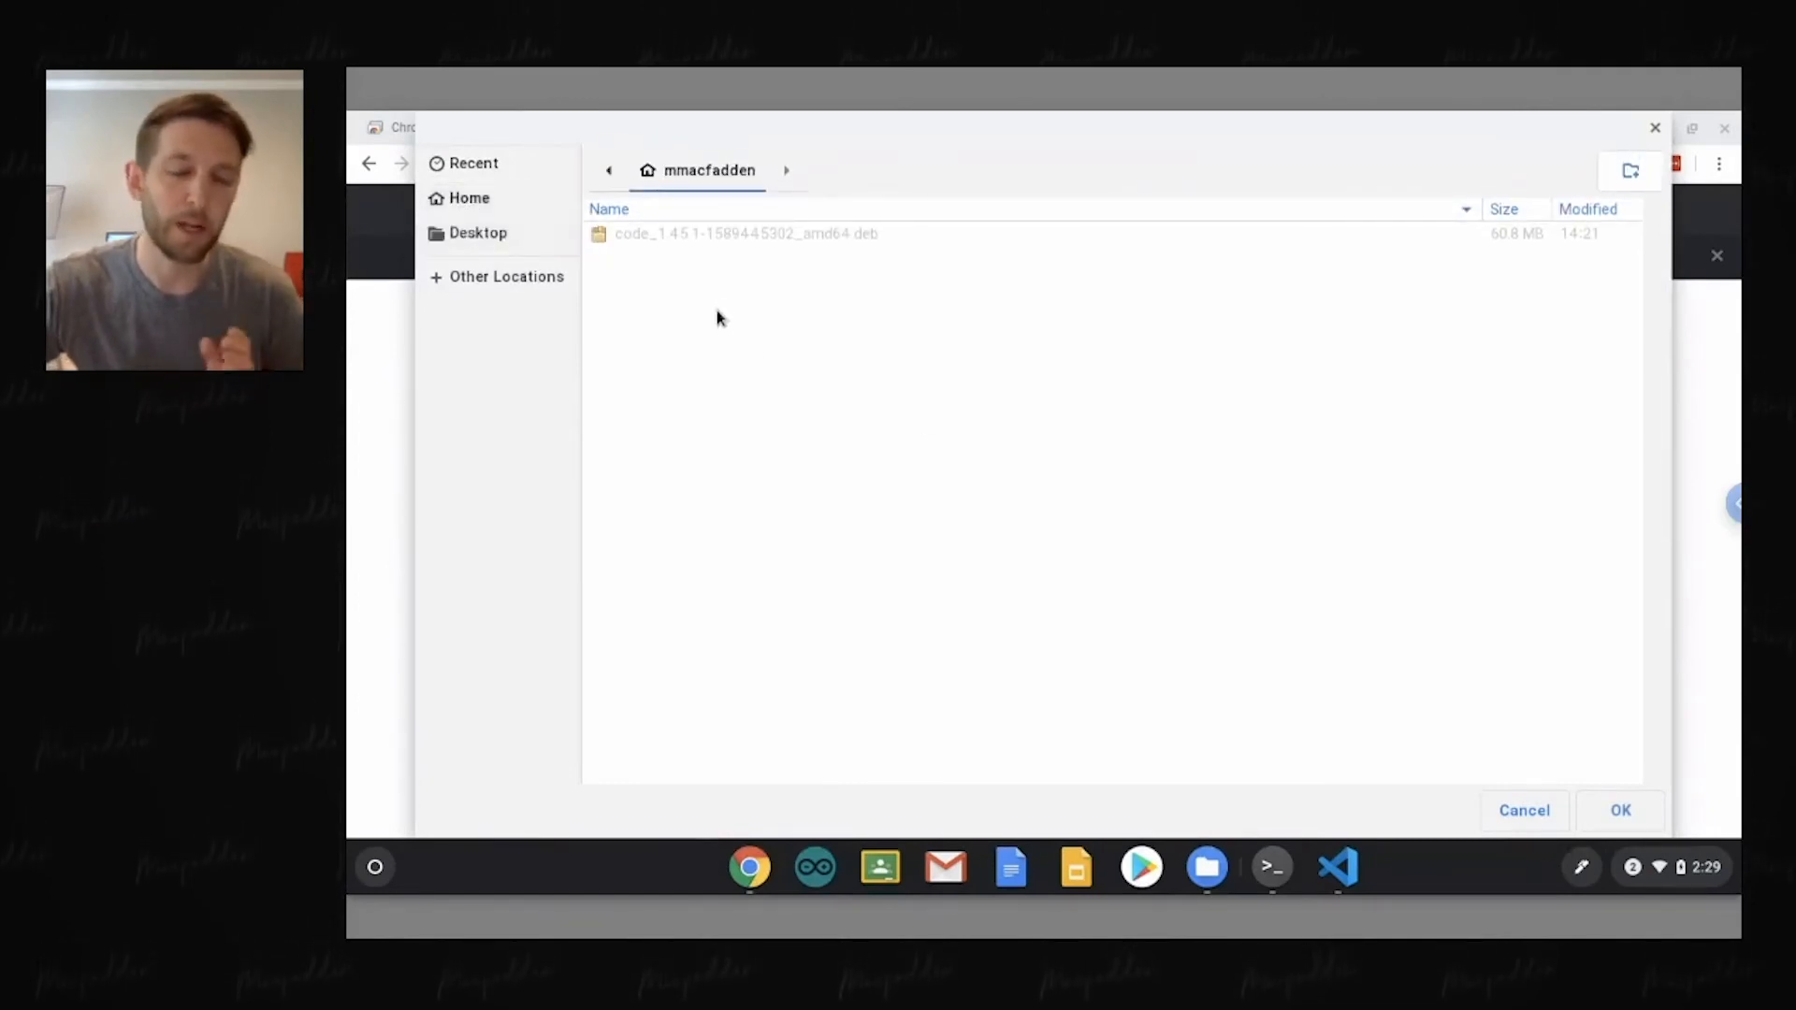
right_click(789, 361)
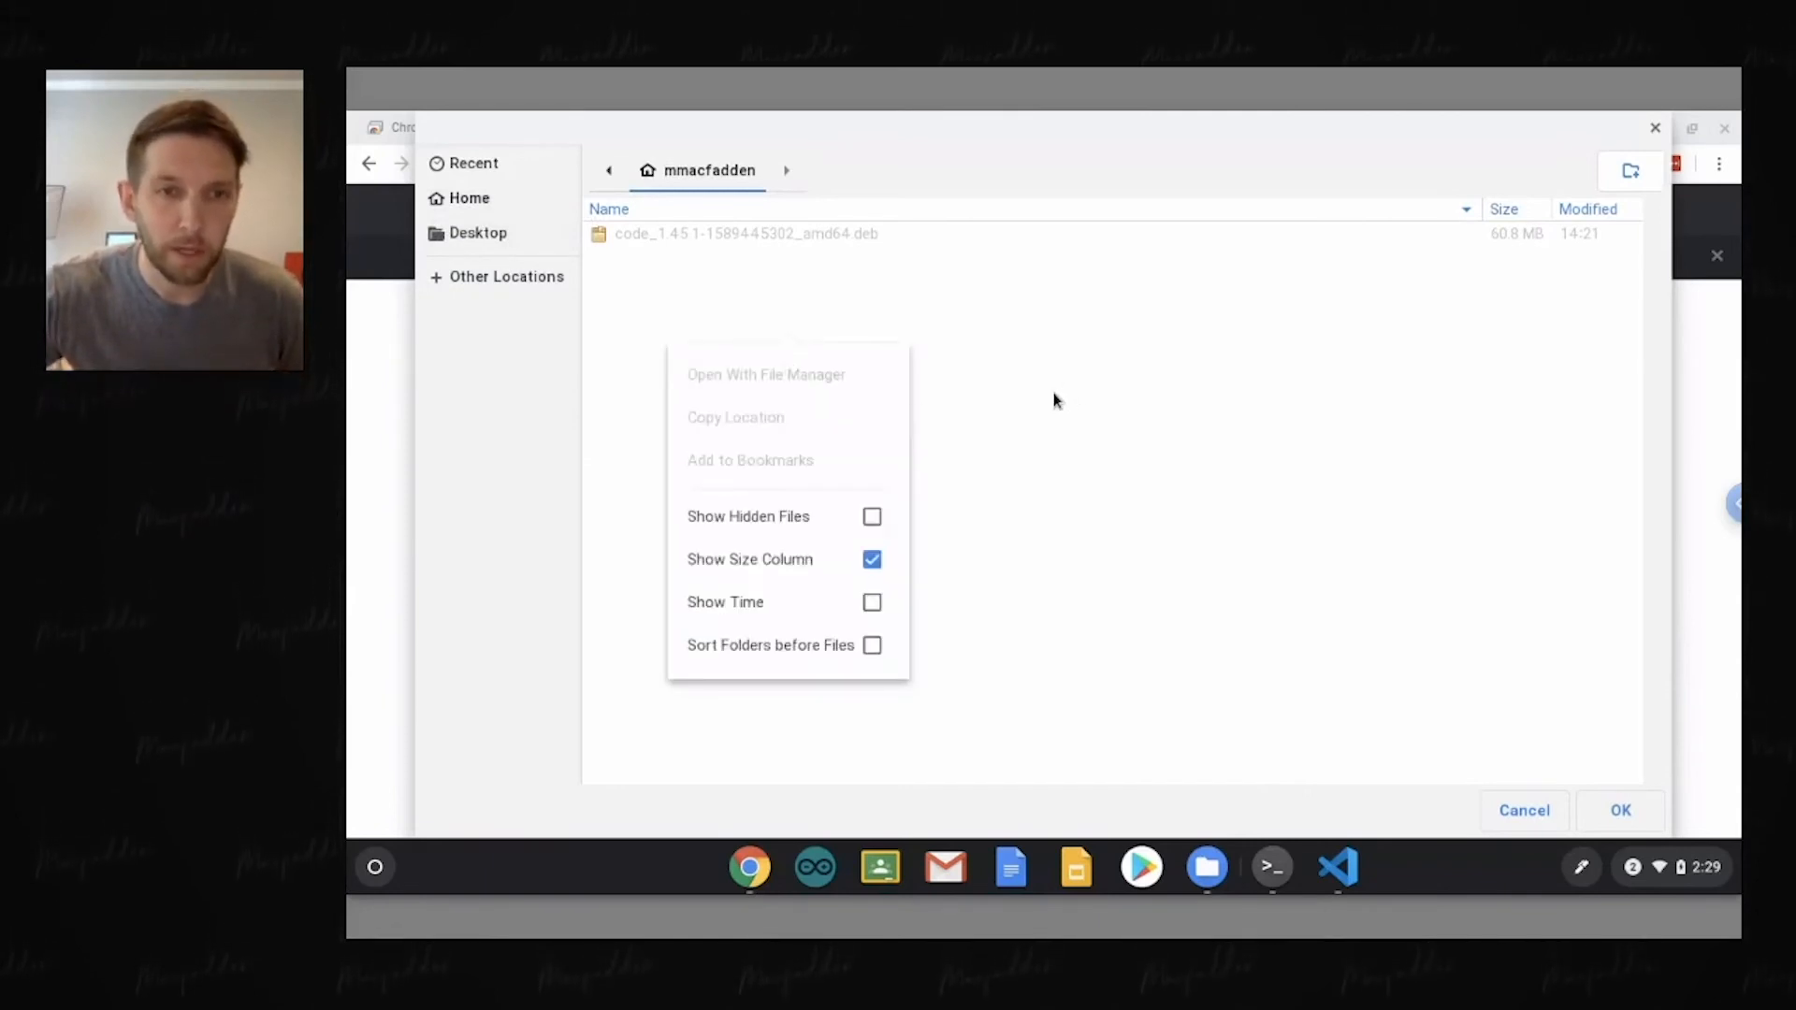
click(1084, 389)
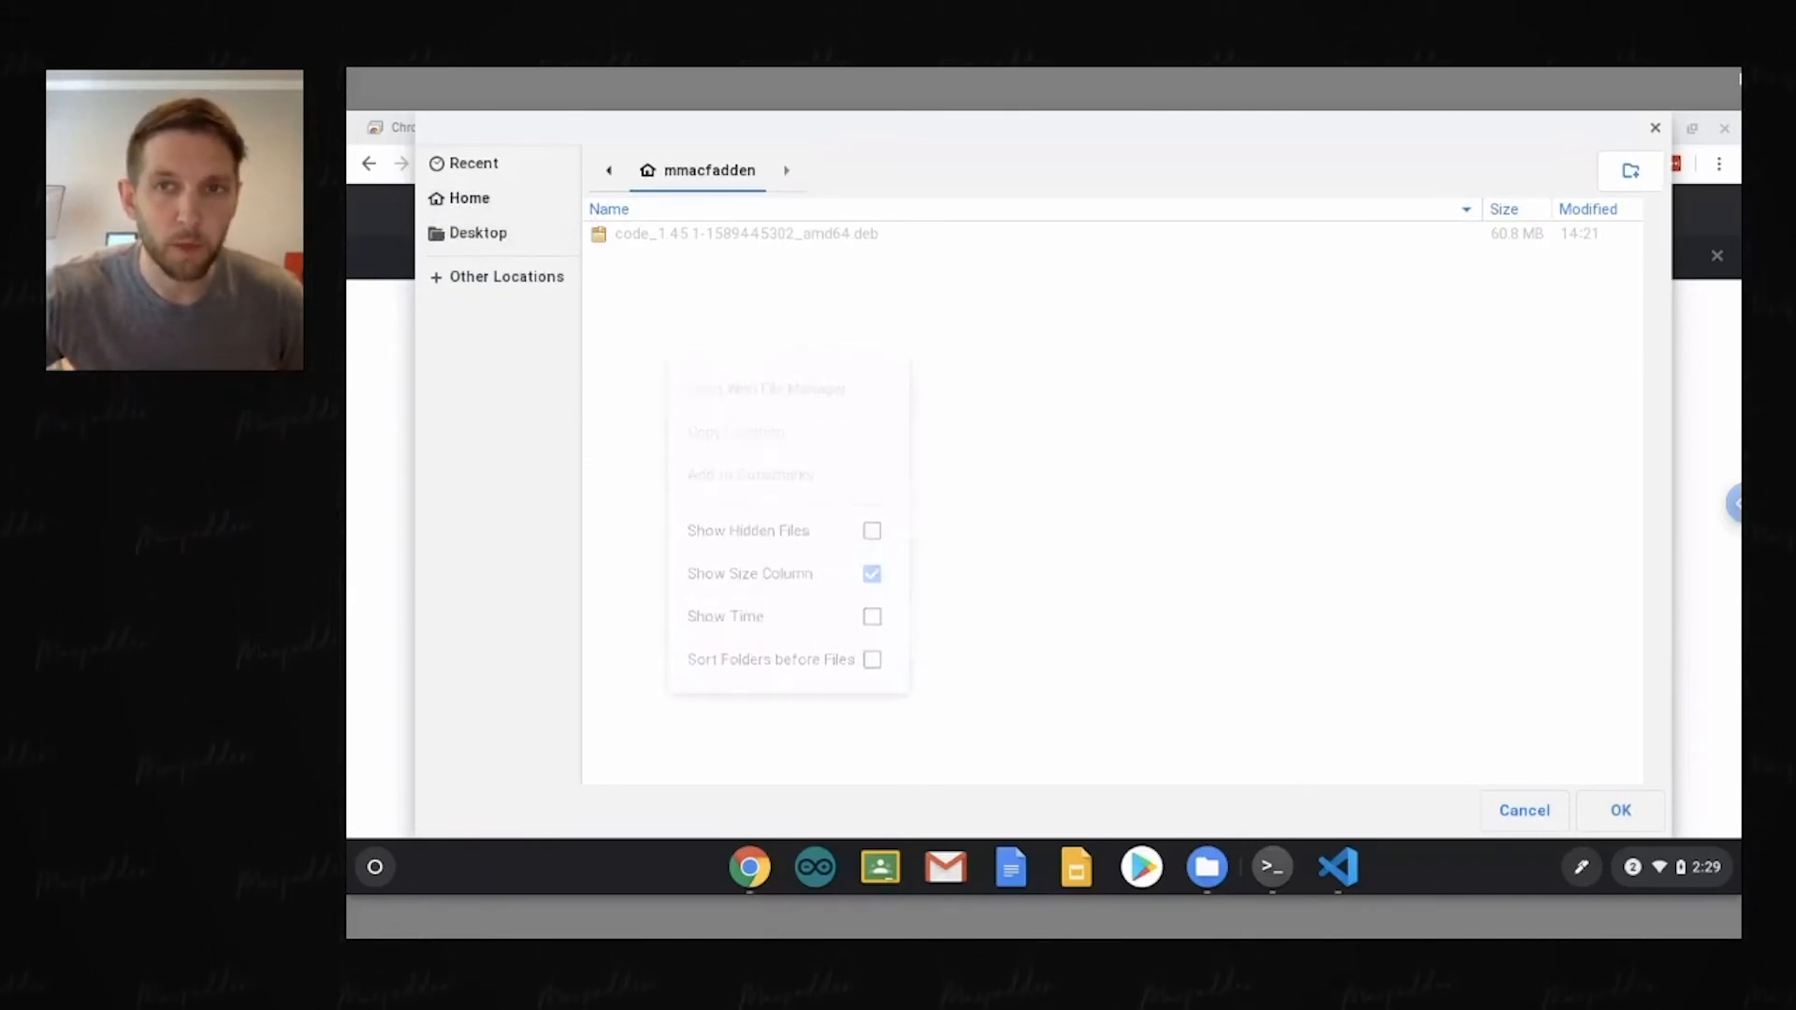
click(1629, 174)
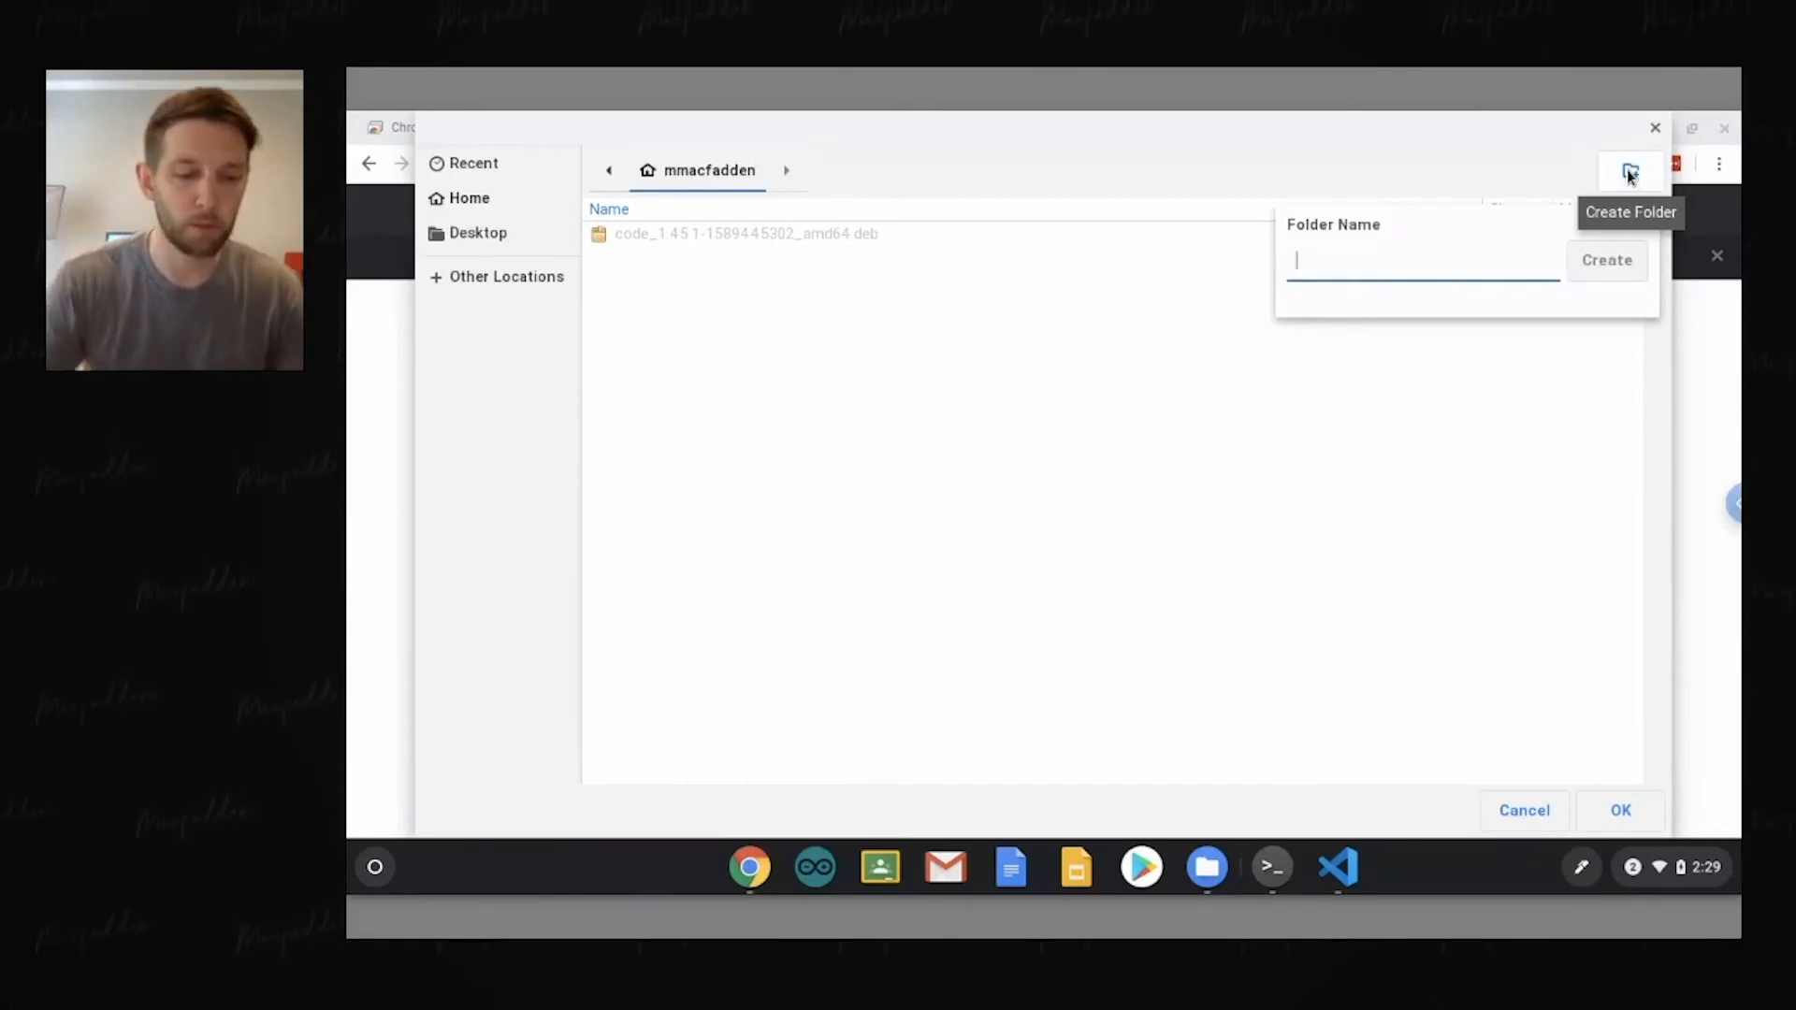
text(code)
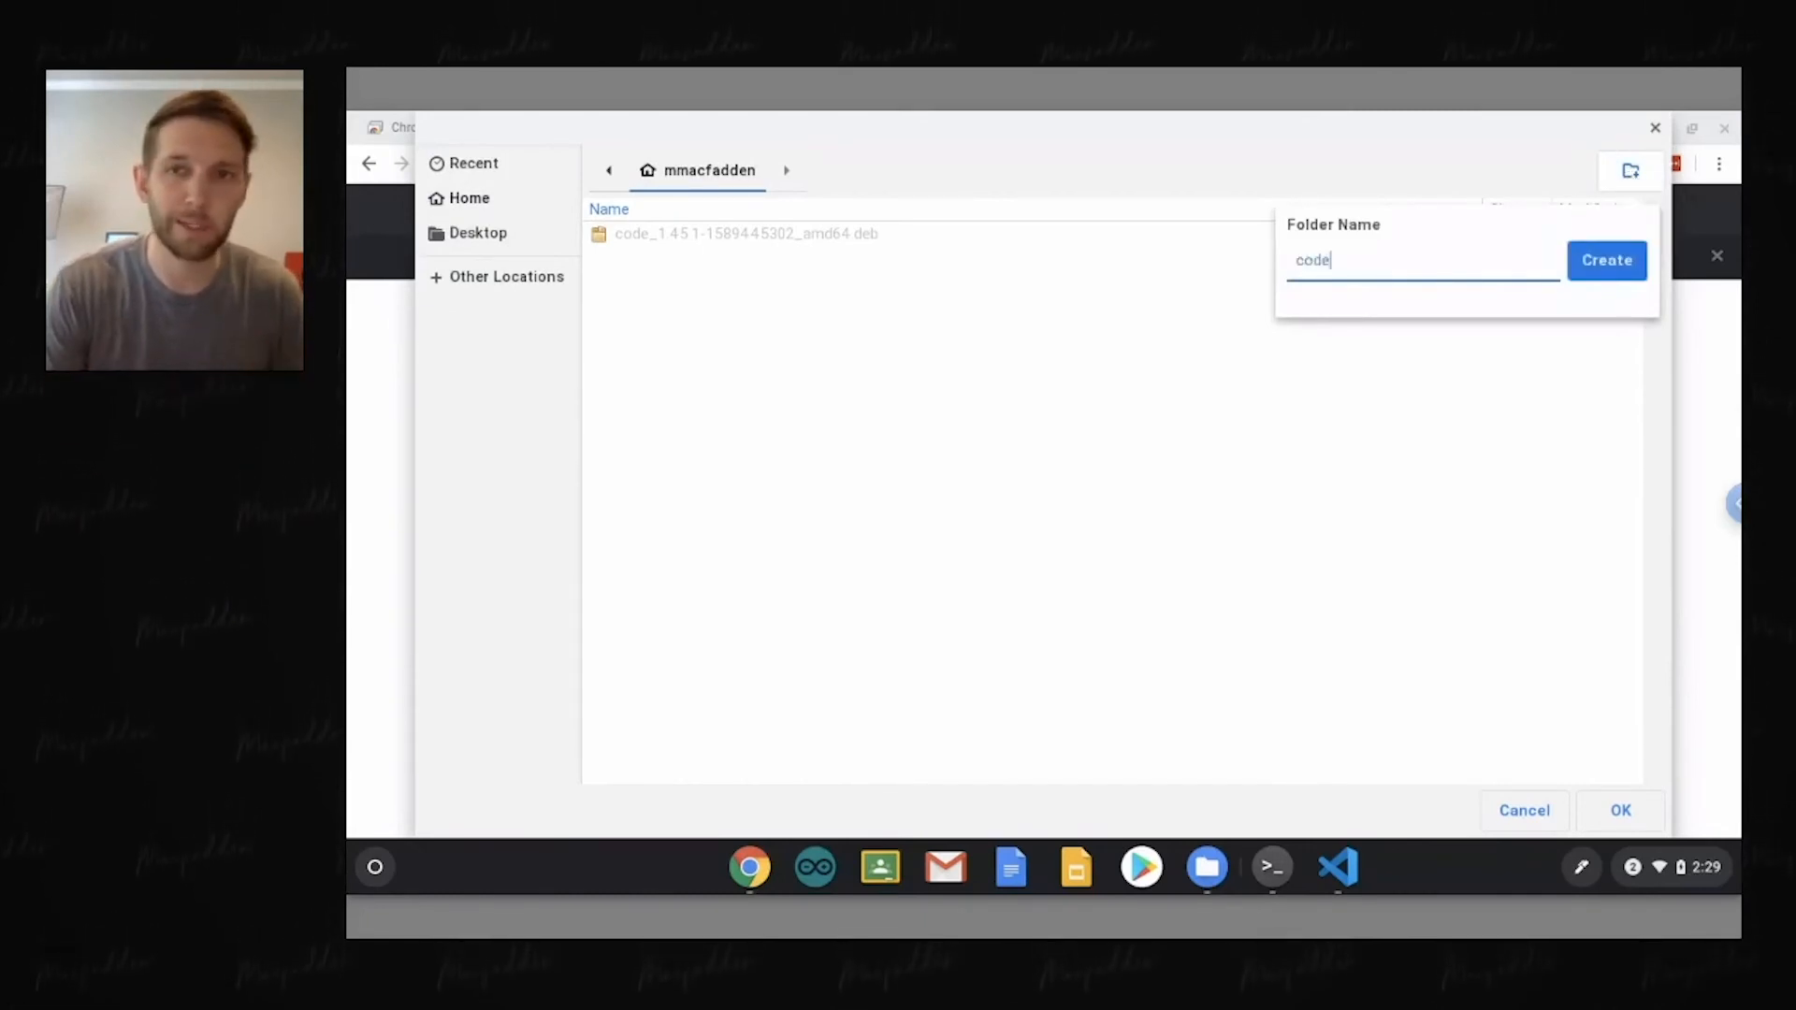
key(Return)
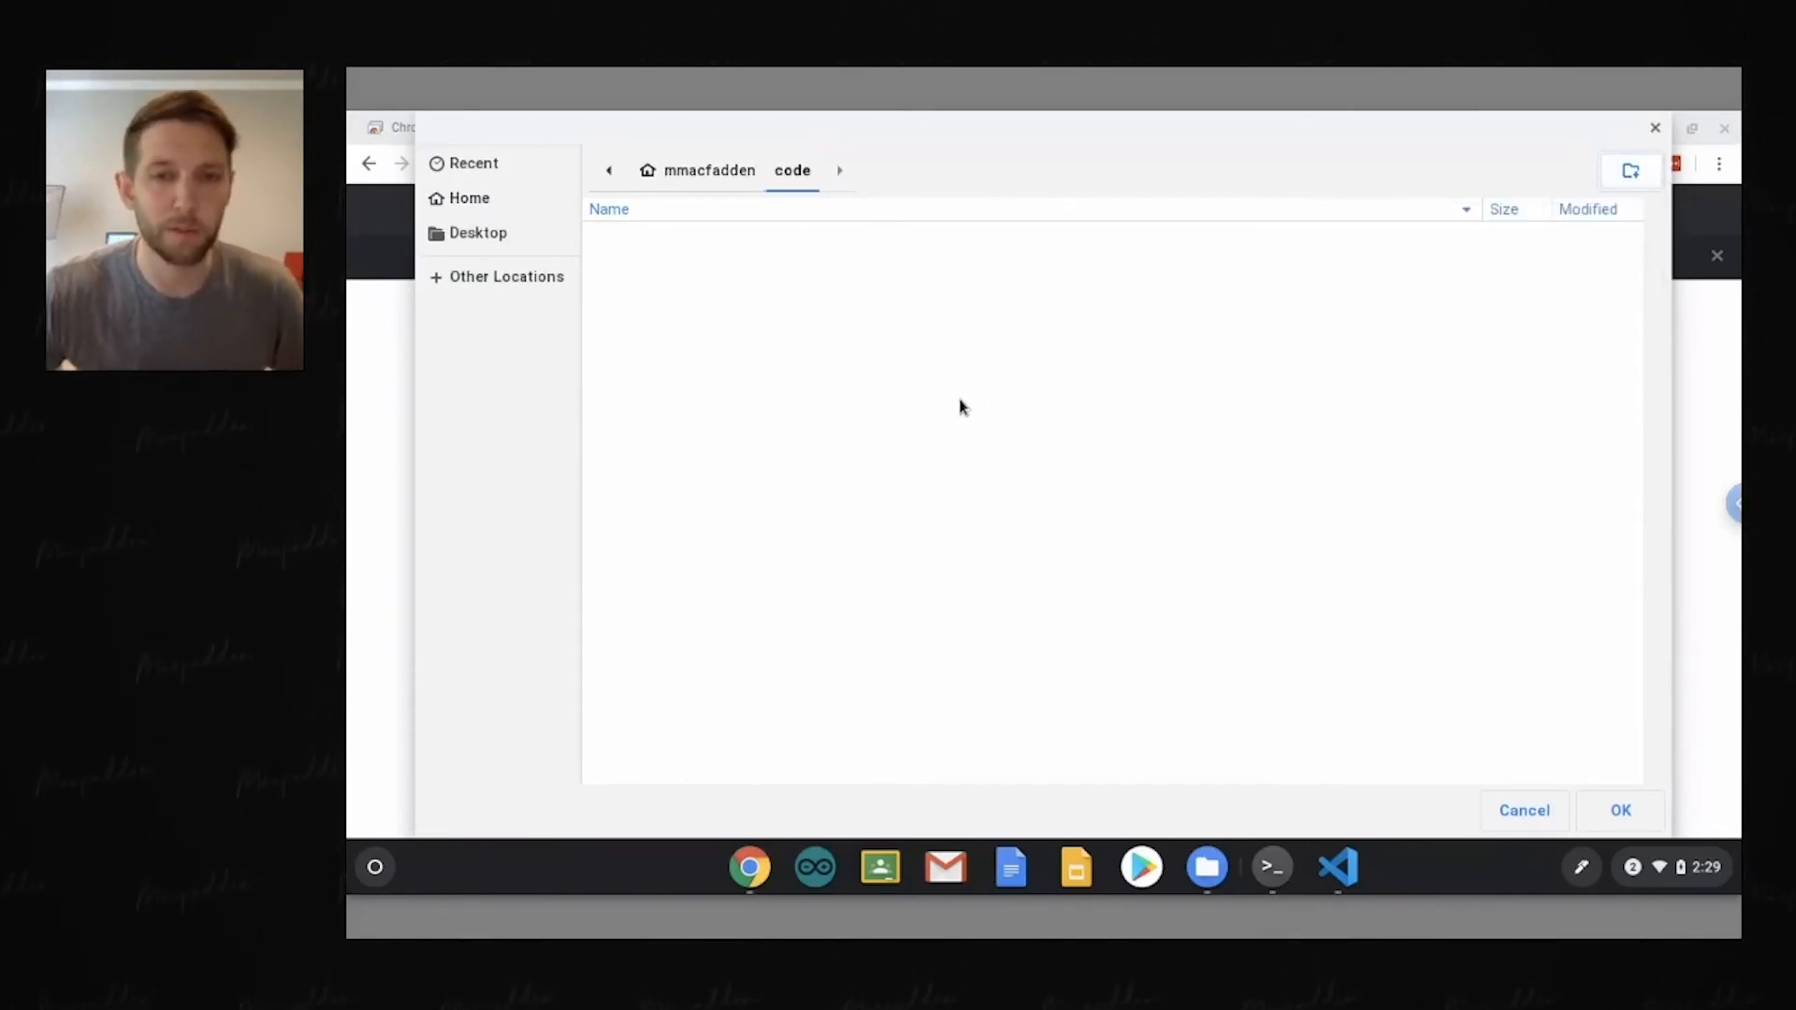
click(1619, 814)
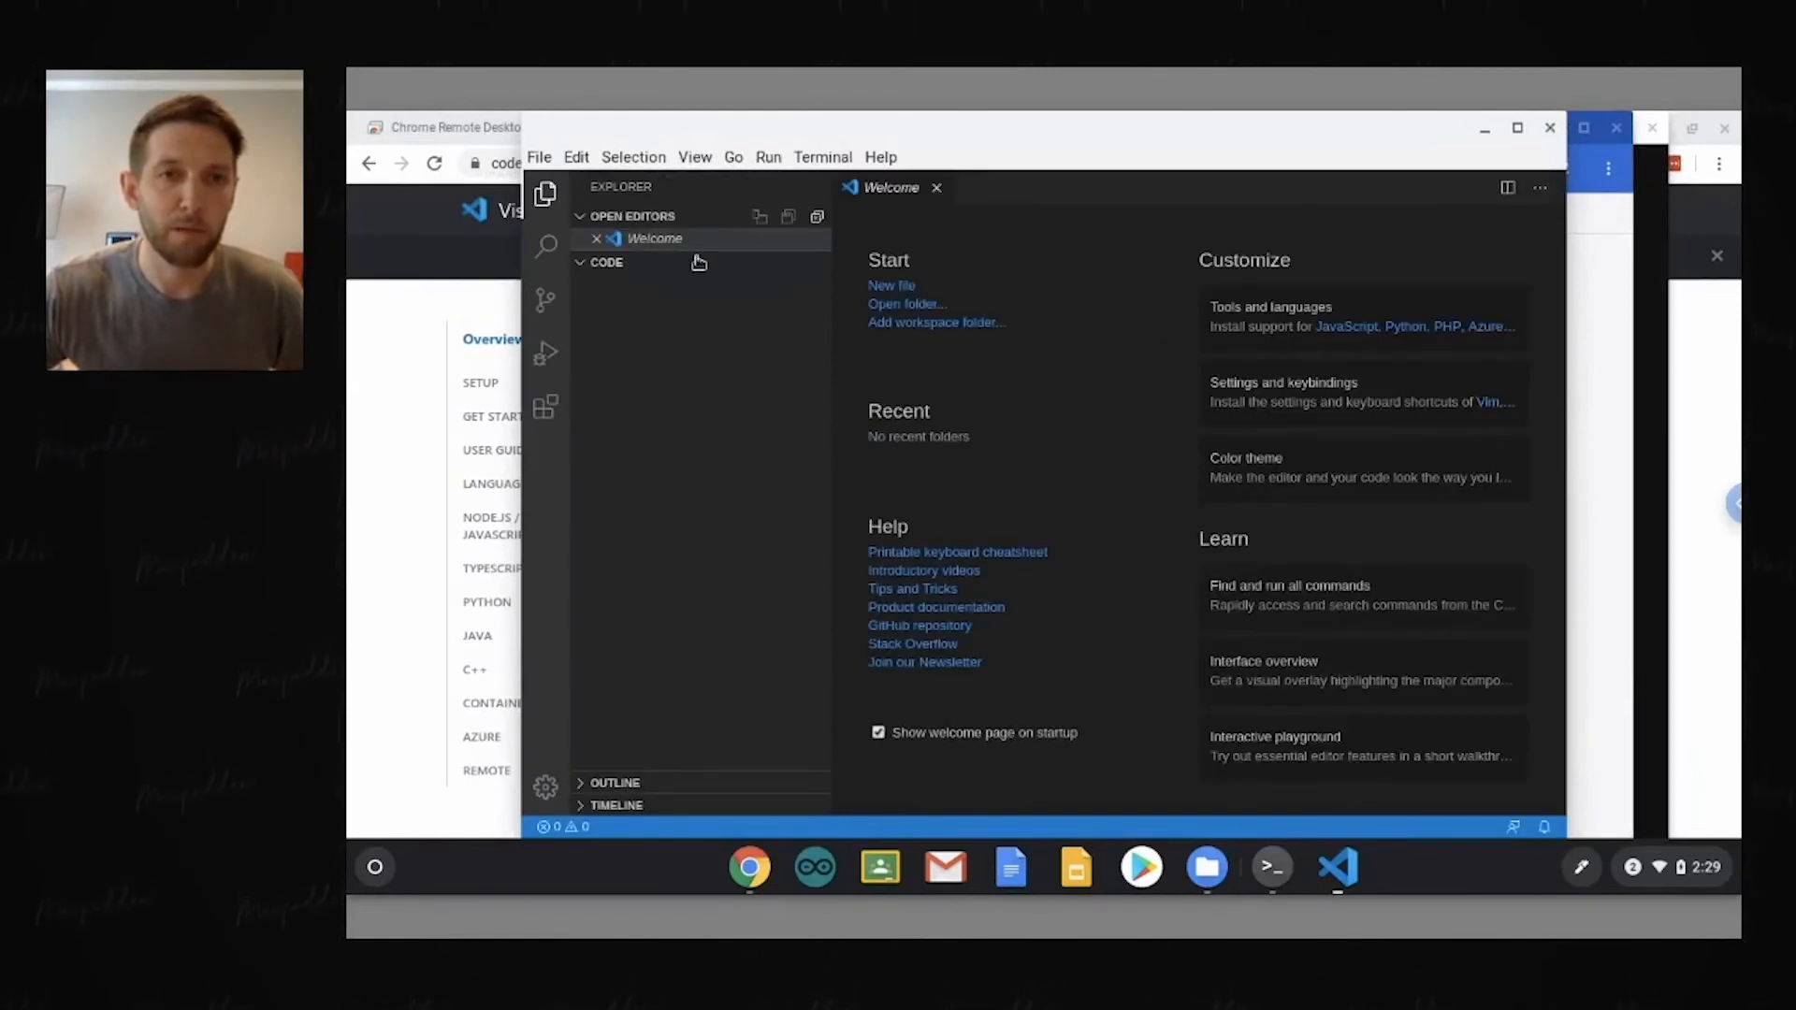
Step: Create a new file named index.html in the code folder
click(625, 265)
click(638, 266)
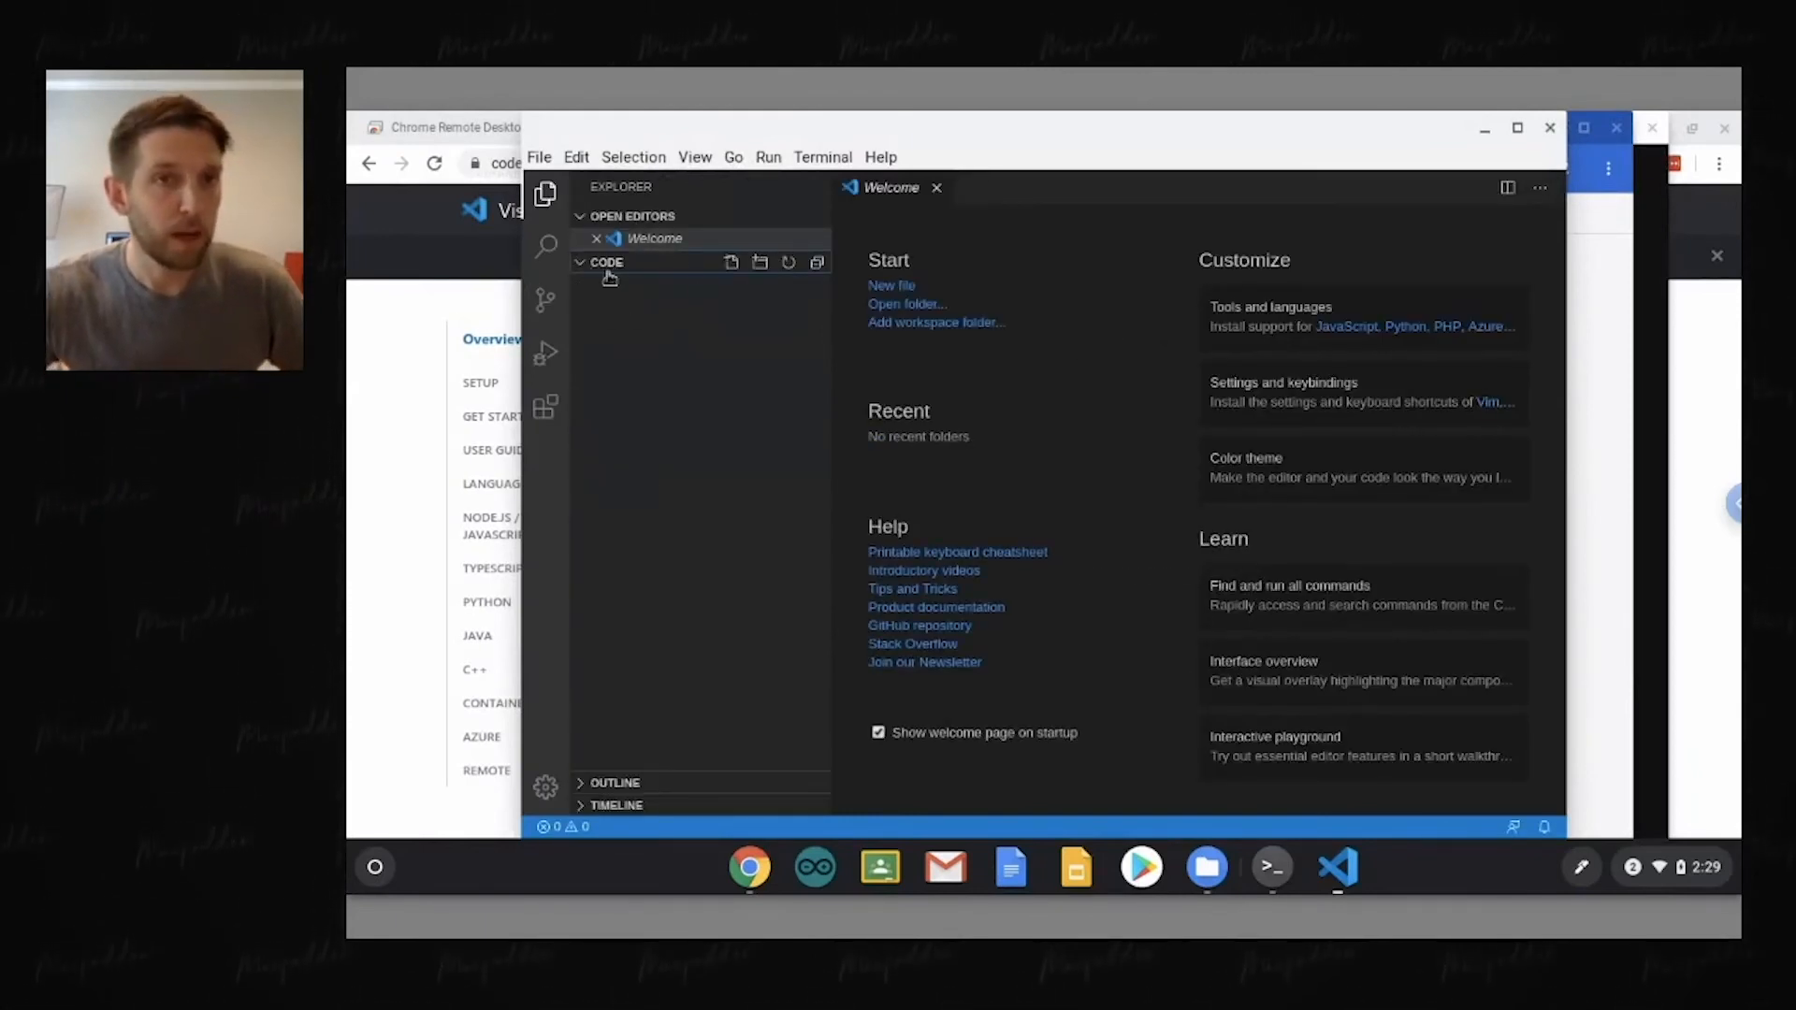
click(731, 267)
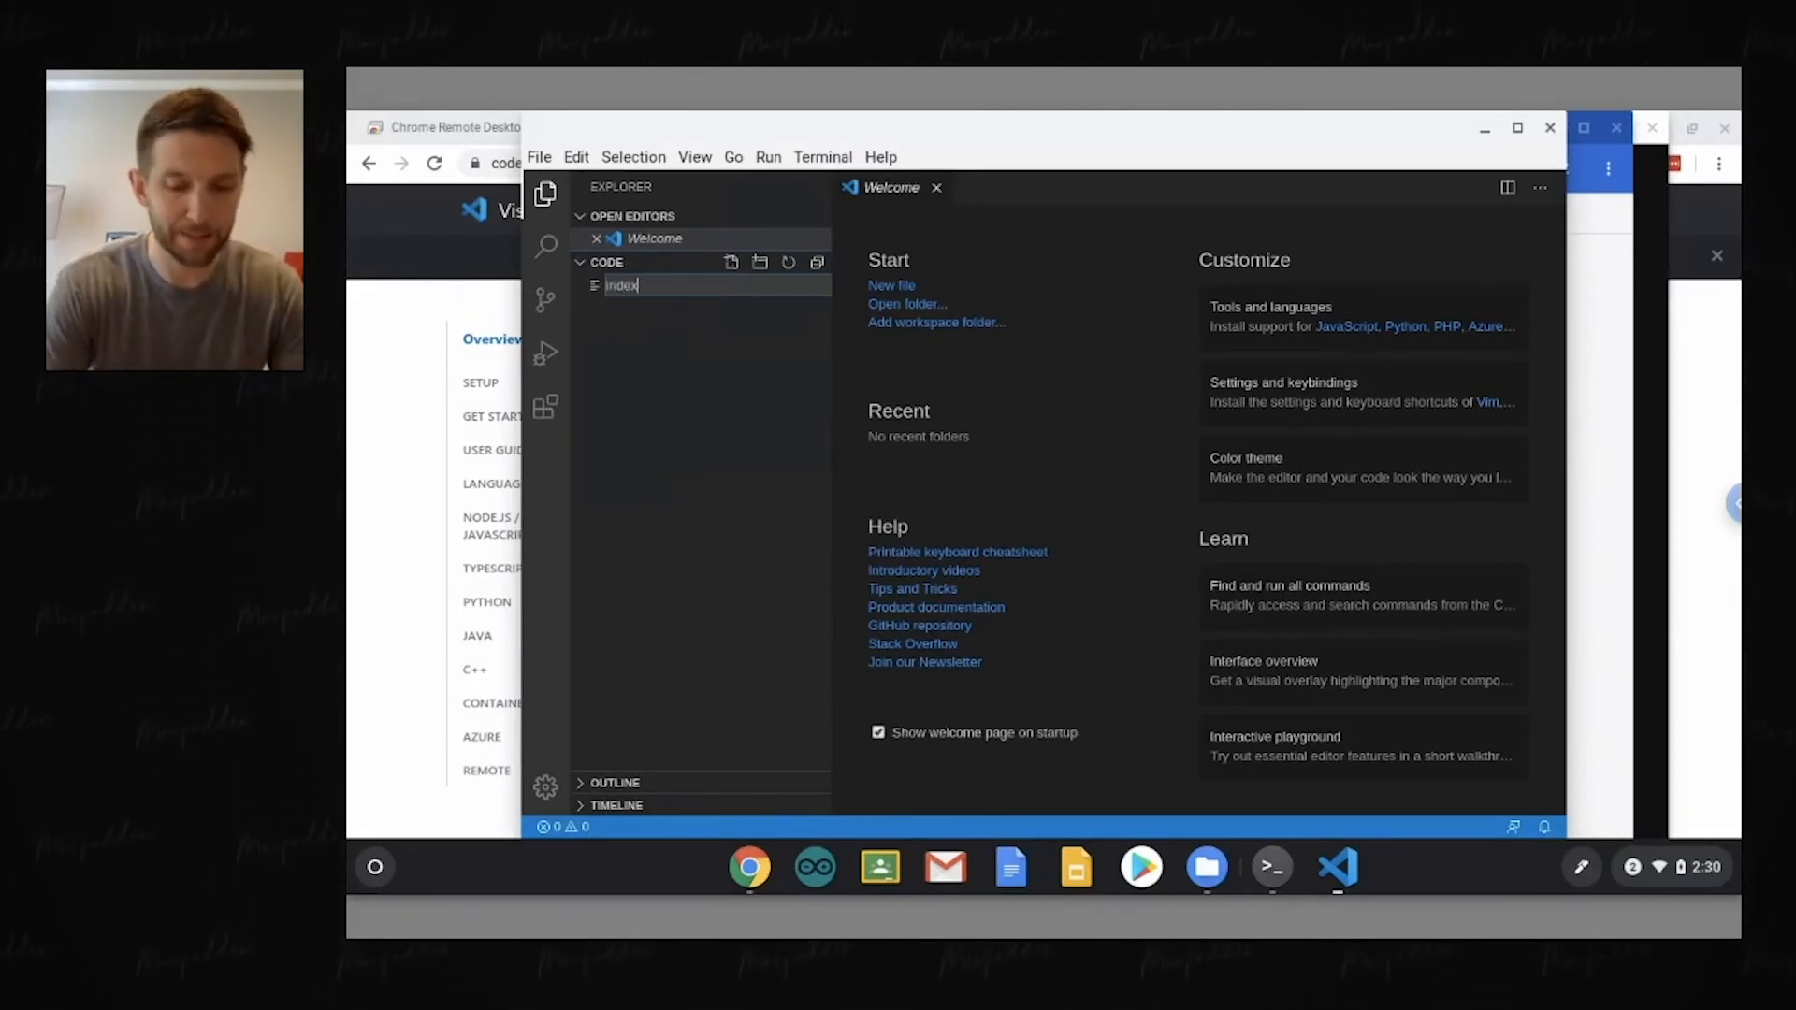
text(index.html)
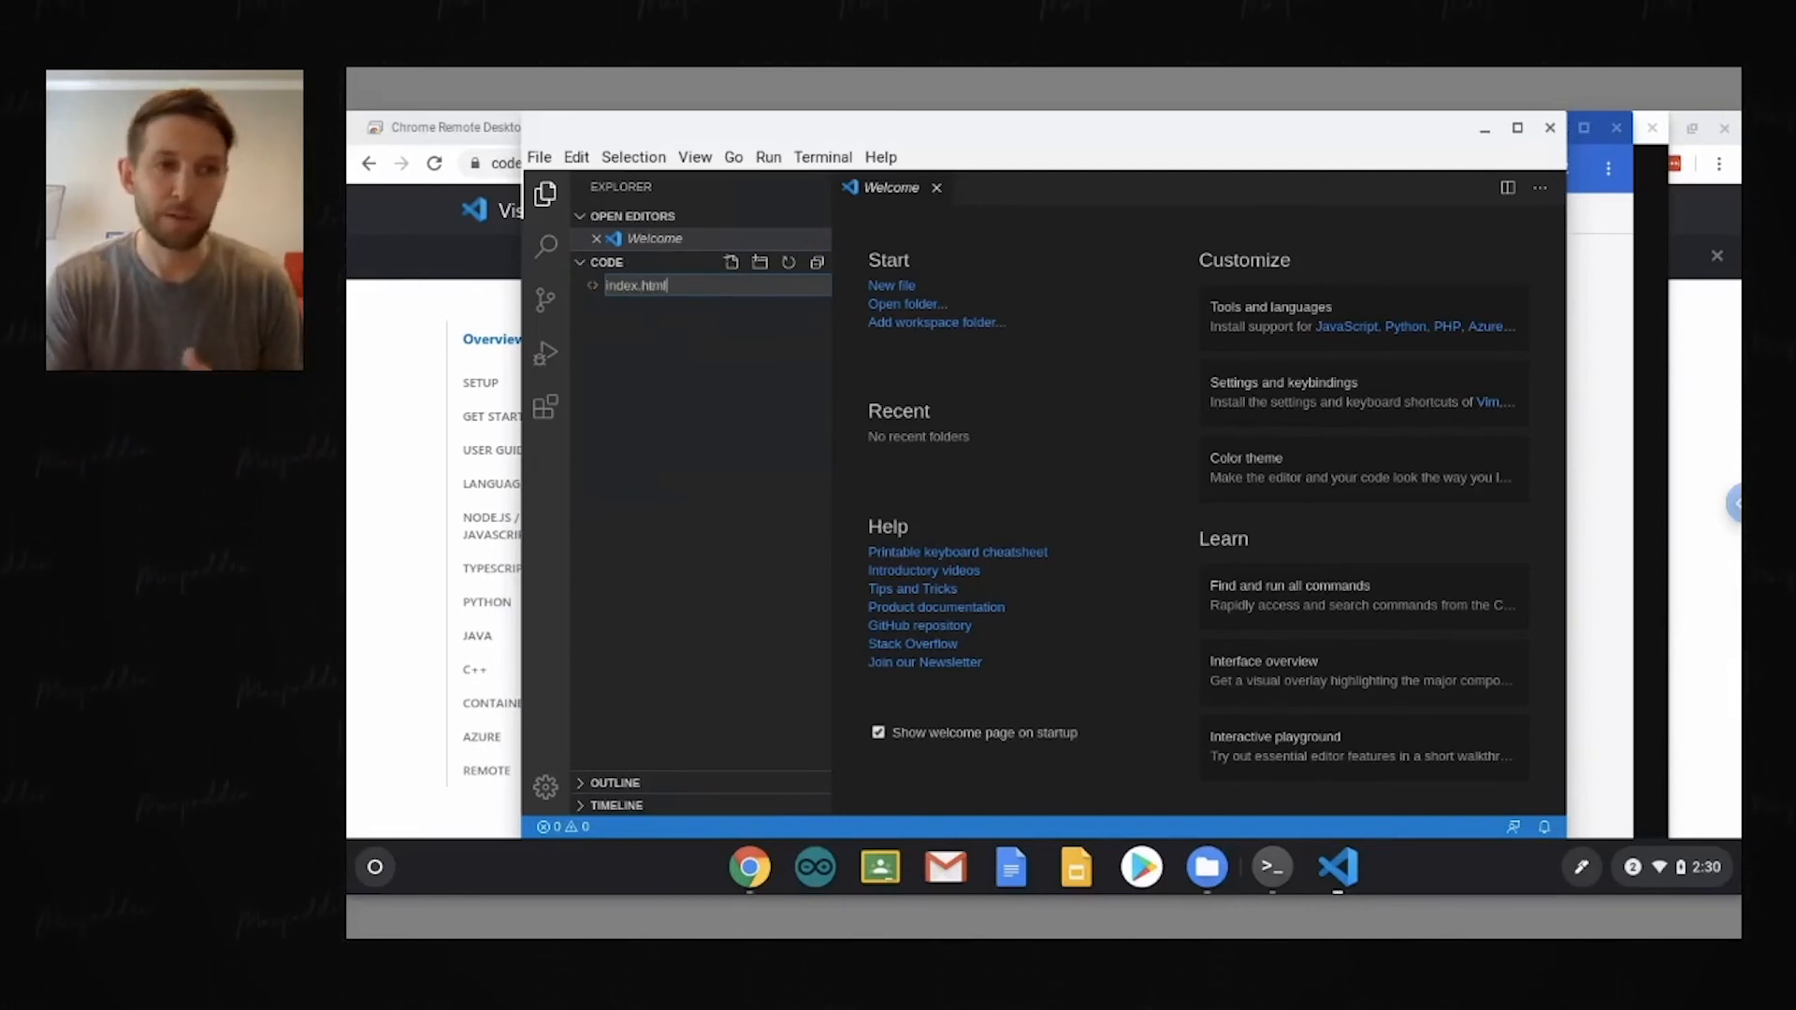
key(Return)
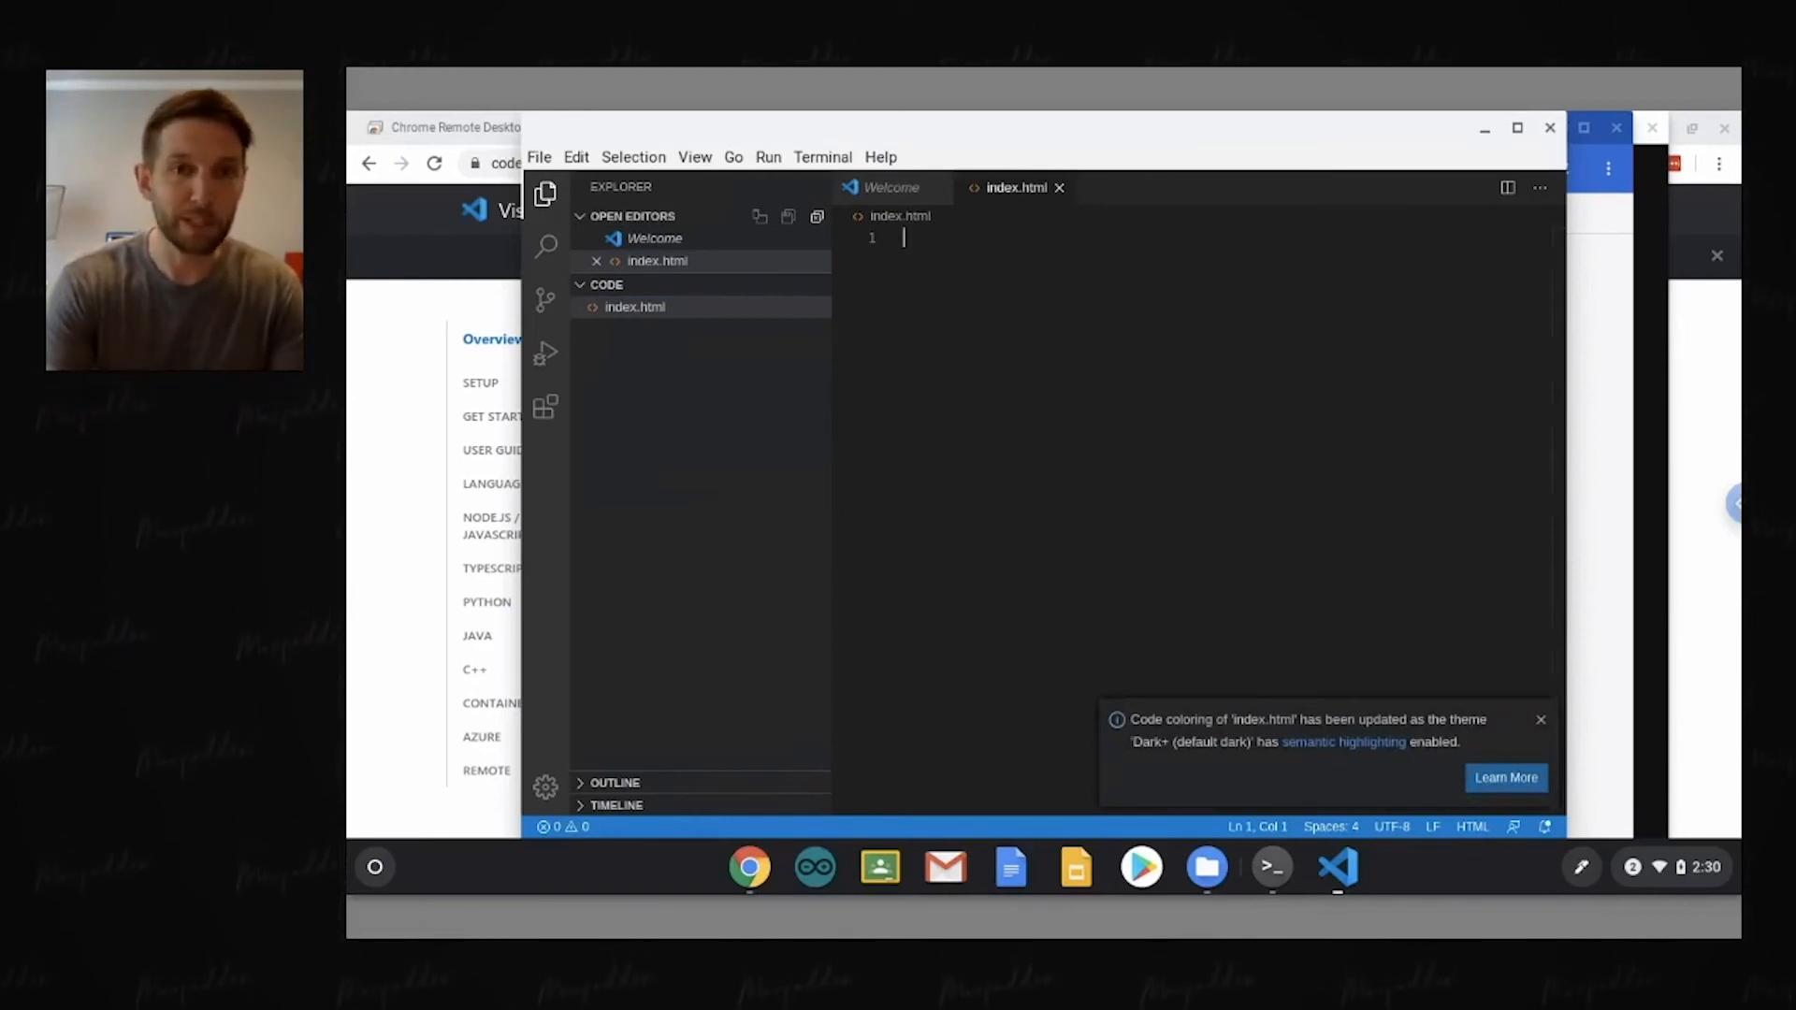
Step: Write the text Hello World in index.html and save the file
text(H)
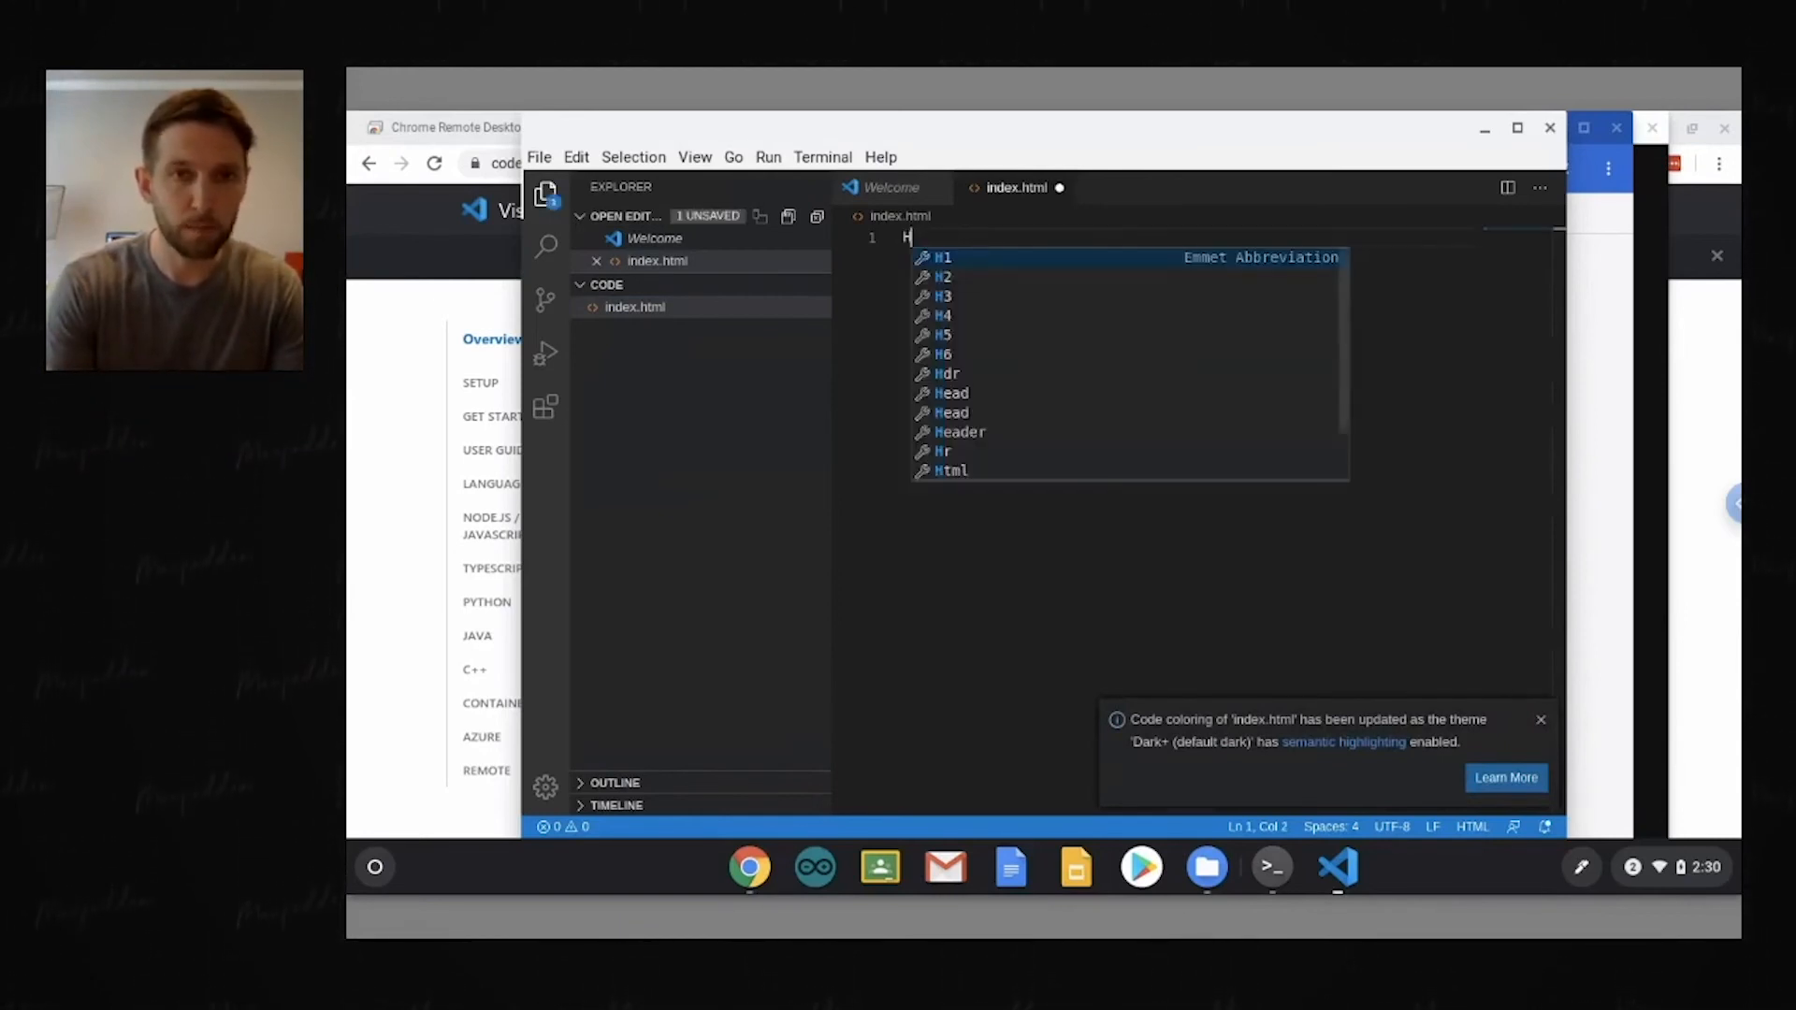
text(ello World)
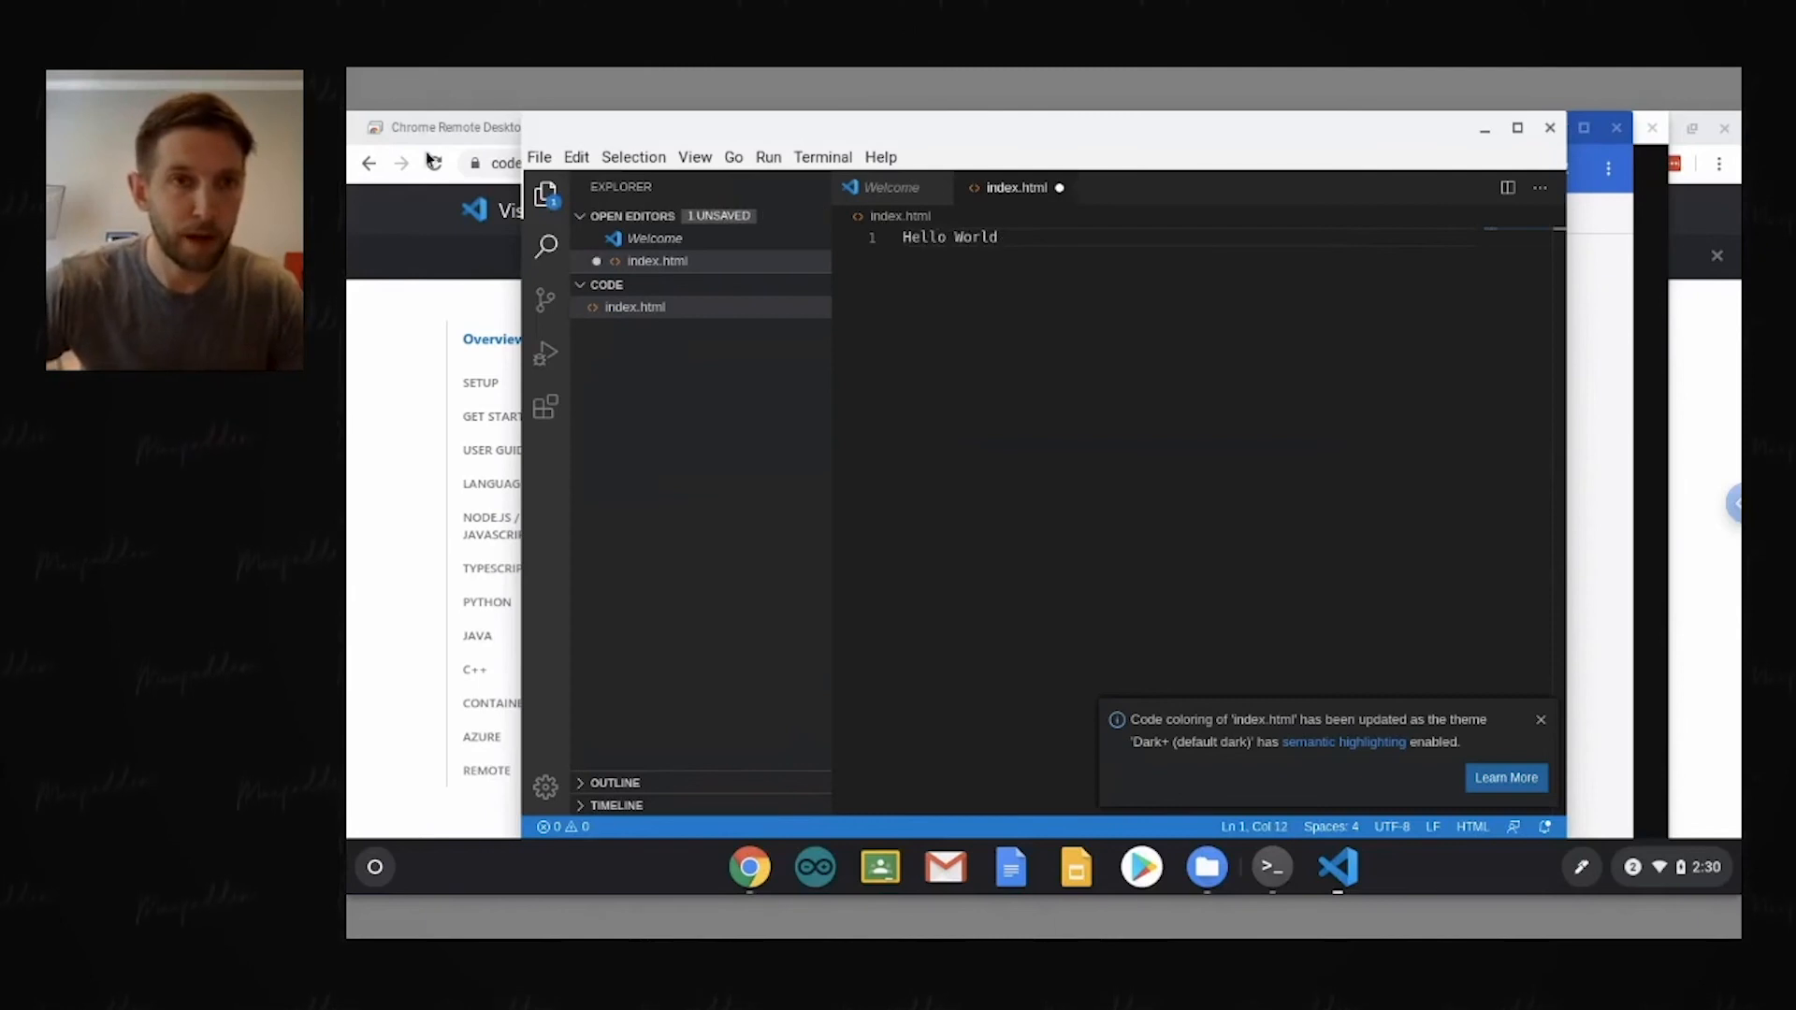
click(540, 157)
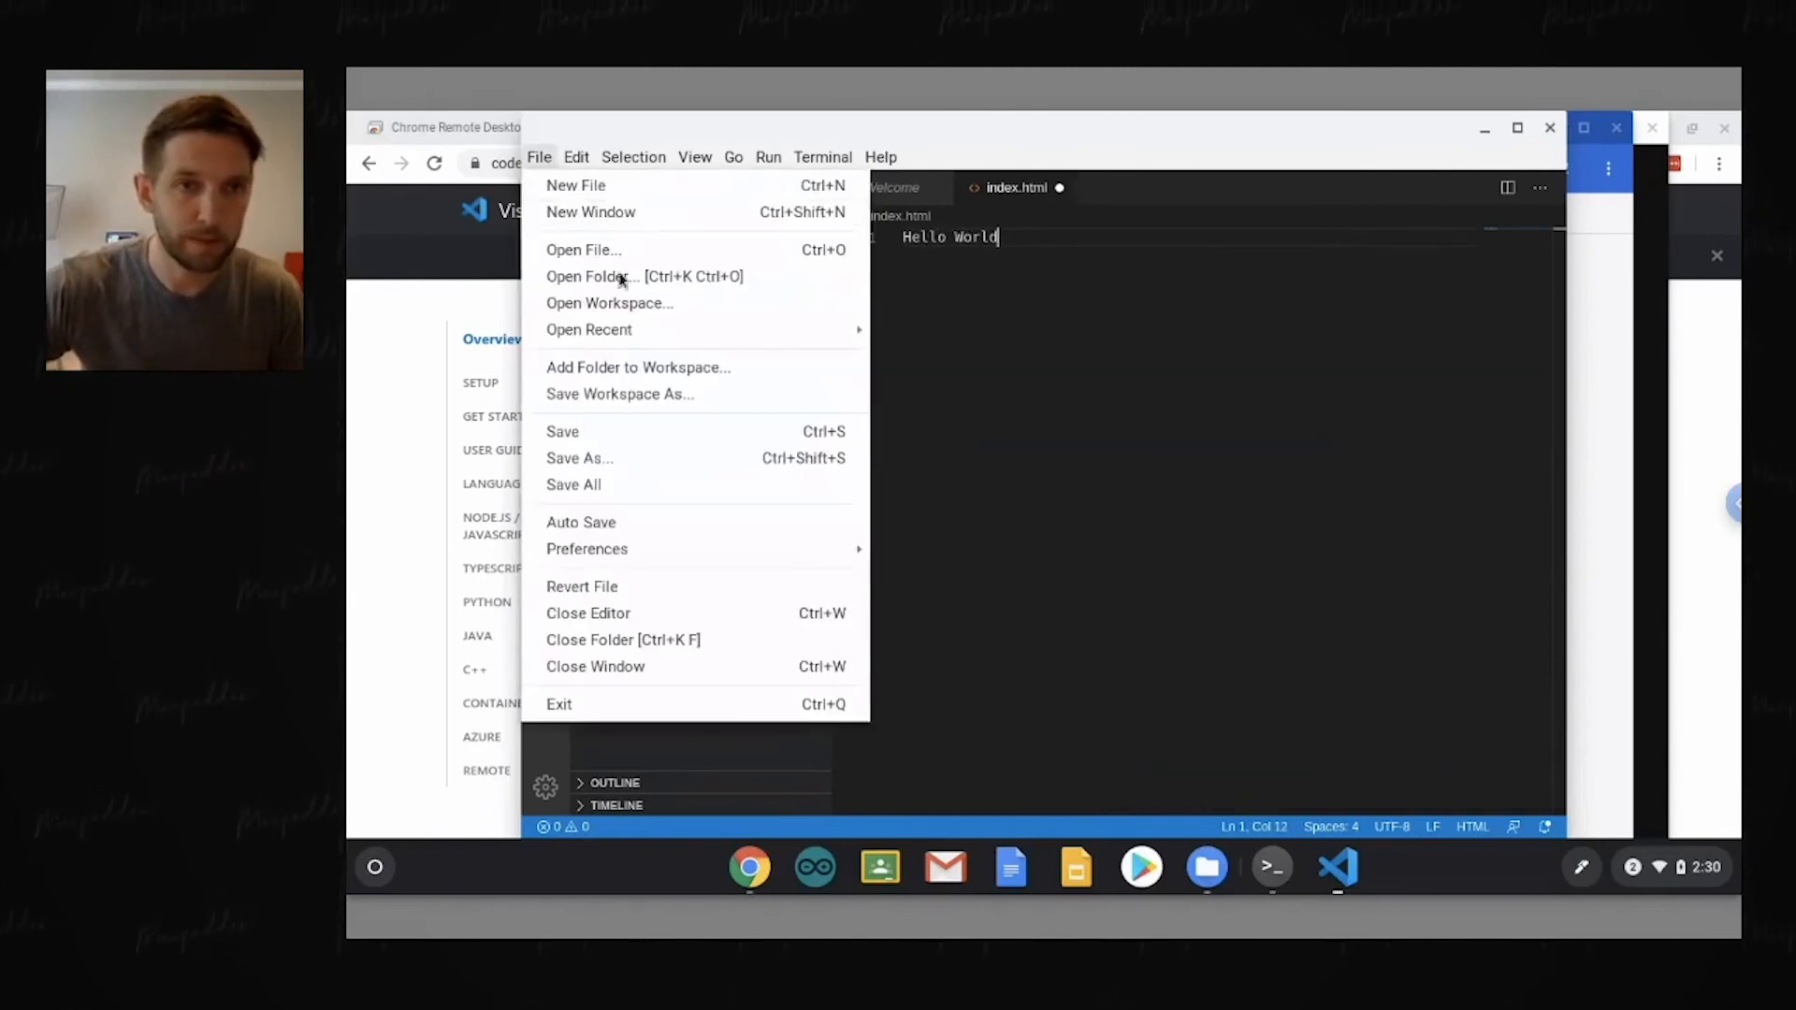
click(652, 433)
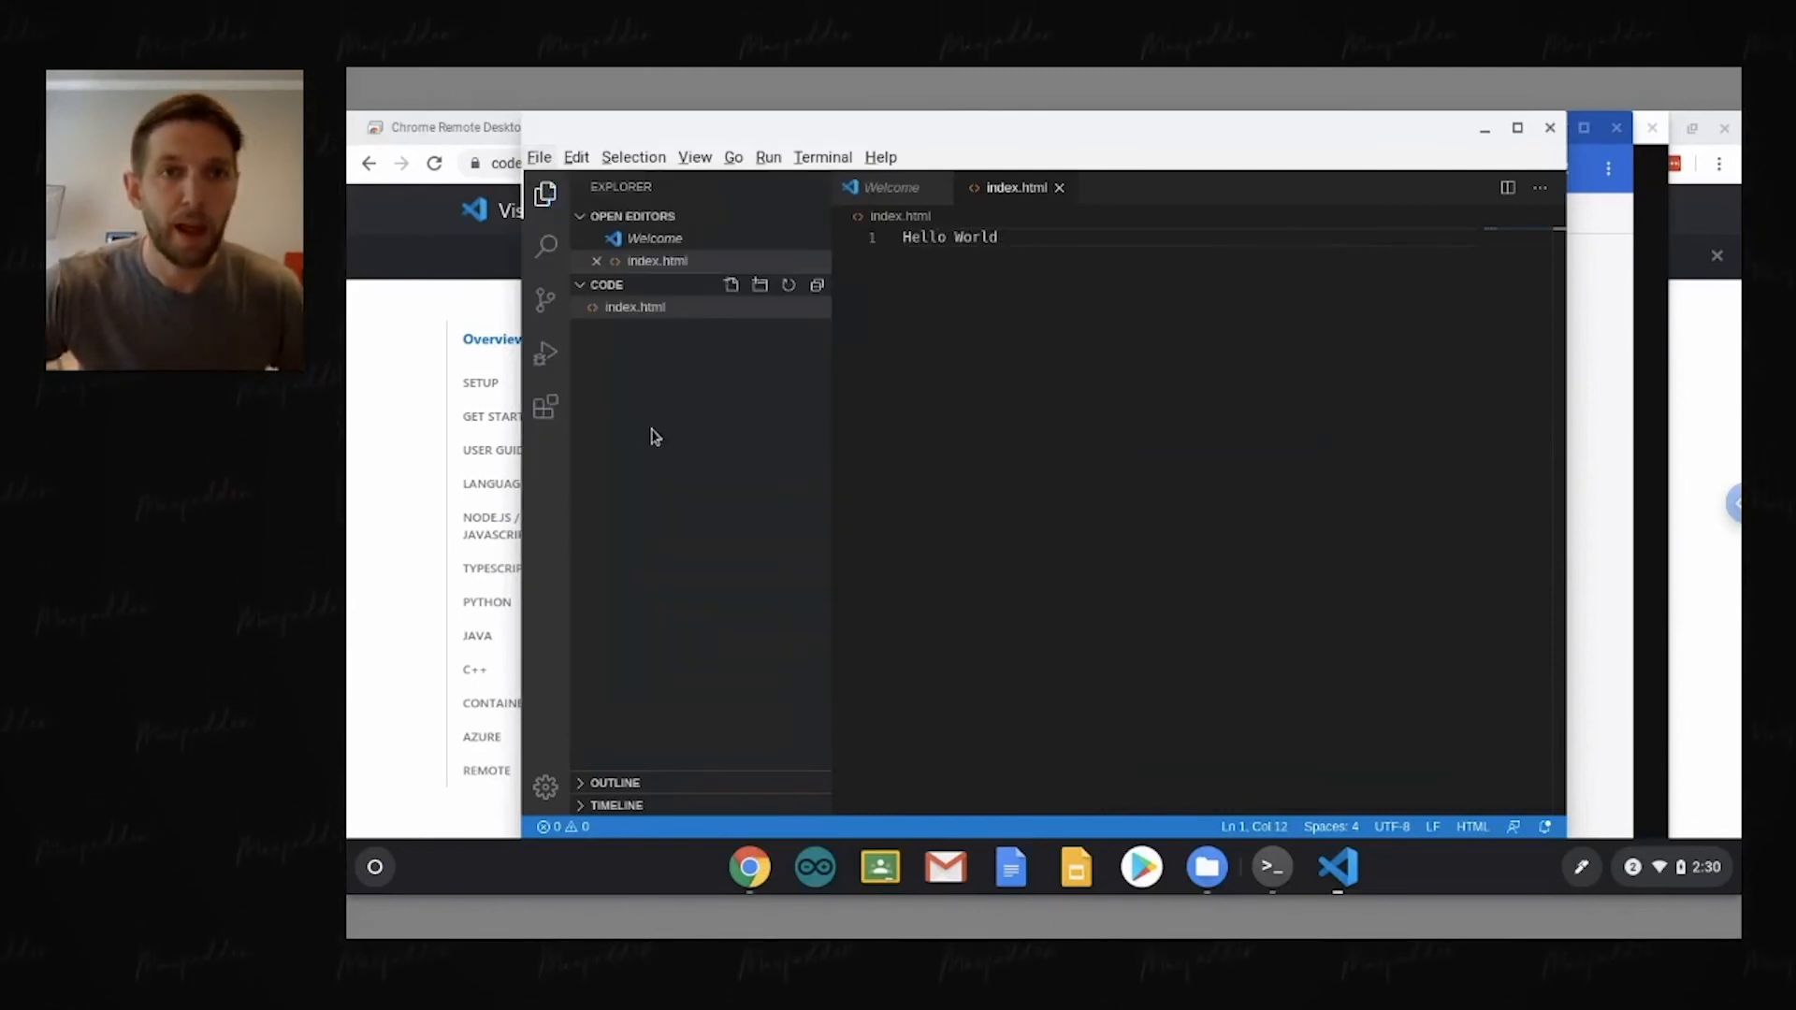
Step: Find the Live Server commands and run Open with Live Server to serve index.html in the browser
click(693, 158)
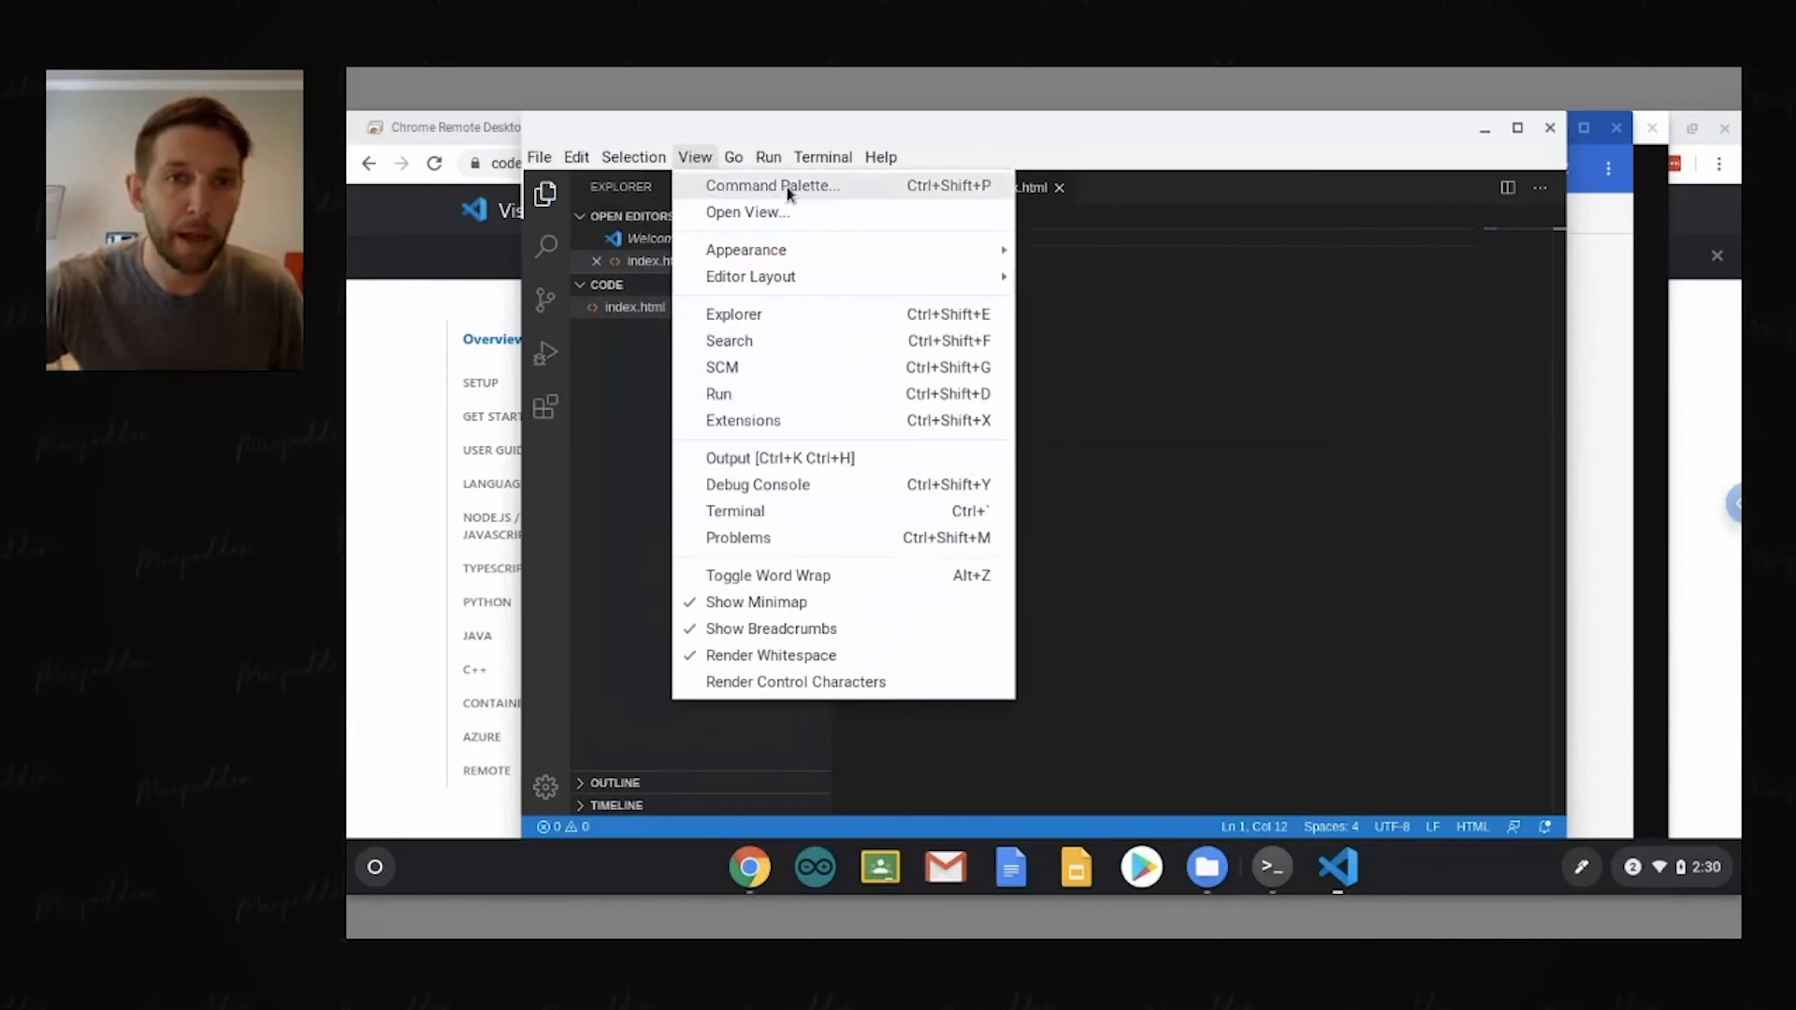
click(789, 189)
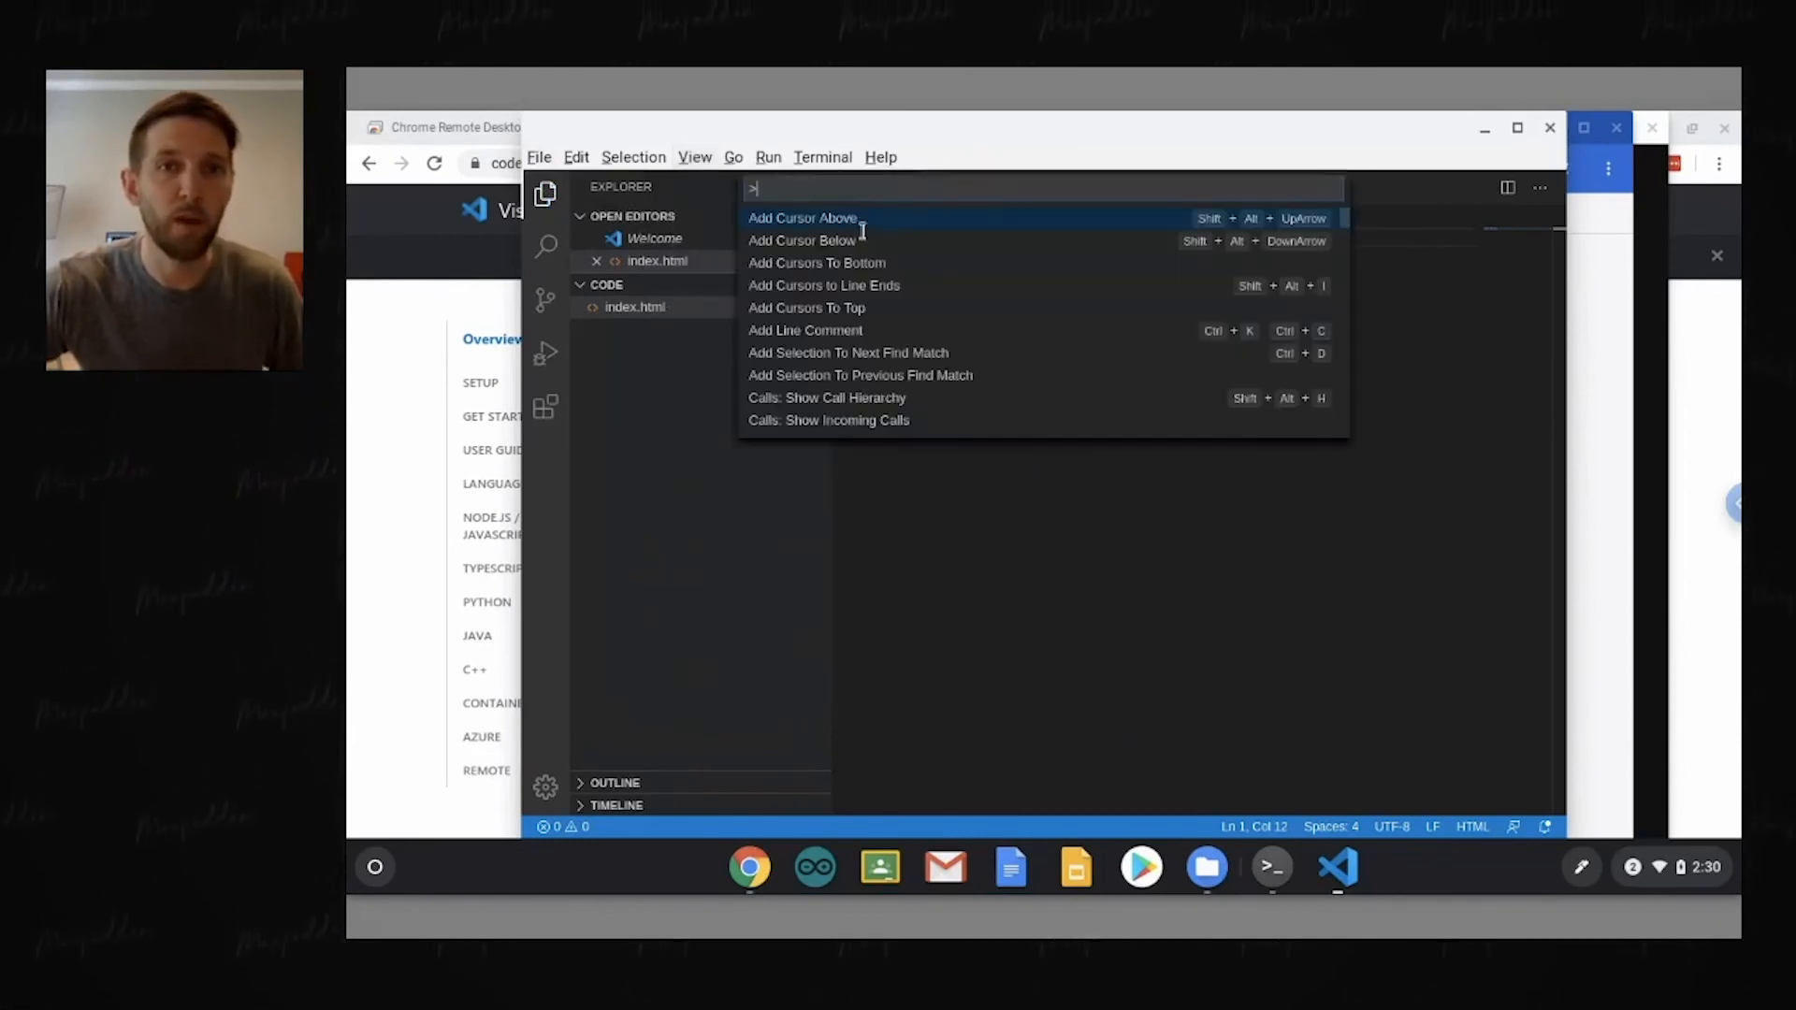
text(live serve)
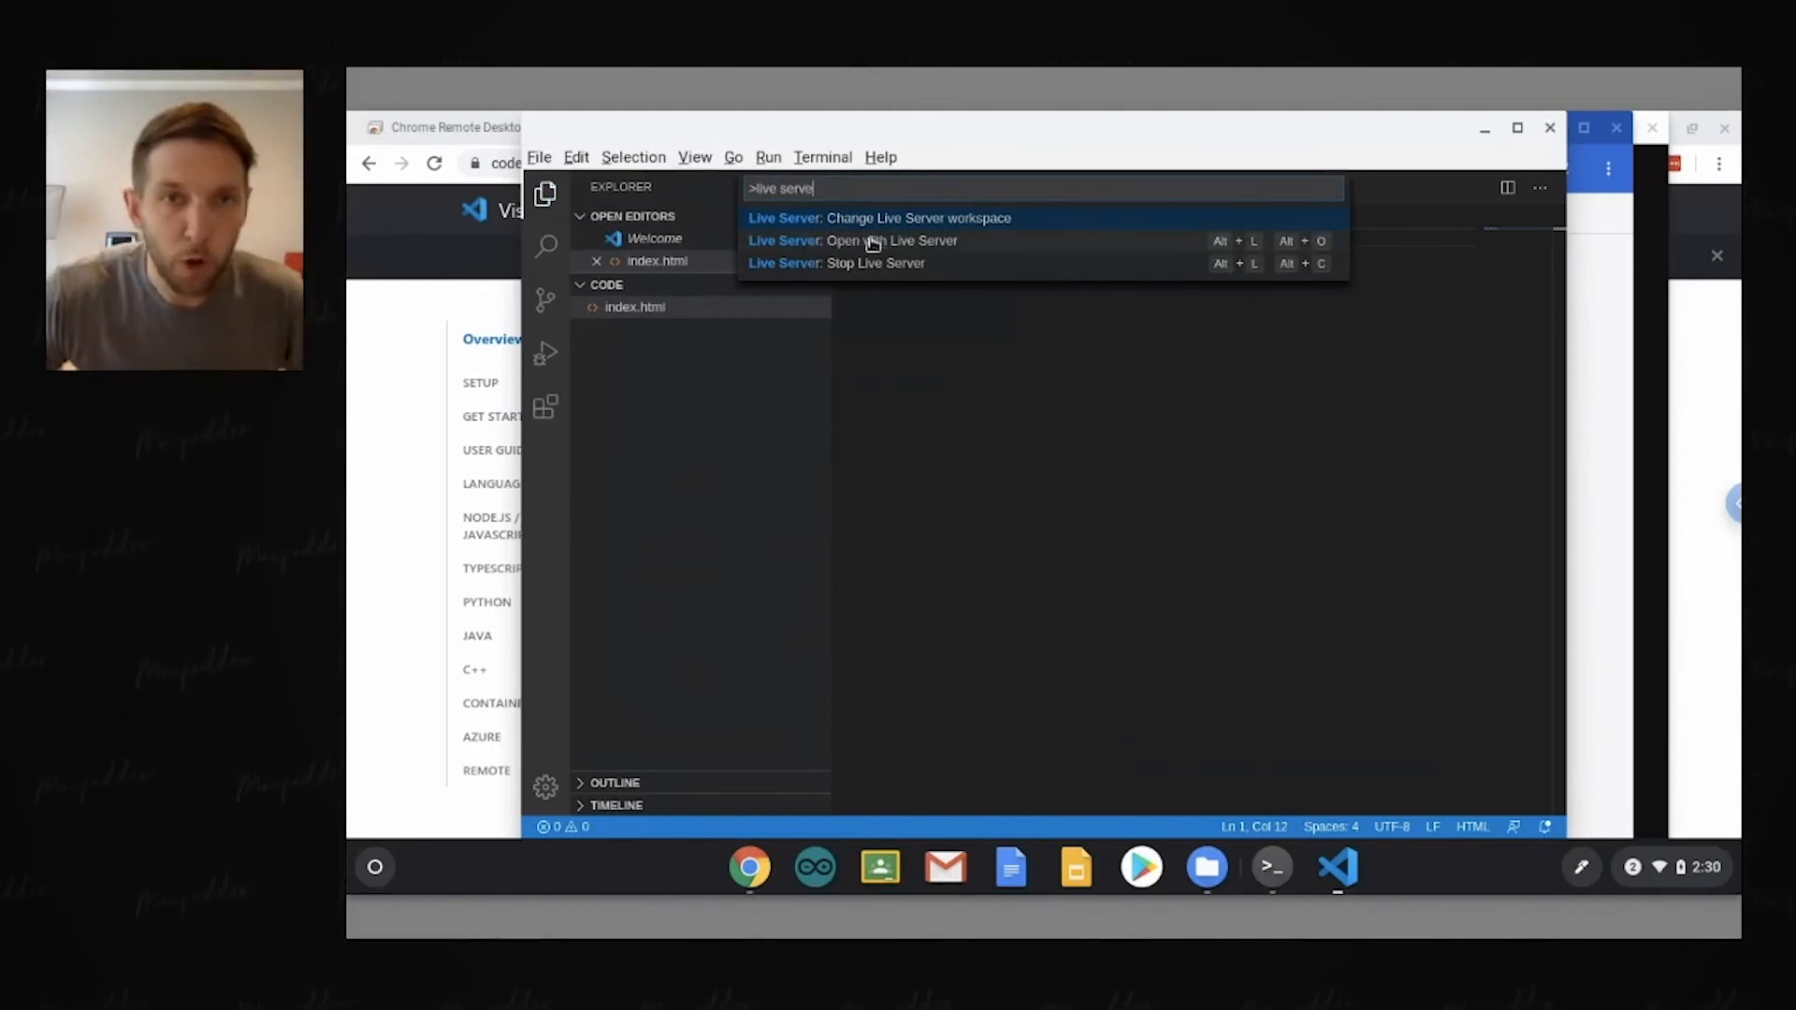
click(937, 242)
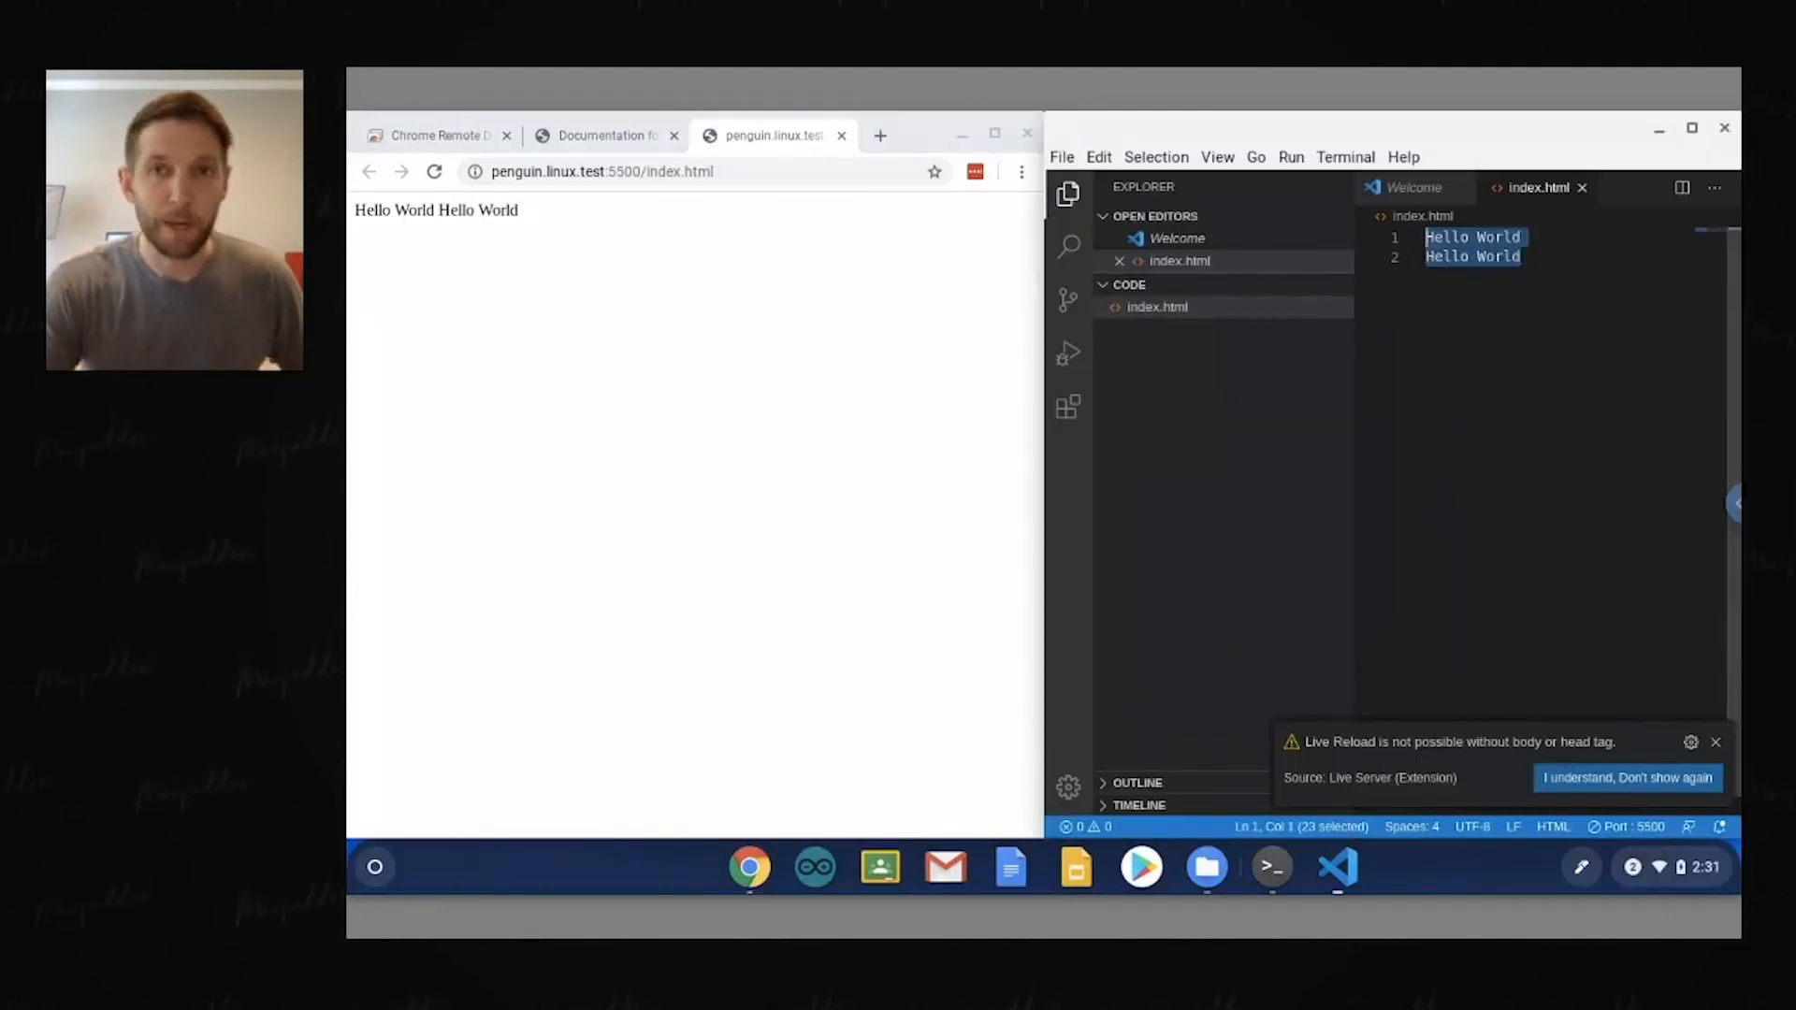
Step: Delete both selected Hello World lines from index.html
key(BackSpace)
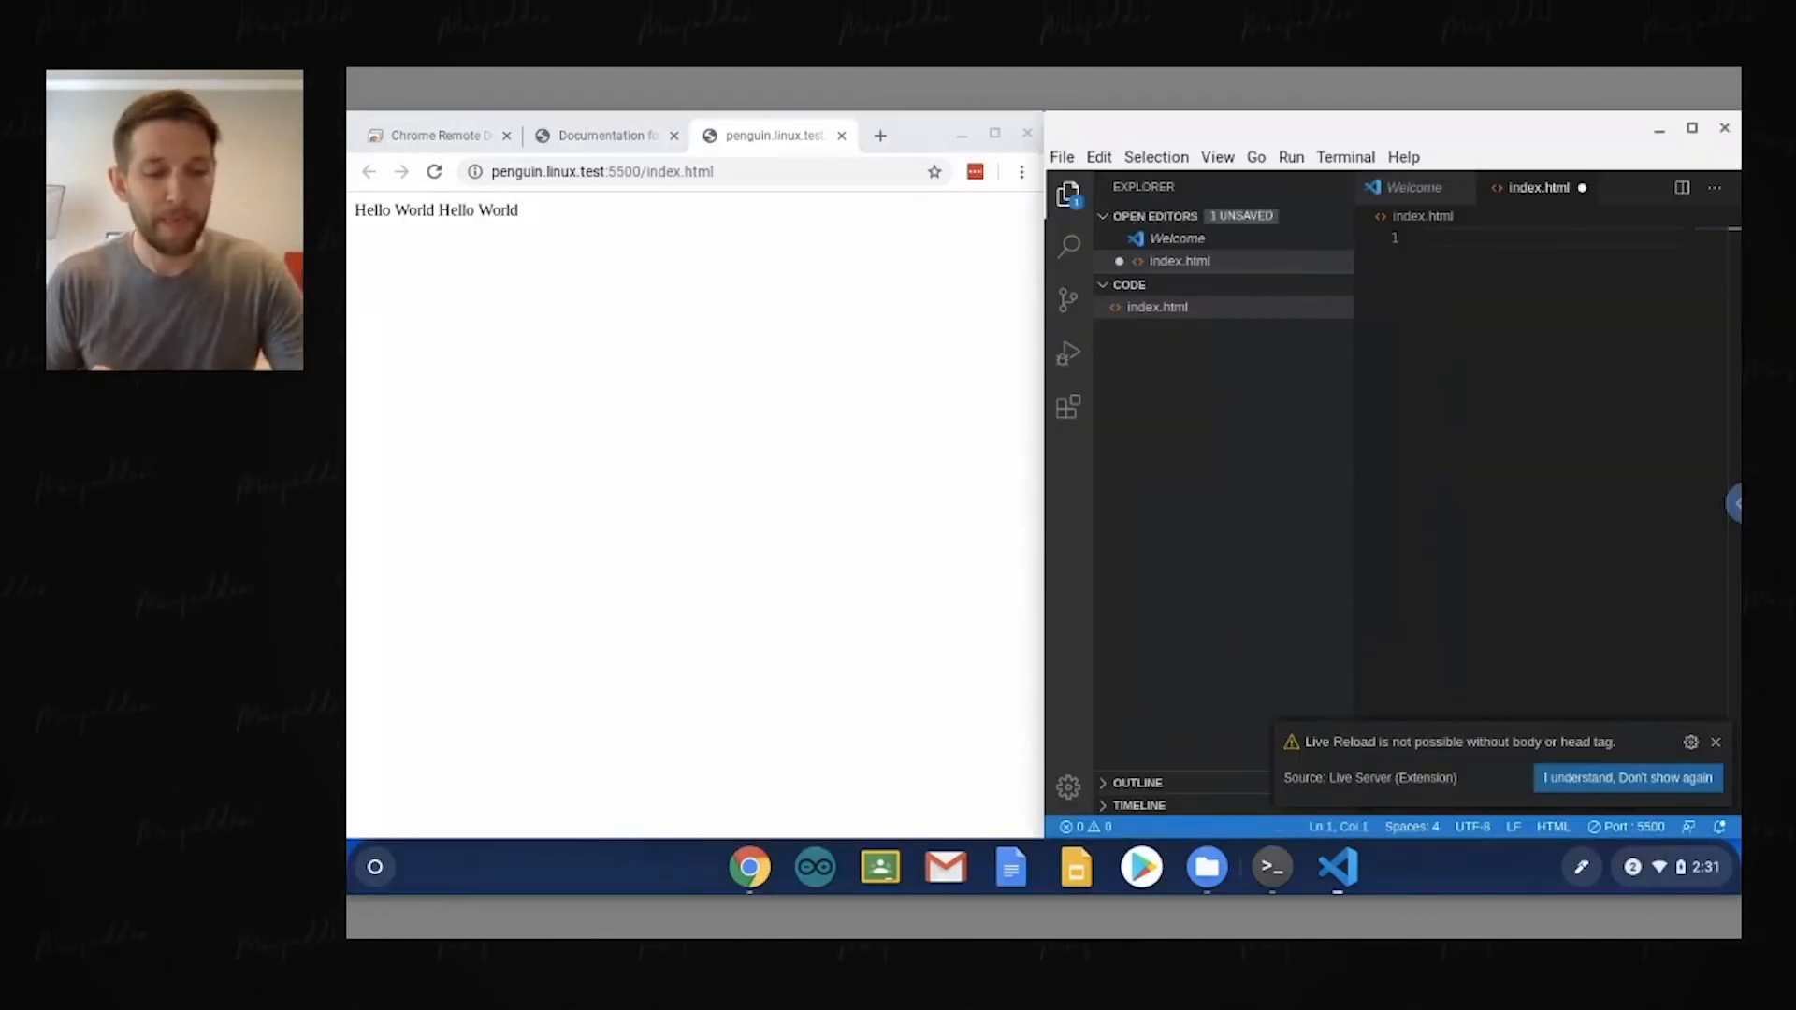